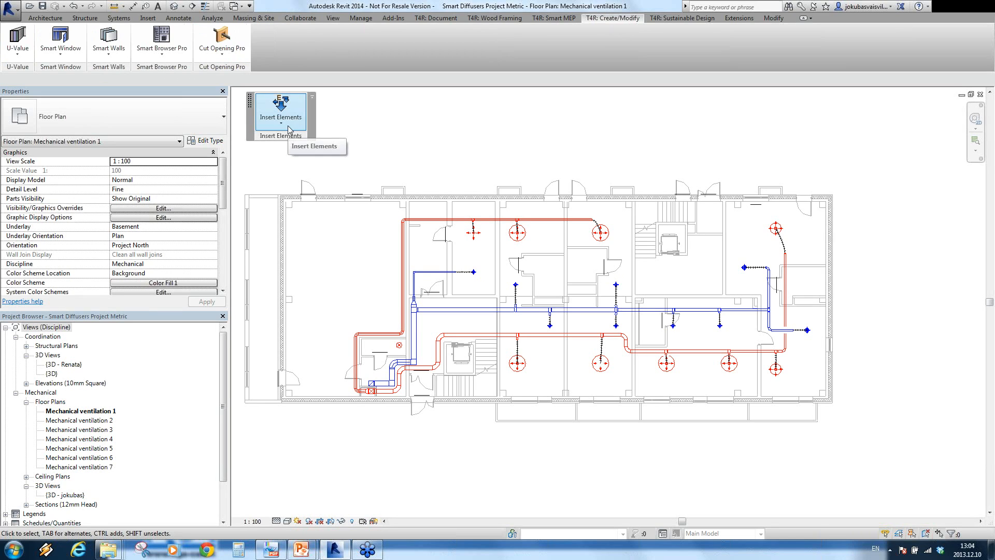
Step: Start a virtual element group in the large west room space B-K1-1 of the Mechanical ventilation 1 plan
click(288, 128)
click(428, 150)
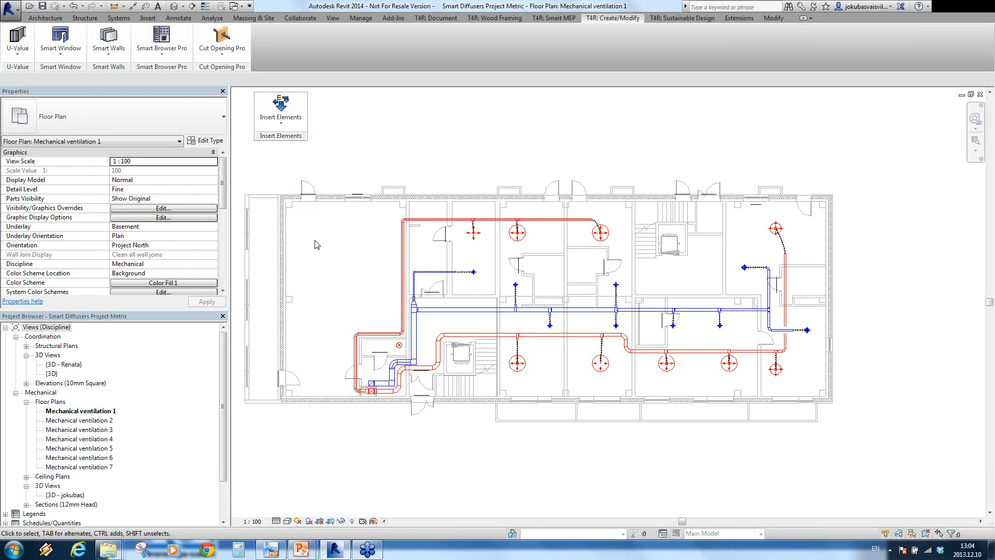
click(279, 126)
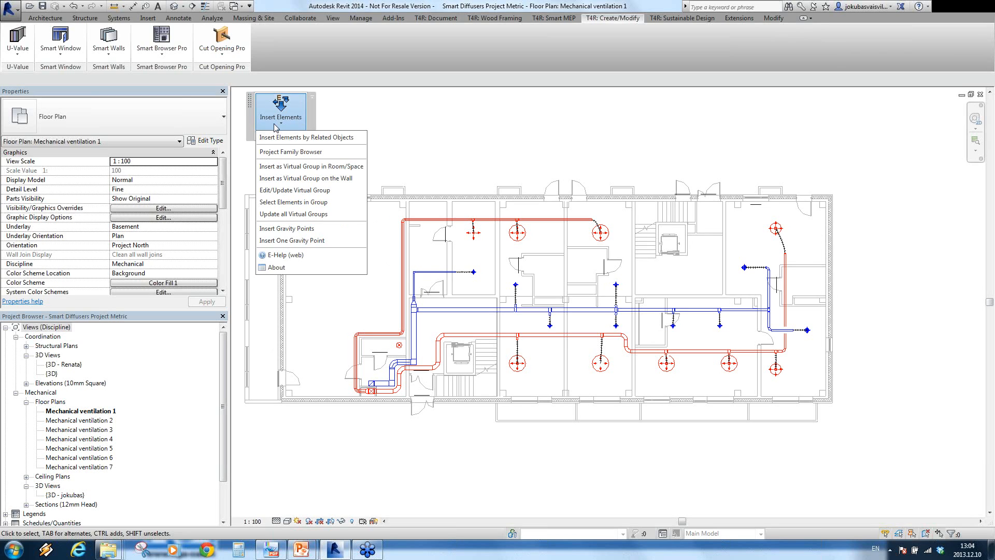
click(306, 167)
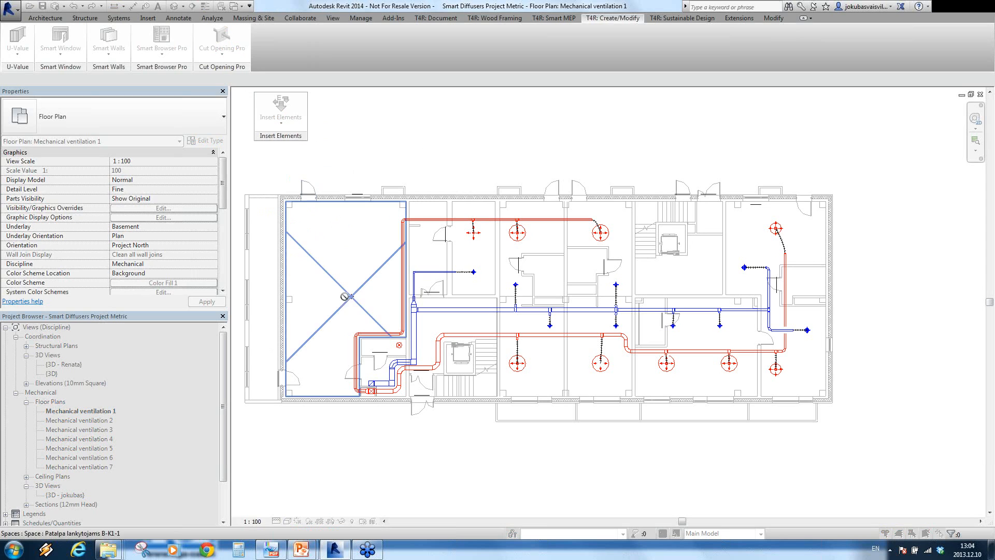
click(303, 405)
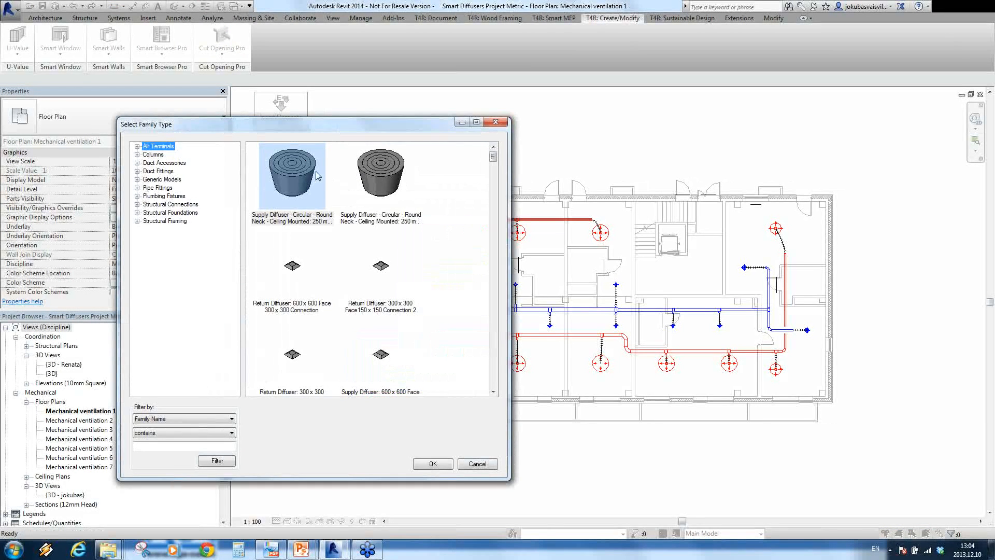
Step: Choose the Demo1-Supply_Diffuser-Lindab ceiling family, type CRL-400-S, for the group and uncover the plan behind the grid settings
click(138, 146)
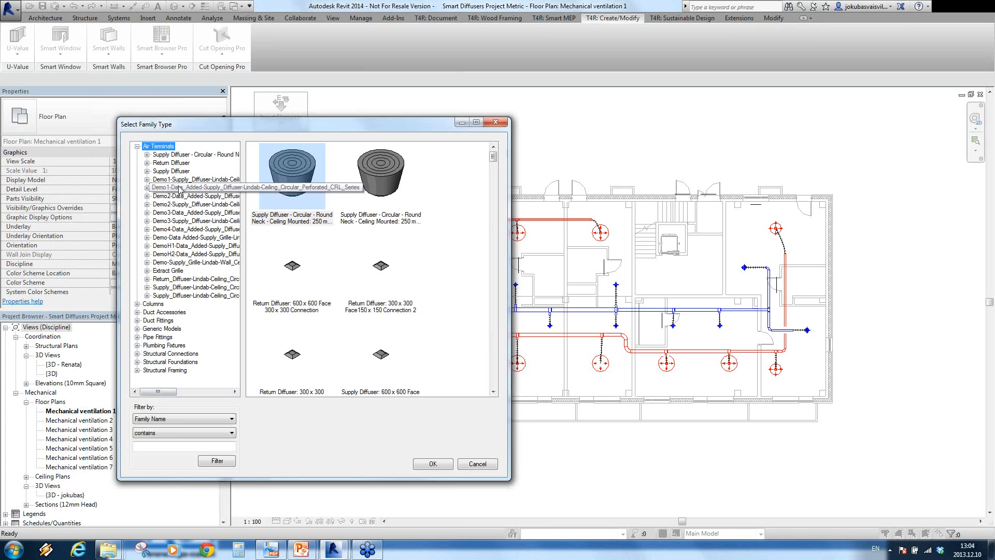
click(179, 180)
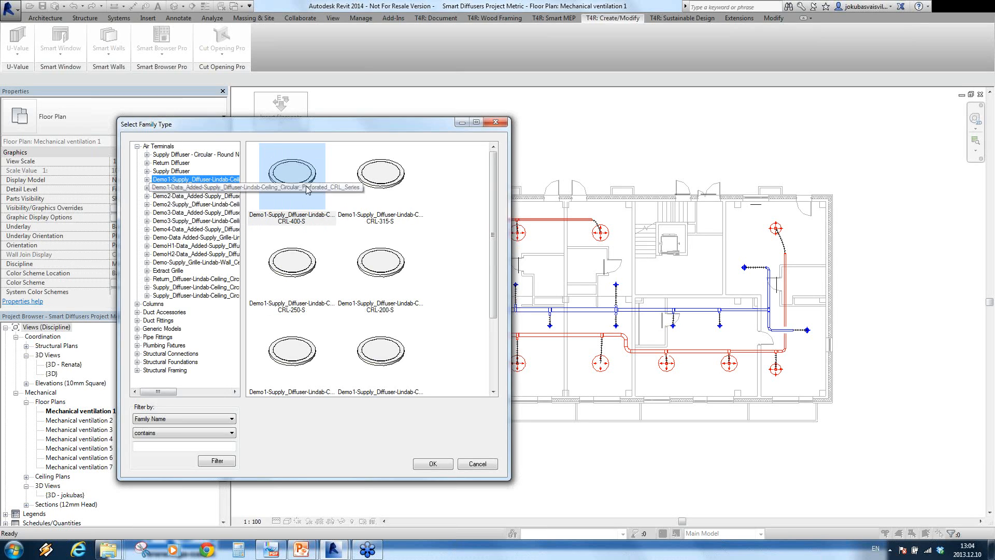
click(433, 465)
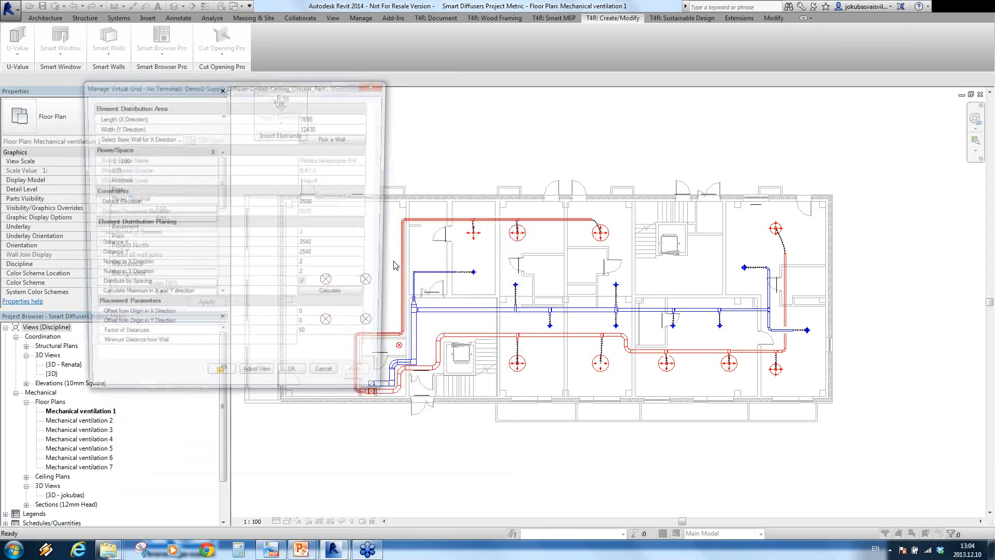
drag(303, 94, 635, 98)
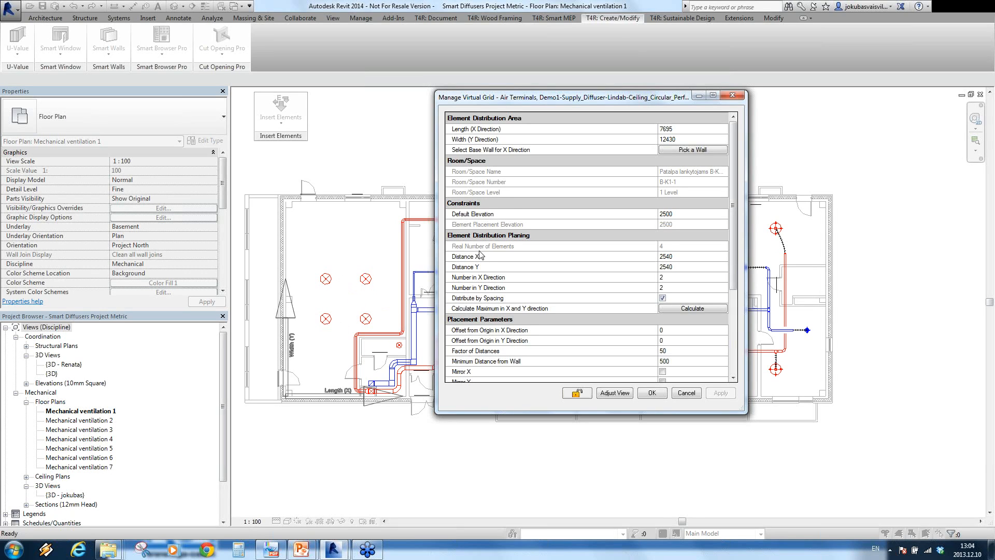
drag(515, 101, 520, 103)
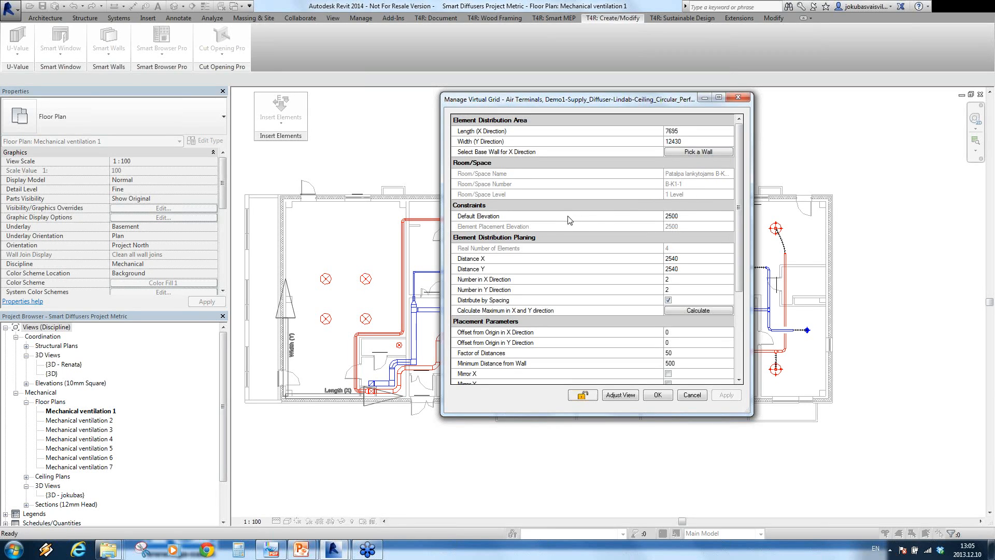
Step: Set the grid's Distance X and Distance Y to 2500, calculate the maximum number in both directions, and apply
click(690, 218)
click(685, 258)
text(250)
click(680, 270)
text(2500)
click(694, 310)
click(726, 396)
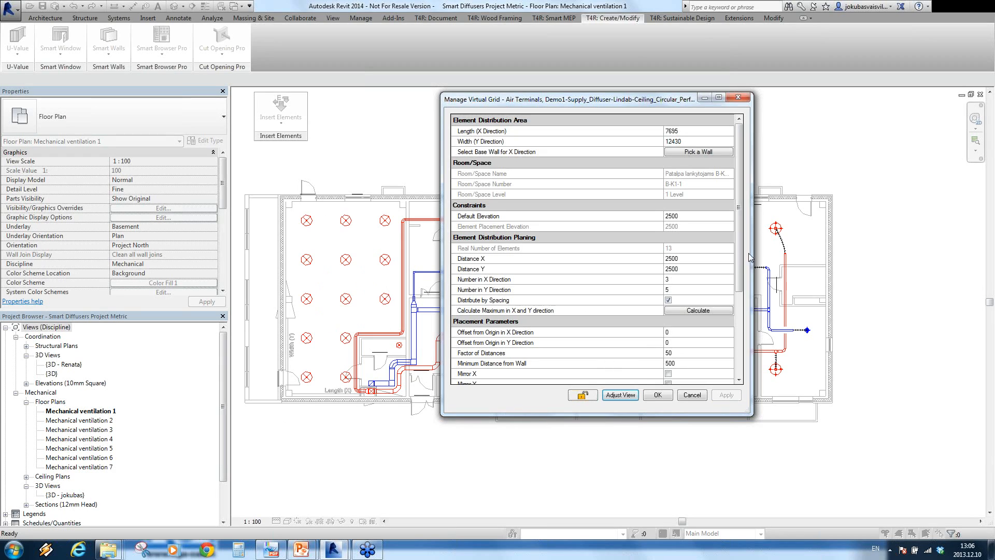
Step: Set Distance X and Distance Y of the diffuser grid to 3000 and apply the new spacing
click(690, 260)
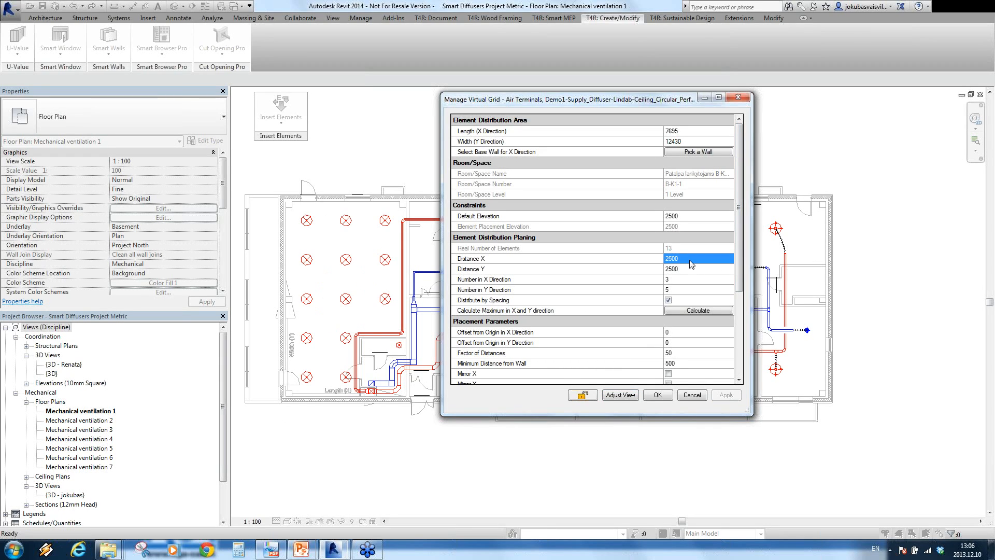
text(3000)
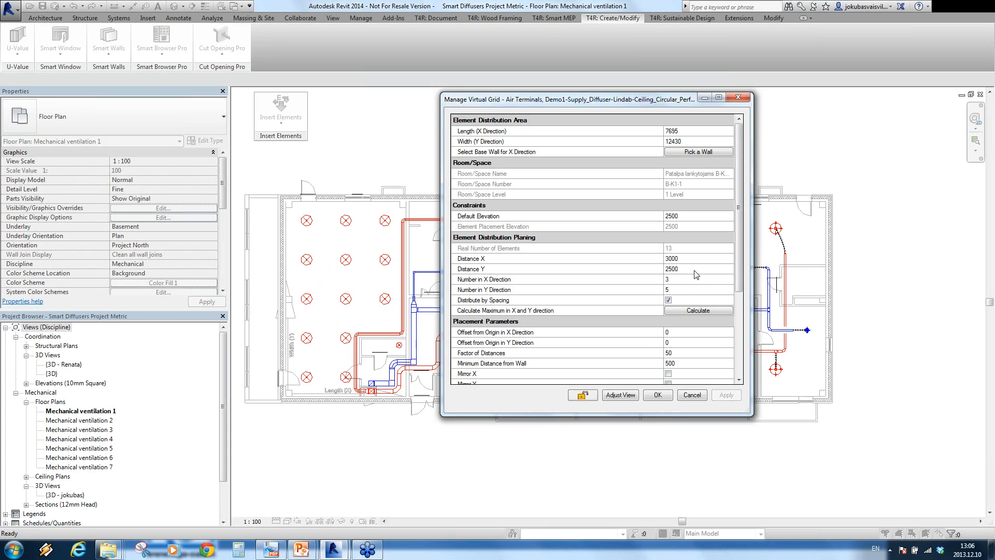
click(694, 269)
text(3000)
key(Return)
click(725, 395)
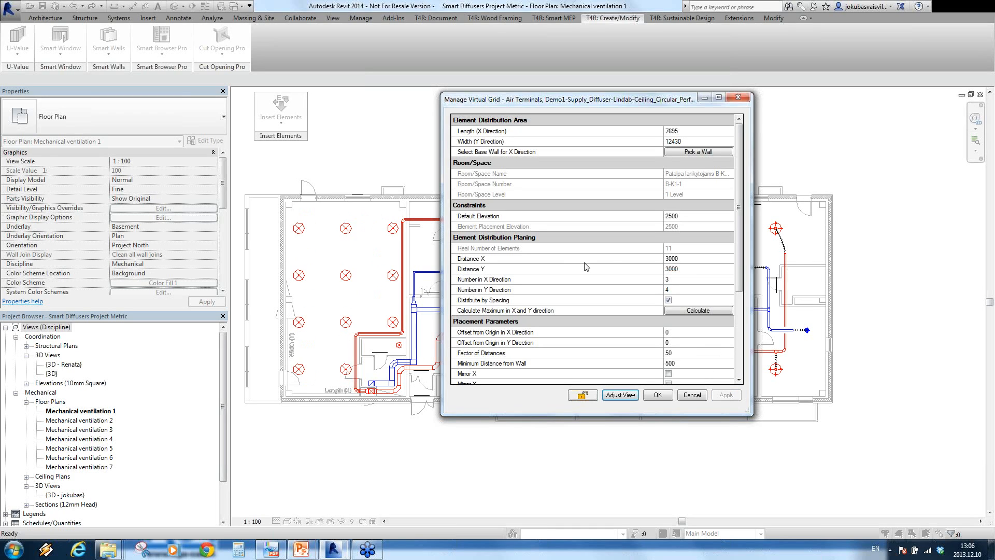
Step: Set the grid's offset from origin in the X direction to 3000 and apply it
drag(739, 261, 740, 345)
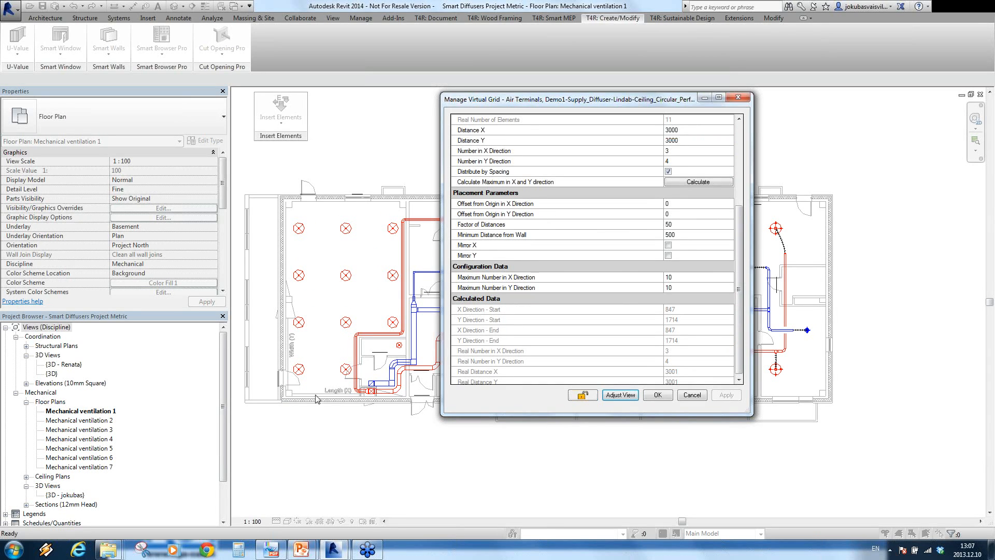
click(683, 204)
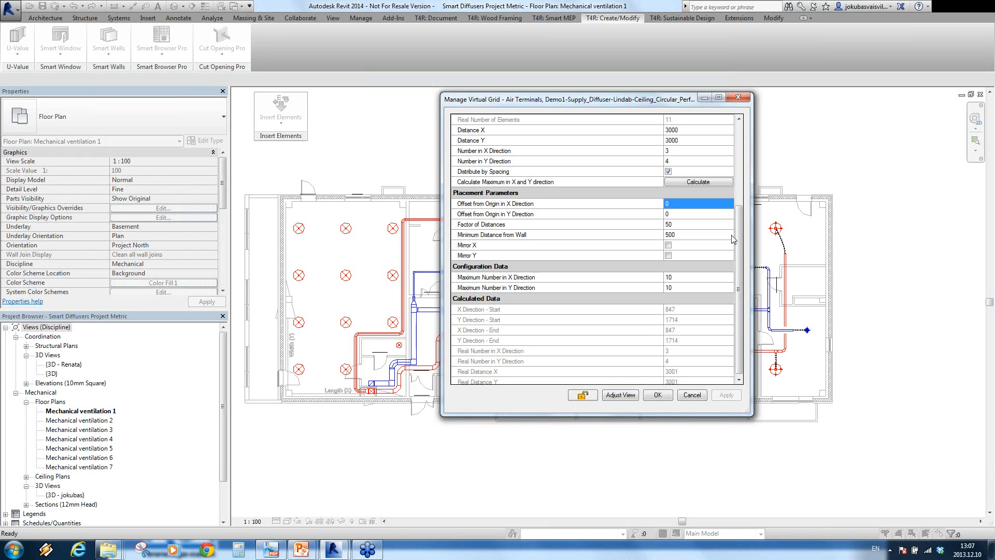
click(687, 206)
key(Return)
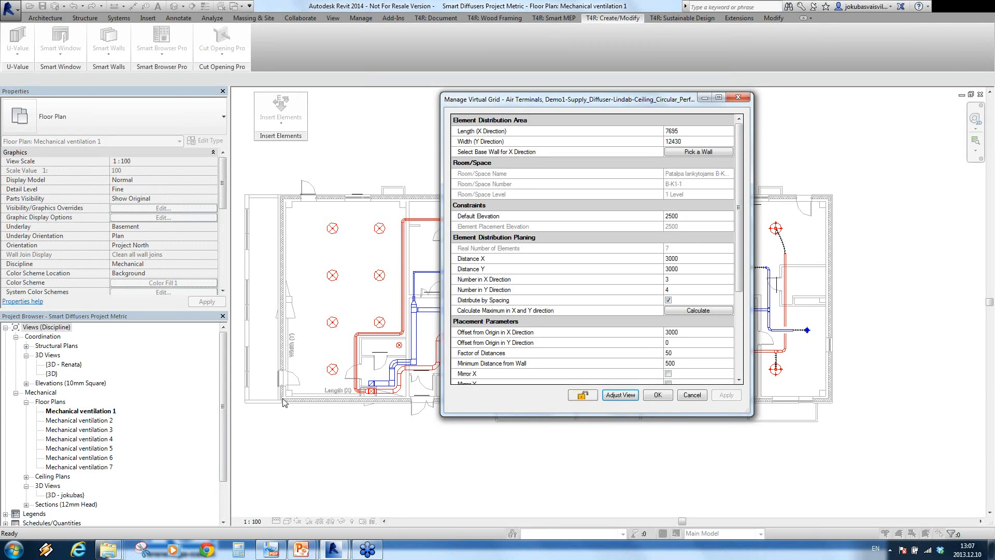
Step: Reset the grid's offset from origin in the X direction to 0 and apply it
scroll(741, 276, down, 2)
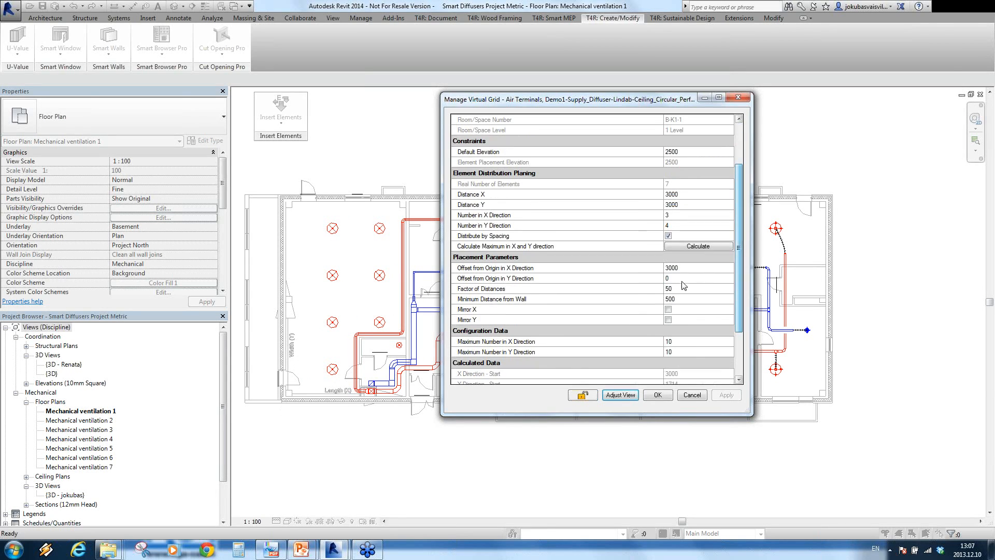
click(651, 267)
click(680, 271)
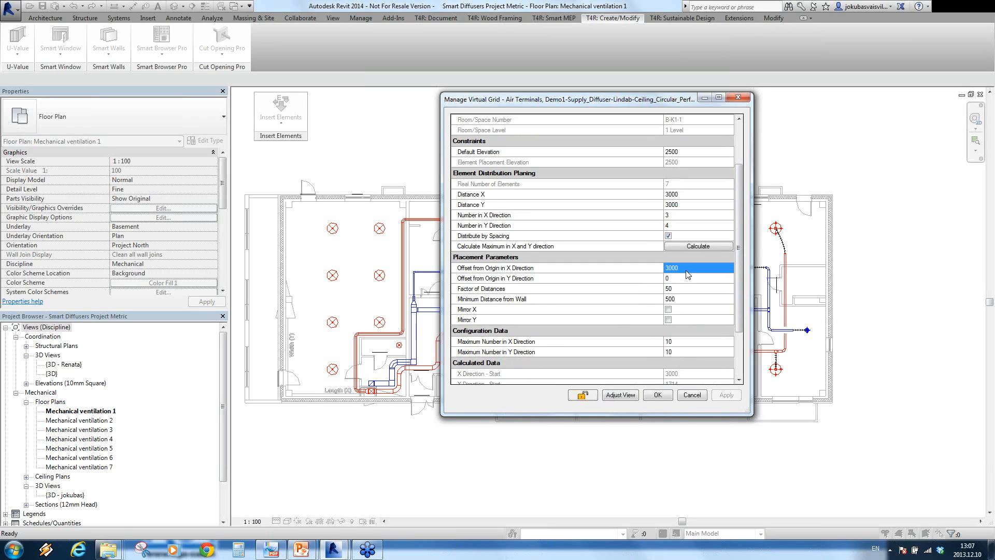
text(0)
key(Tab)
click(725, 395)
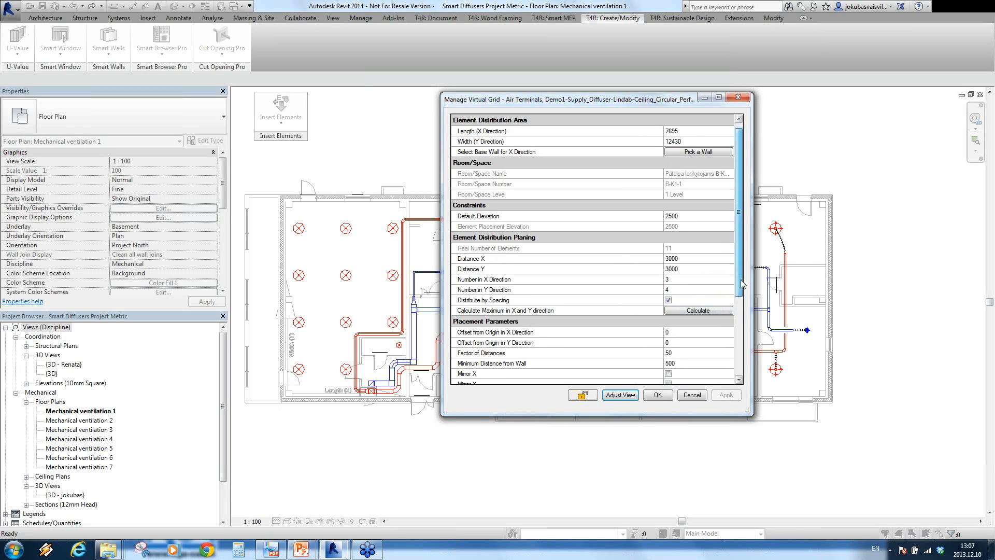
Step: Limit the grid's Maximum Number in X Direction to 2 and apply the change
drag(745, 276, 735, 338)
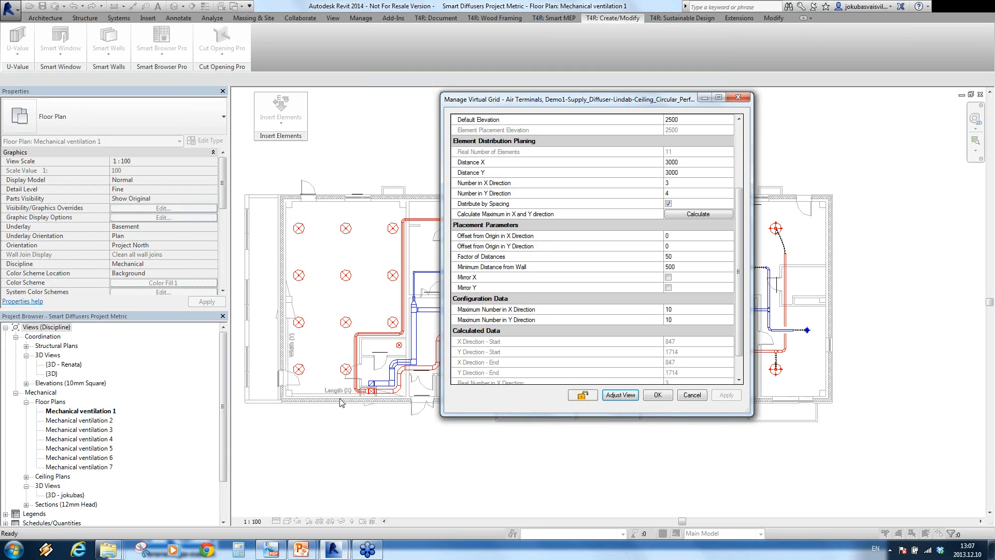
drag(738, 304, 737, 323)
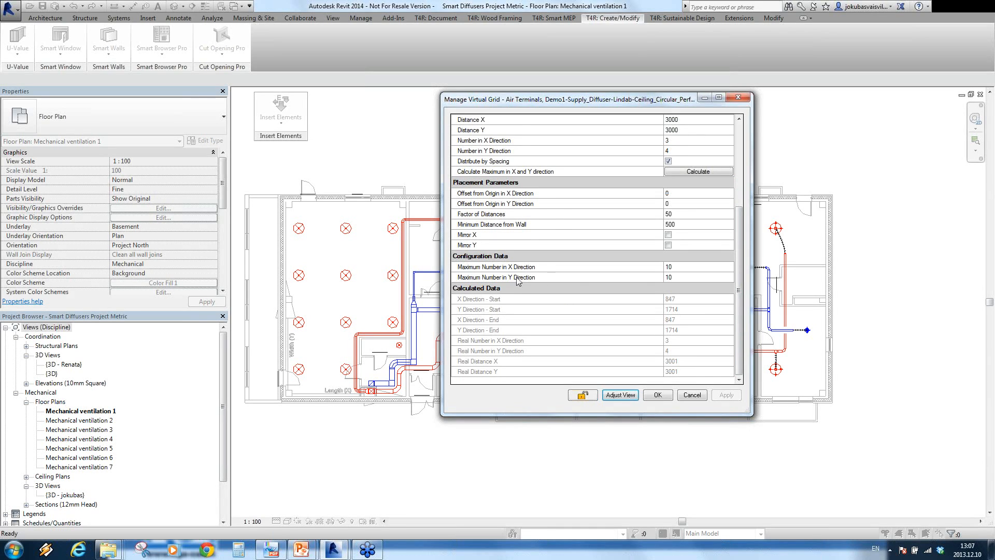
click(680, 269)
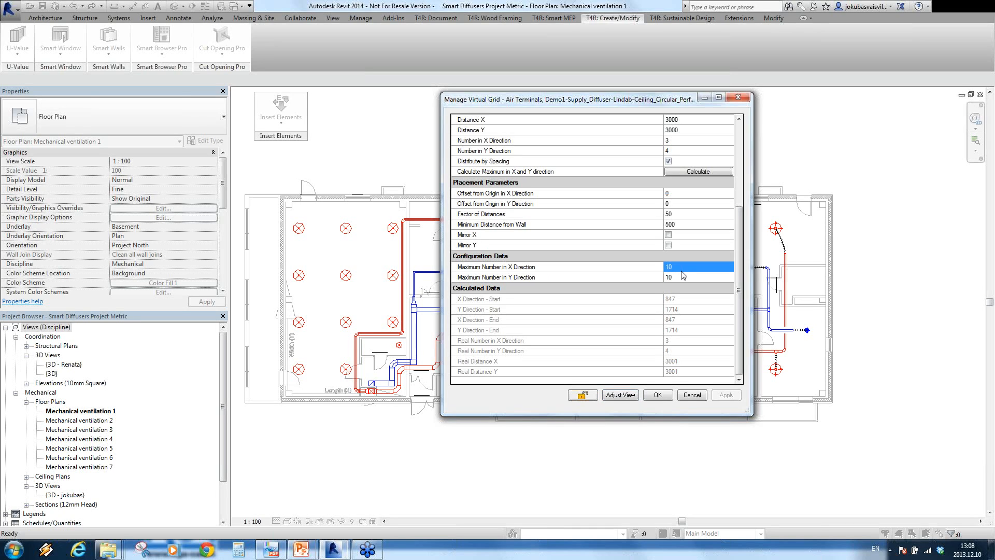
text(2)
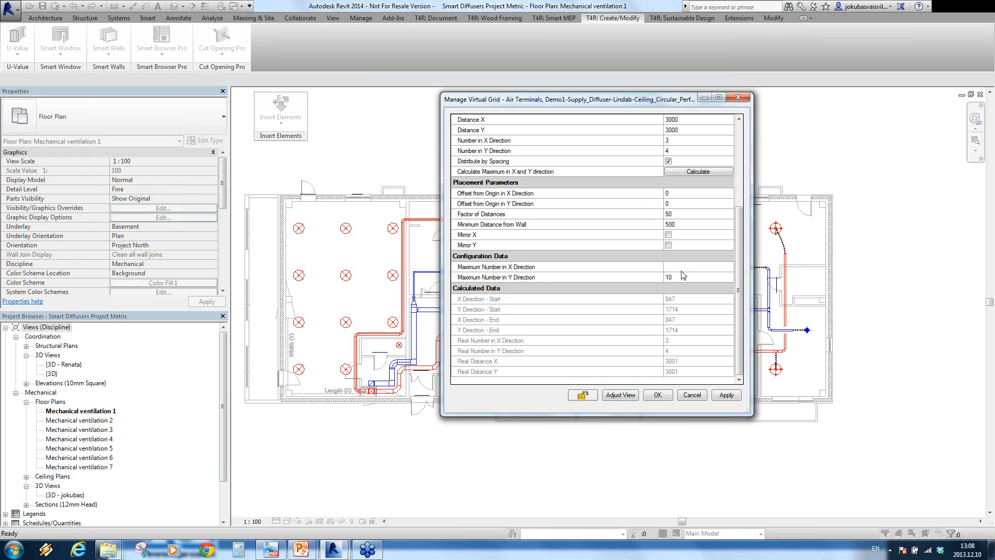
click(683, 276)
click(726, 395)
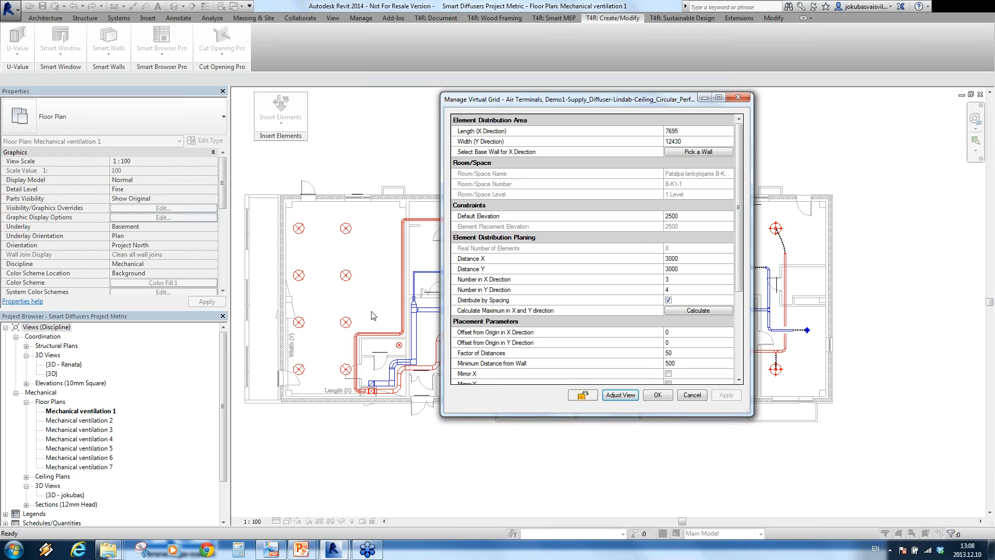
Step: Set the Maximum Number in X Direction to 10, apply it, and accept the virtual grid to place the diffusers
drag(739, 279, 744, 363)
click(680, 288)
text(10)
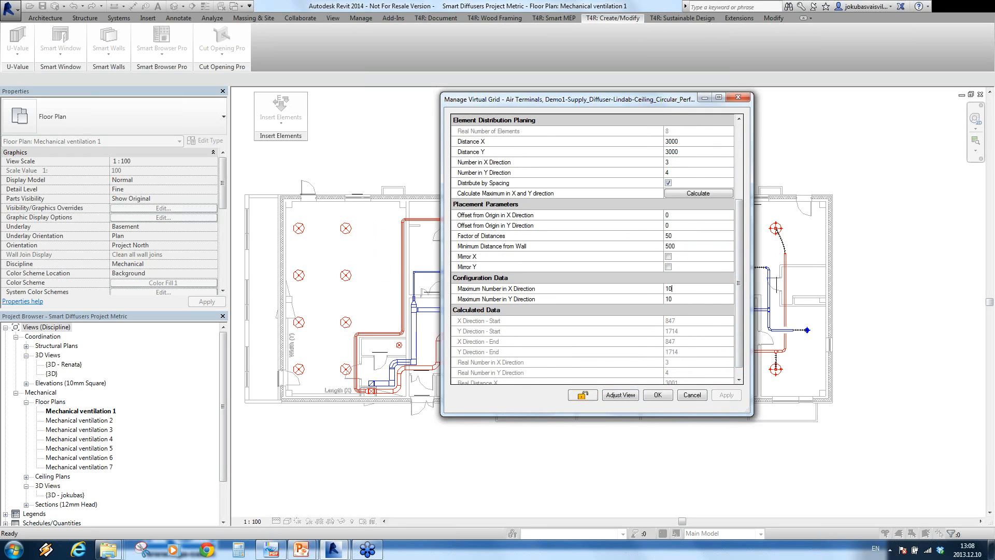
key(Return)
click(726, 394)
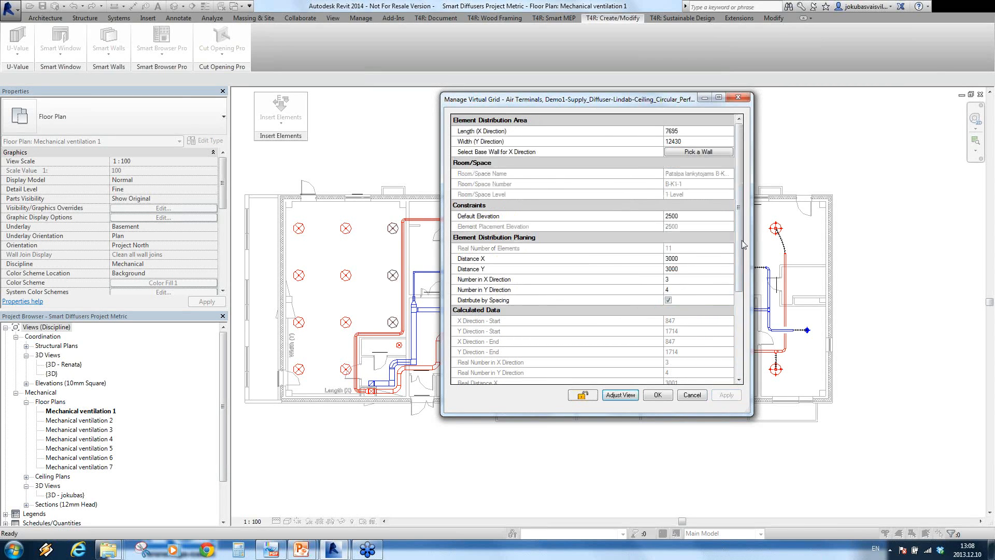
drag(742, 247, 742, 340)
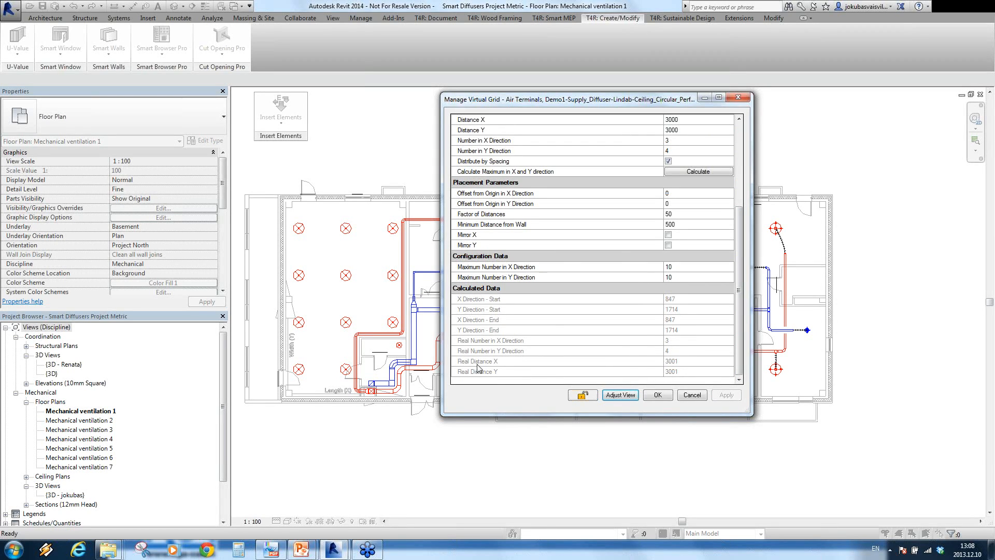
click(658, 395)
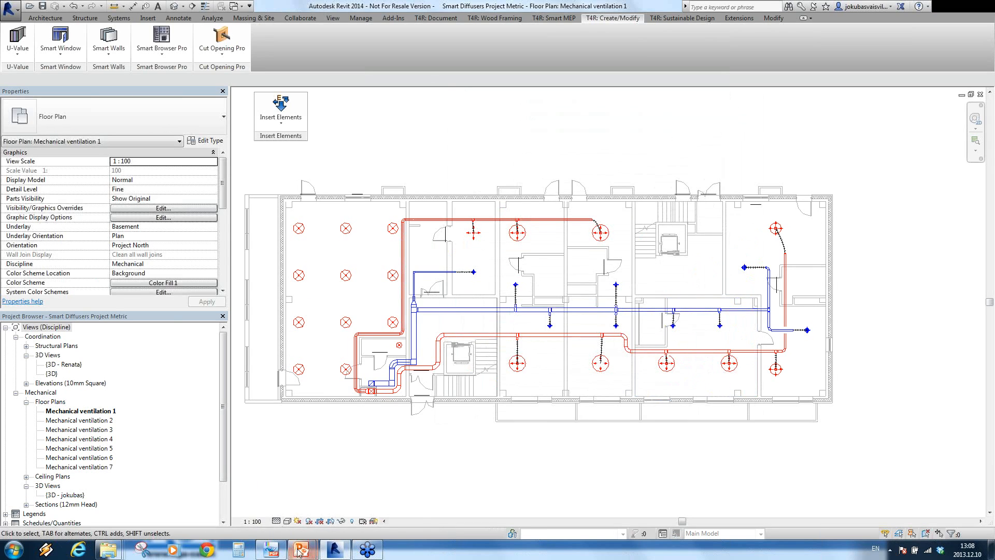
Step: Switch to the PowerPoint presentation and view the Insert Elements slide
mouse_move(301, 549)
click(359, 480)
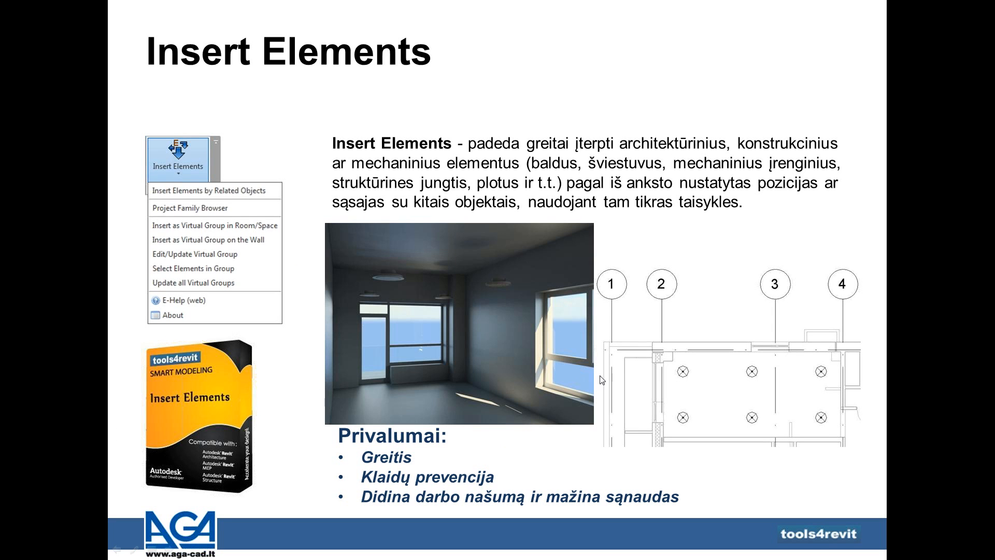
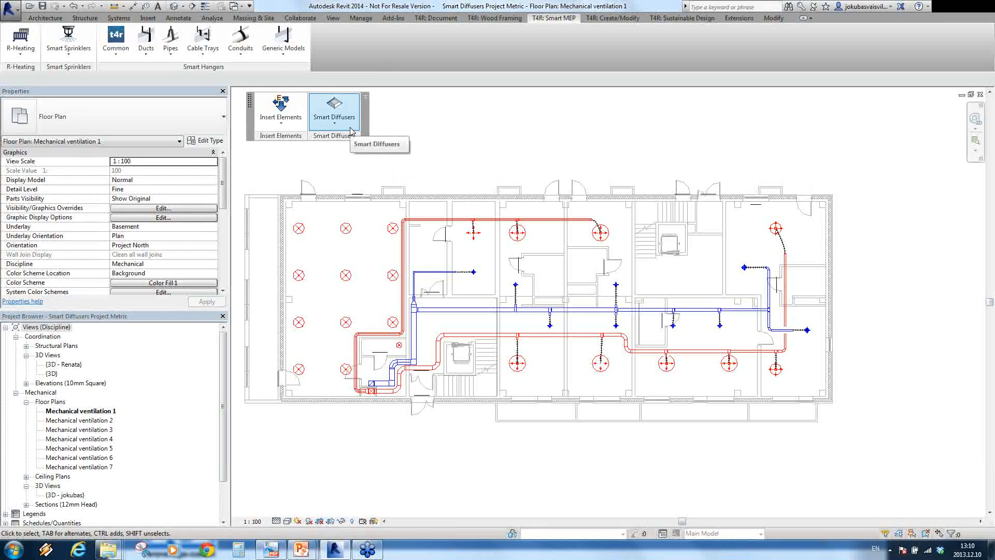
Step: Start Add Engineering Data to Family for a supply diffuser in the upper-left corner of the room's grid
click(351, 131)
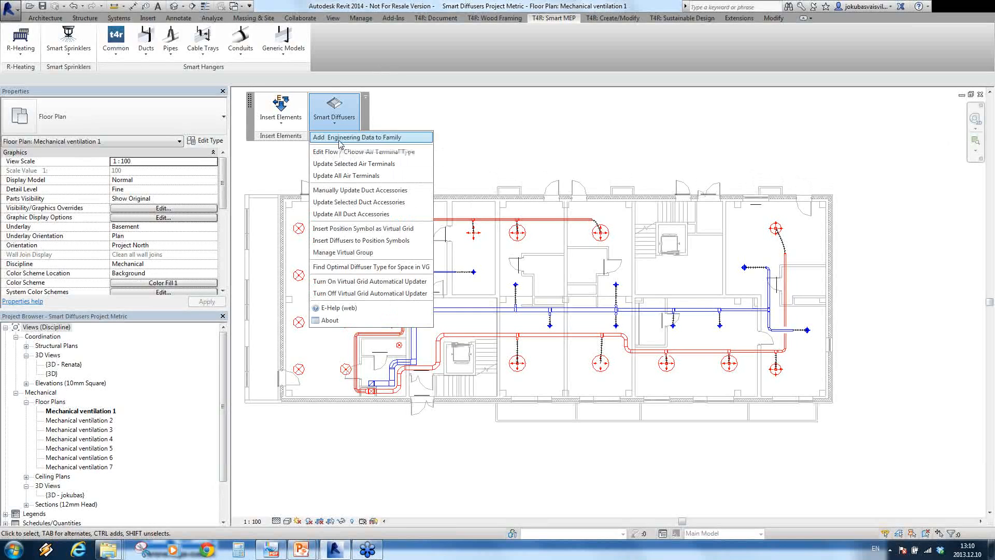
click(339, 140)
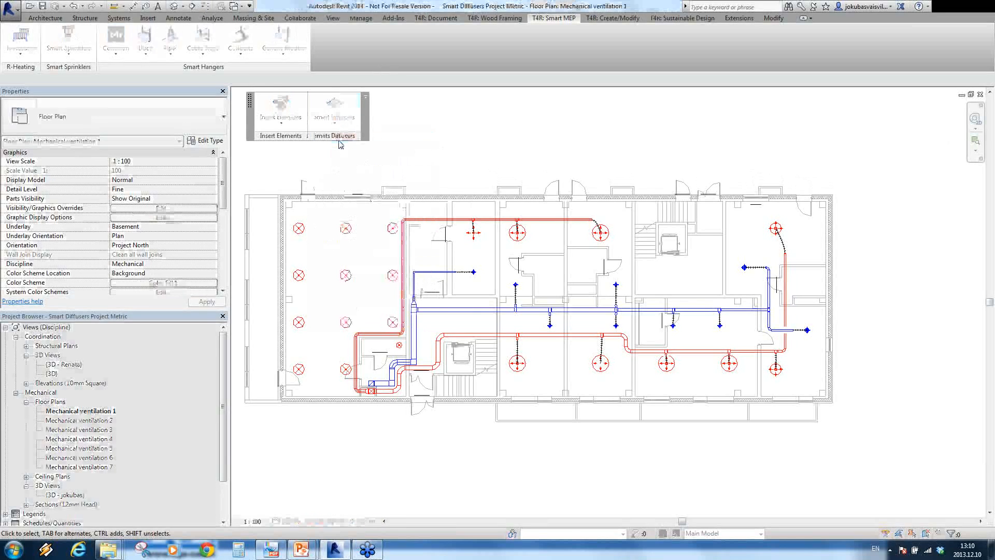
click(299, 232)
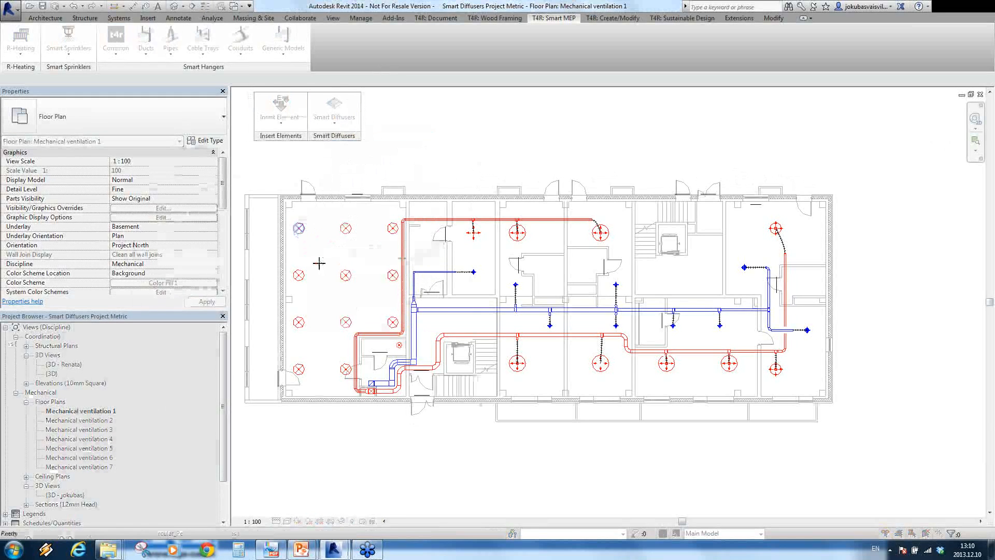
drag(303, 111, 505, 148)
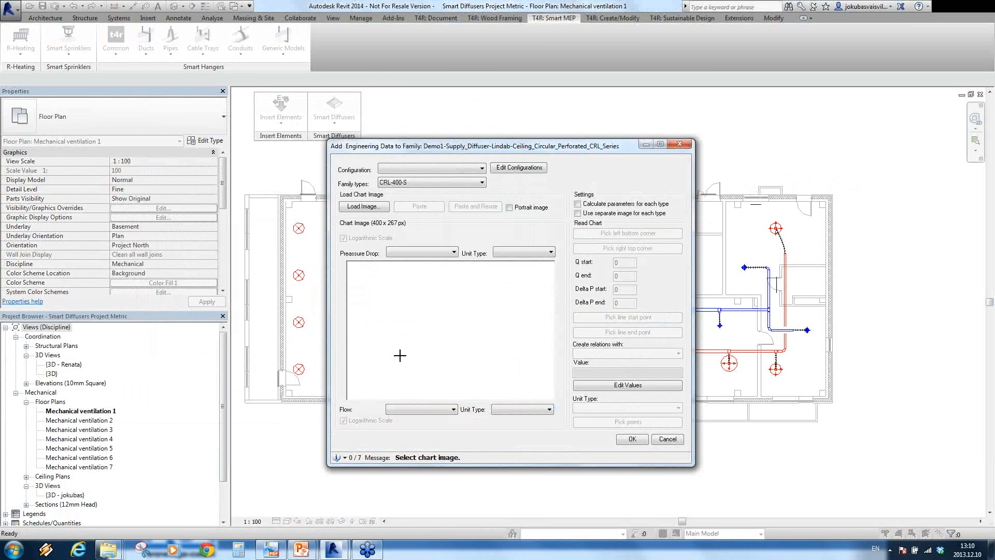
Step: Add a configuration named Throw with the relation Throw = f(Airflow & Type Dimension)
click(521, 170)
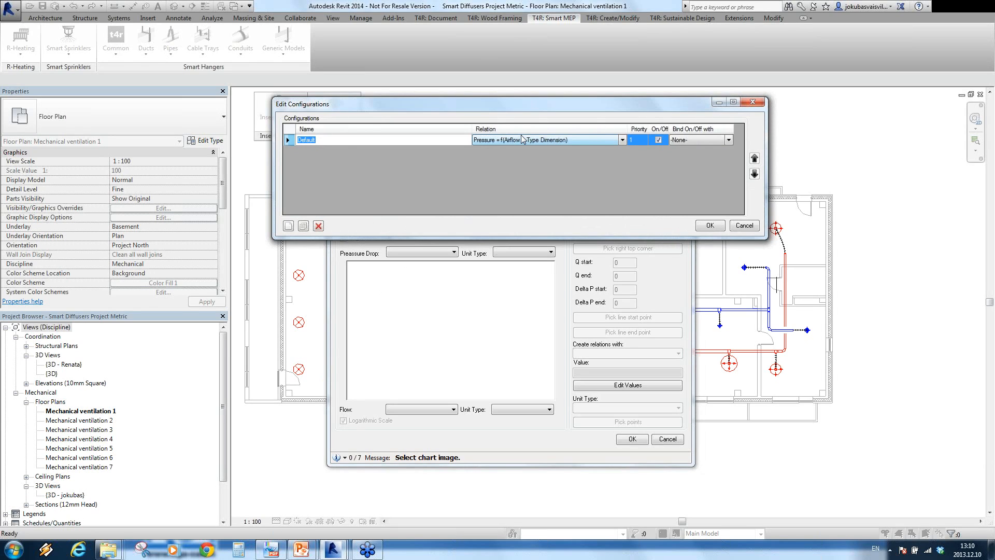
click(288, 226)
click(369, 152)
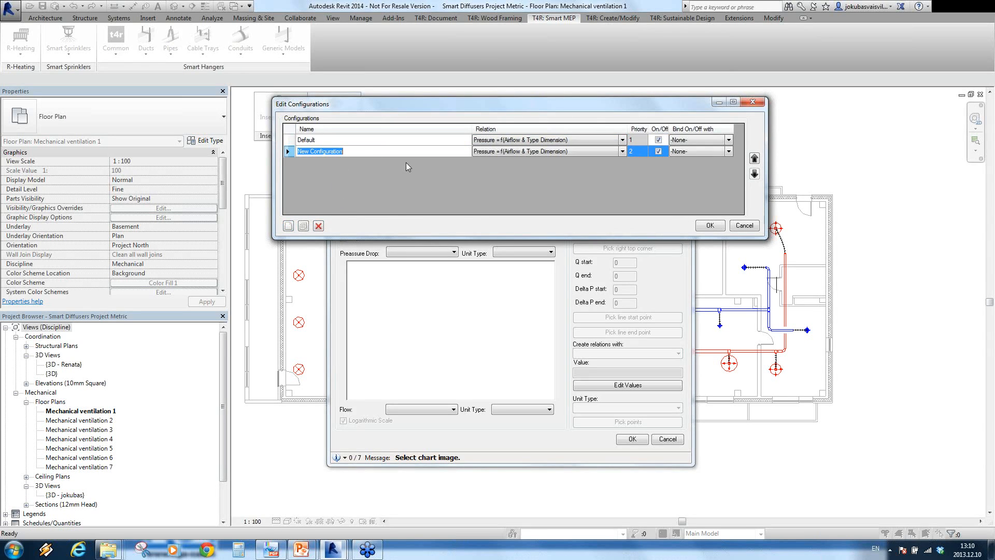
text(Throw)
click(622, 151)
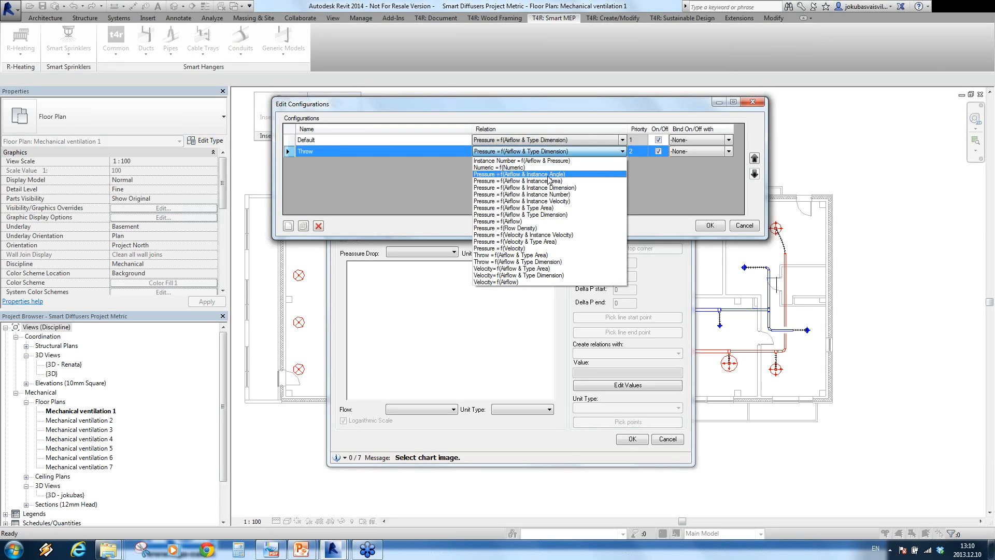
click(518, 263)
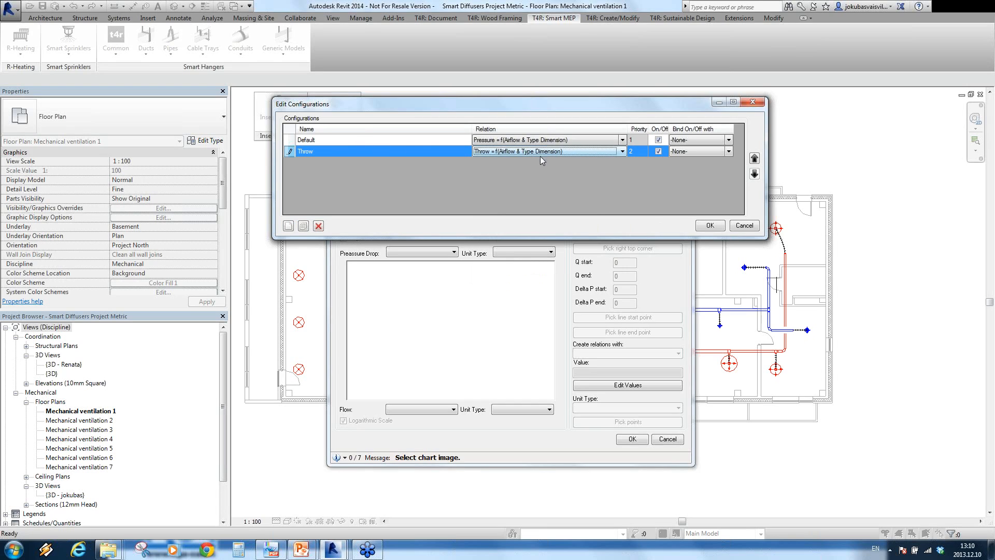
Step: Rename the Default configuration as Pressure, accept the configurations, and select Pressure as the active one
click(412, 141)
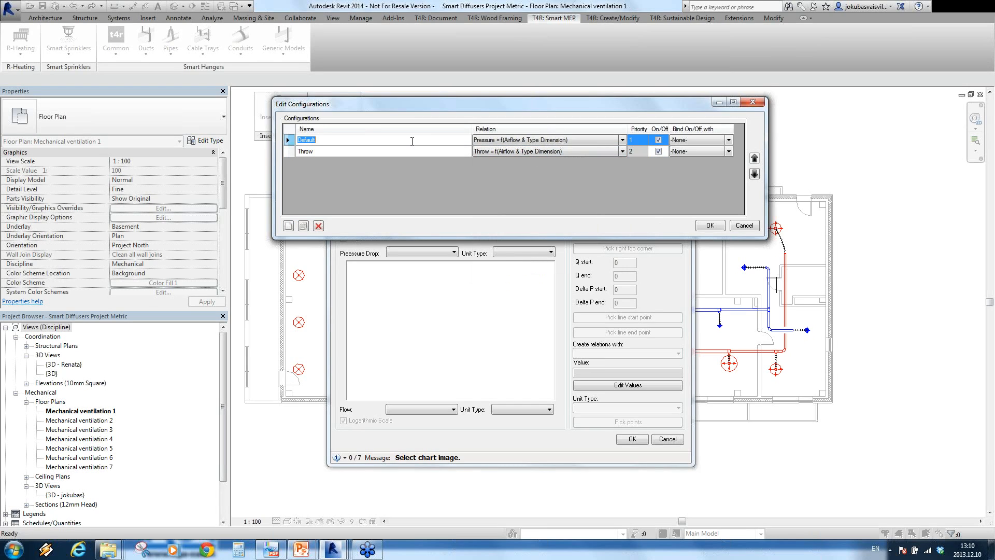
text(Pressure)
click(710, 227)
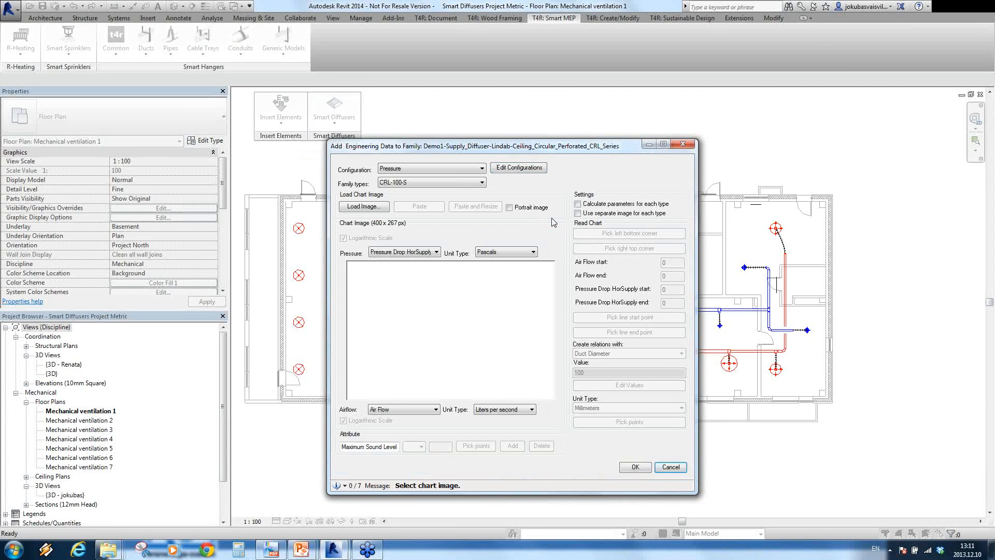
click(482, 169)
click(431, 177)
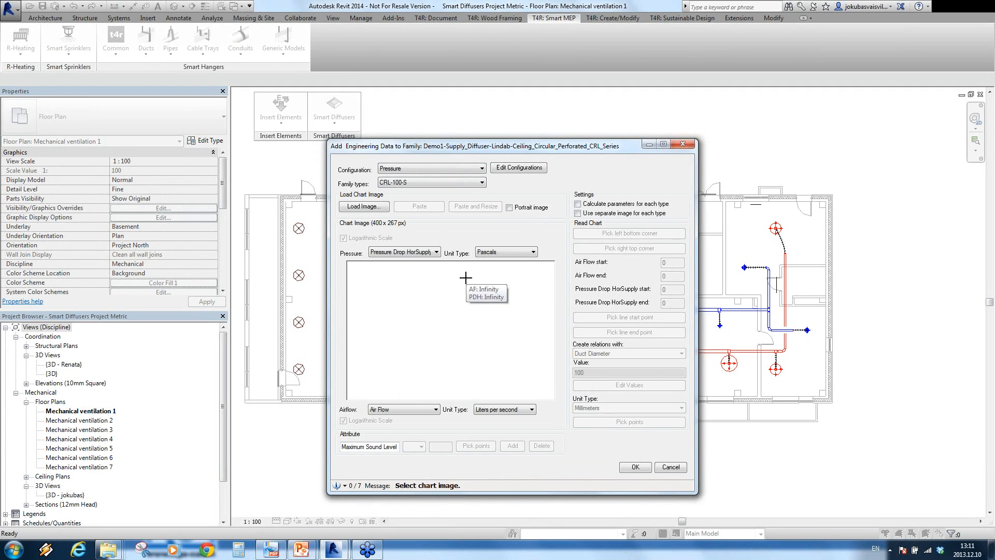
Step: Switch to PDF-XChange Viewer and capture a snapshot of the "PCA without box - Supply air" chart
mouse_move(274, 551)
click(272, 550)
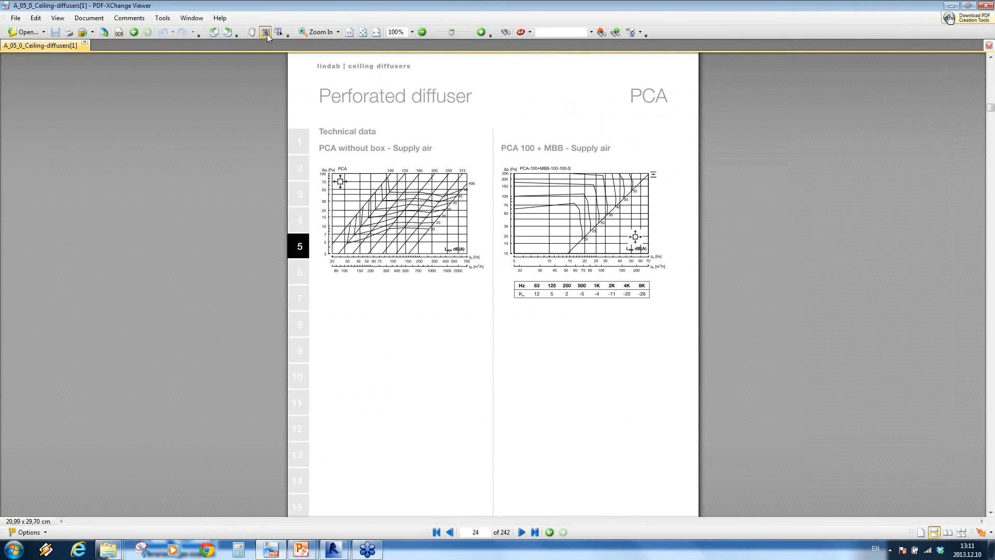
drag(318, 165, 485, 276)
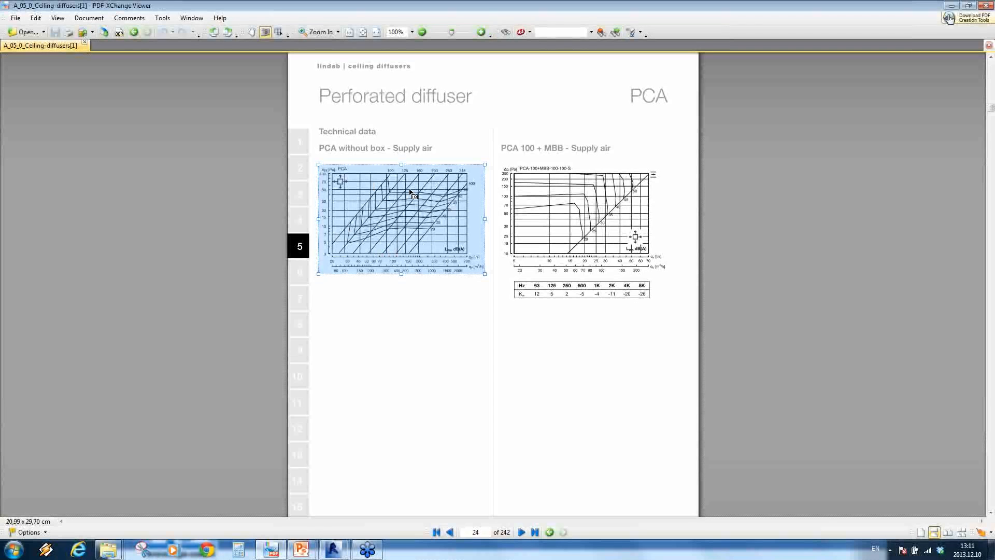
Step: Switch back to Revit and paste the copied chart into the engineering data dialog, resized to fit the image area
click(332, 549)
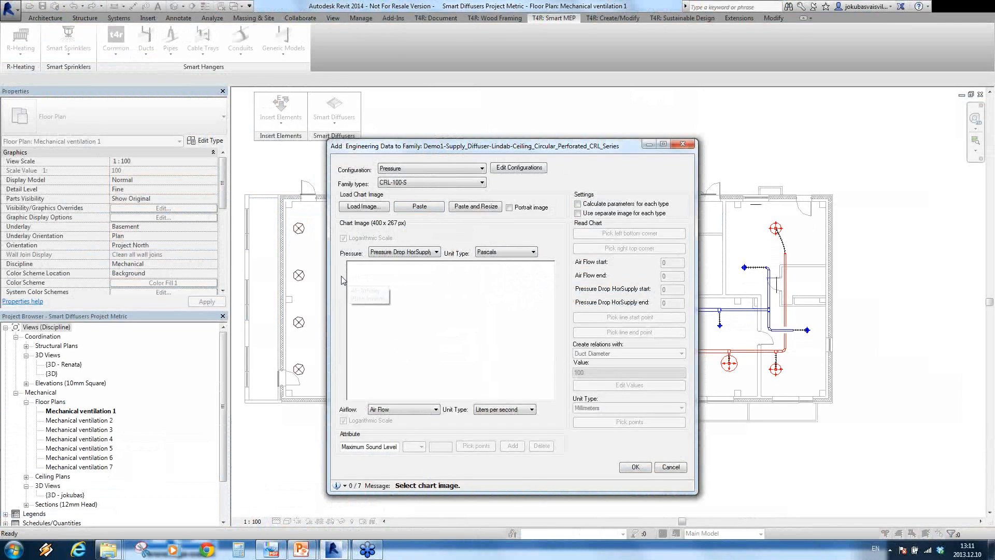
click(413, 208)
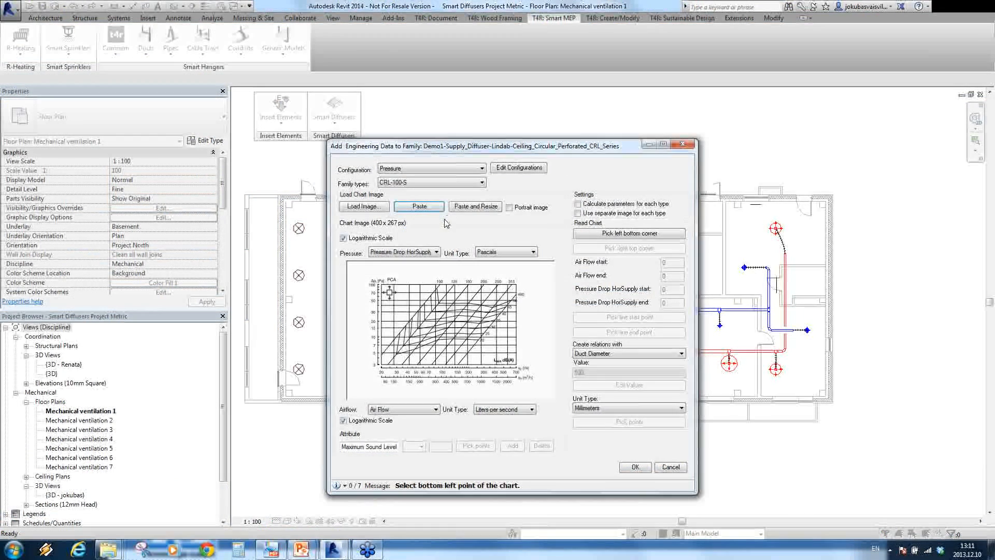
click(465, 207)
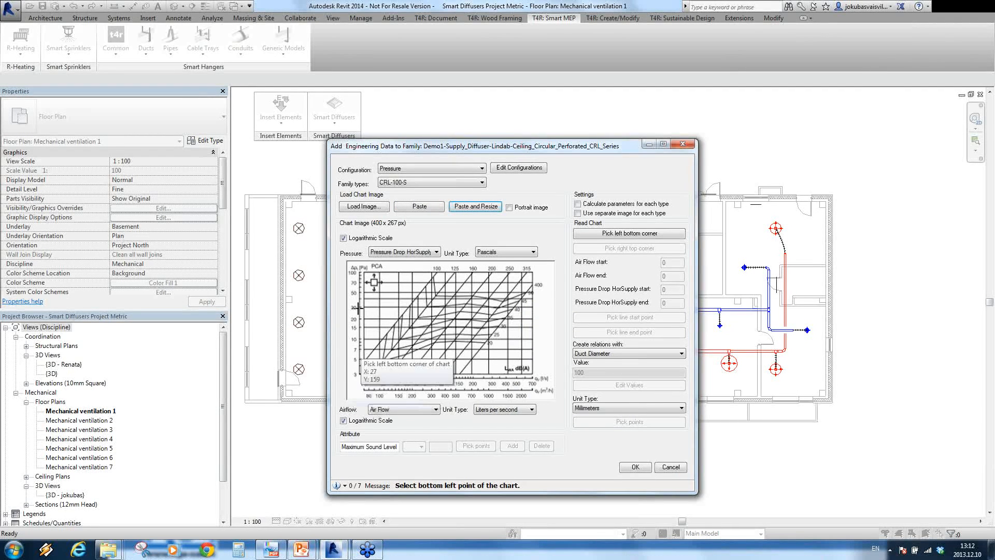
Step: Mark the left bottom and right top corners of the pressure chart's grid
click(644, 234)
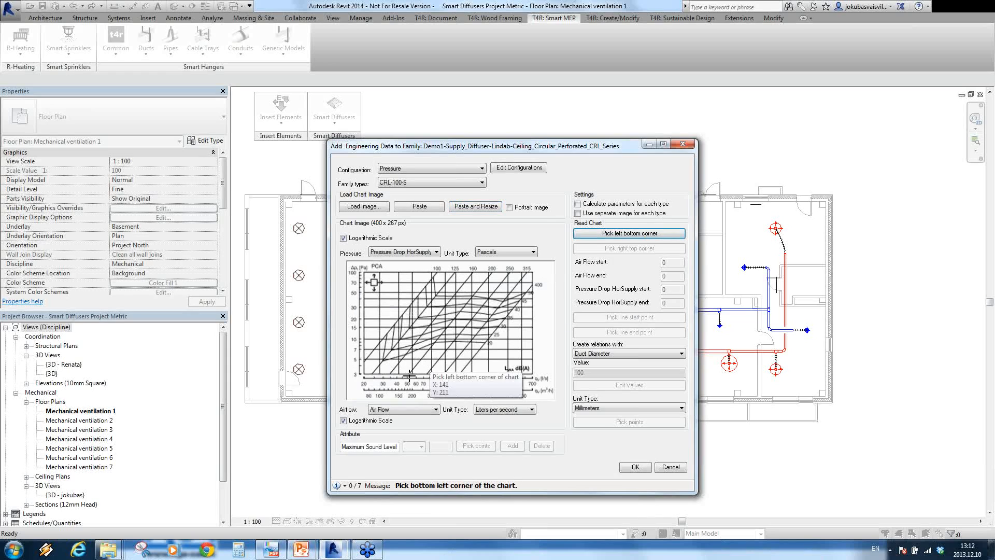
click(363, 374)
click(629, 249)
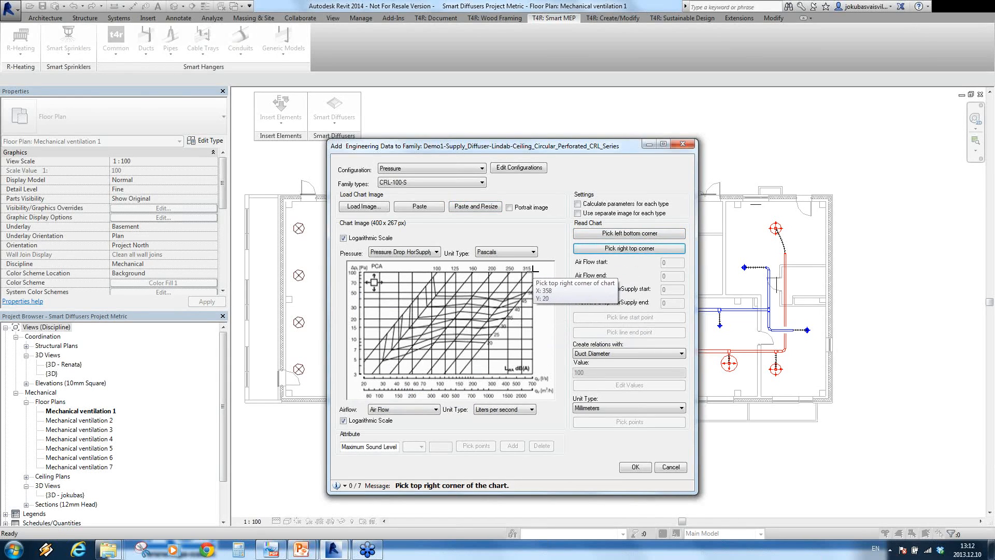
click(551, 271)
Step: Set the chart's Air Flow range to 20–700 and its Pressure Drop HorSupply range to 3–100
click(662, 263)
text(20)
key(Tab)
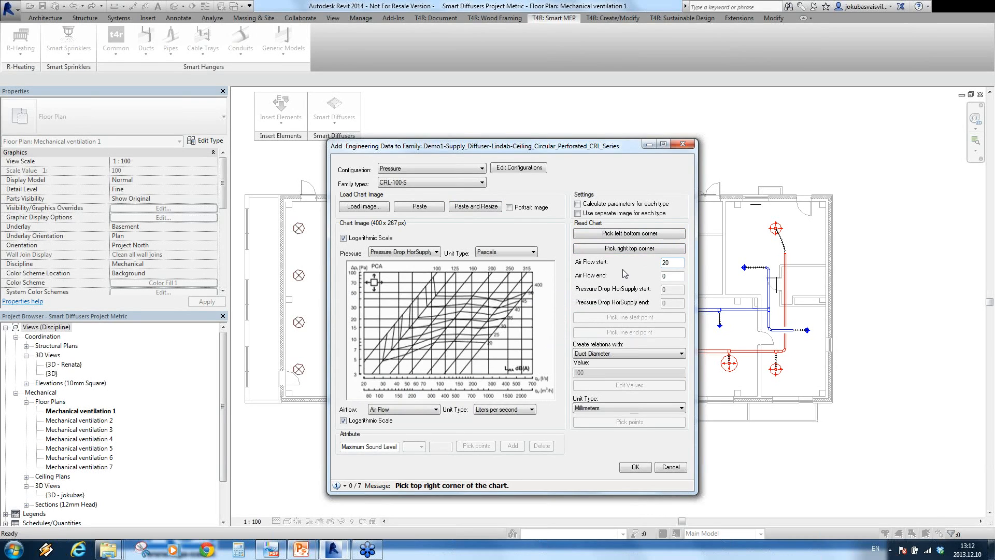
text(700)
key(Tab)
text(3)
key(Tab)
text(100)
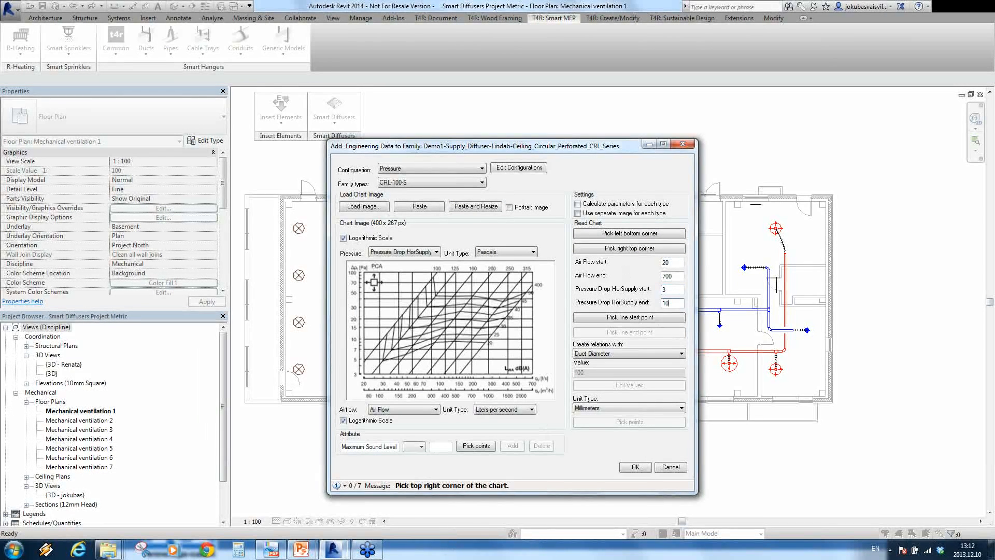
Step: Define the CRL-100-S line by picking its start and end points on the chart
click(629, 318)
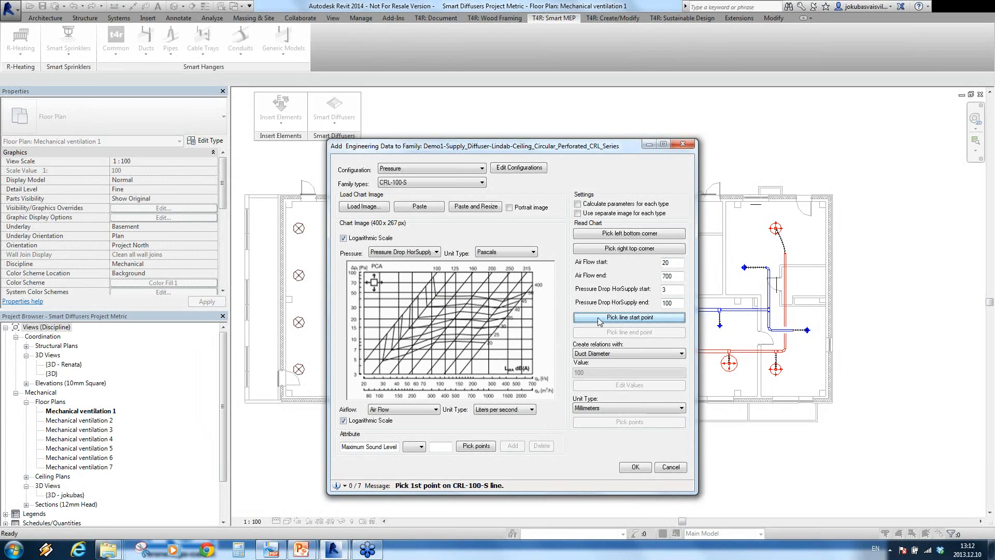
click(639, 321)
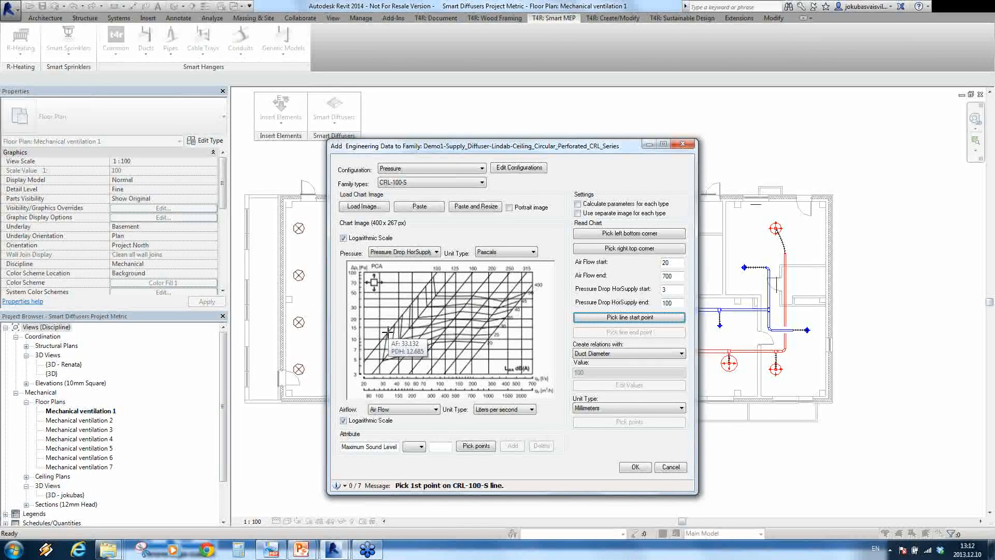
click(387, 332)
click(601, 336)
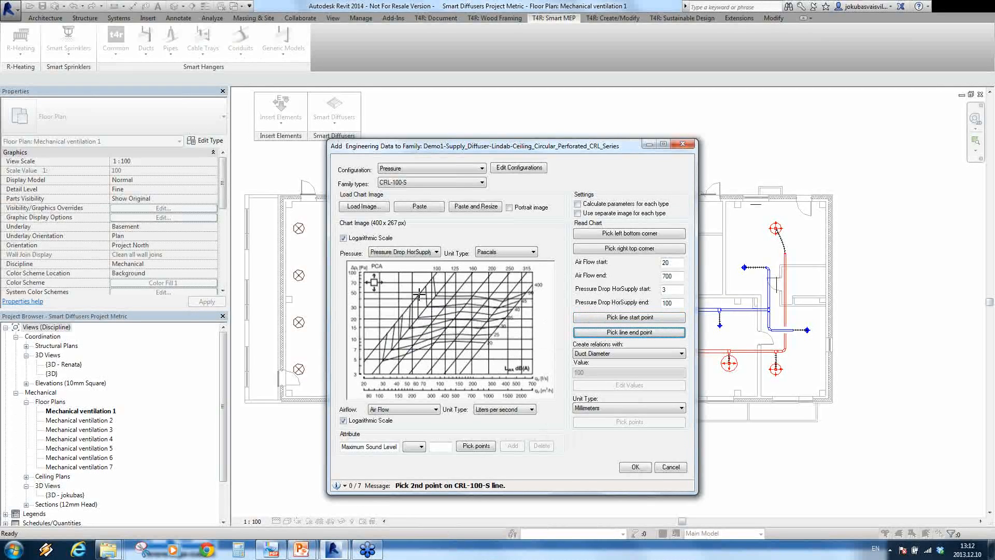
click(418, 294)
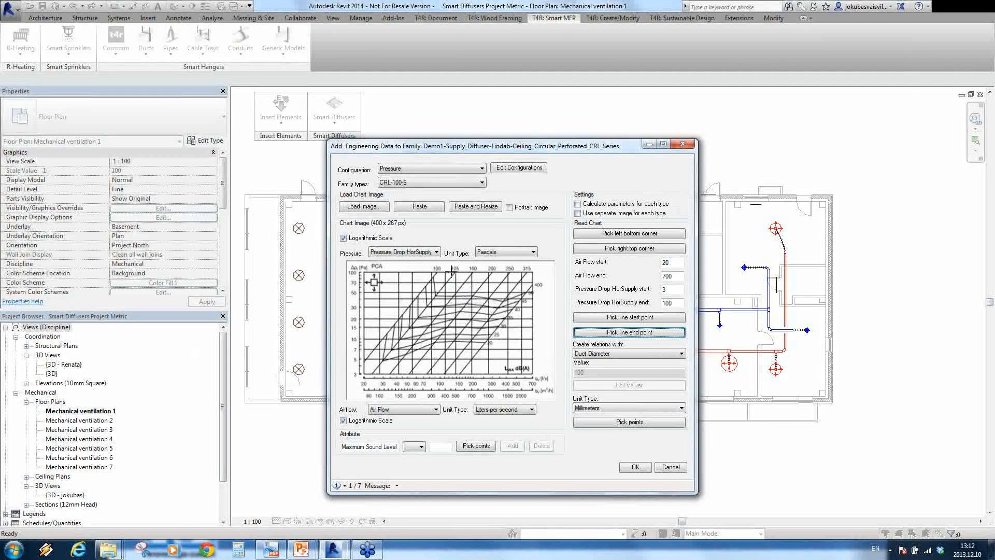
Step: Pick a point on the chart line of each remaining family type, from CRL-125-S to CRL-400-S
click(490, 326)
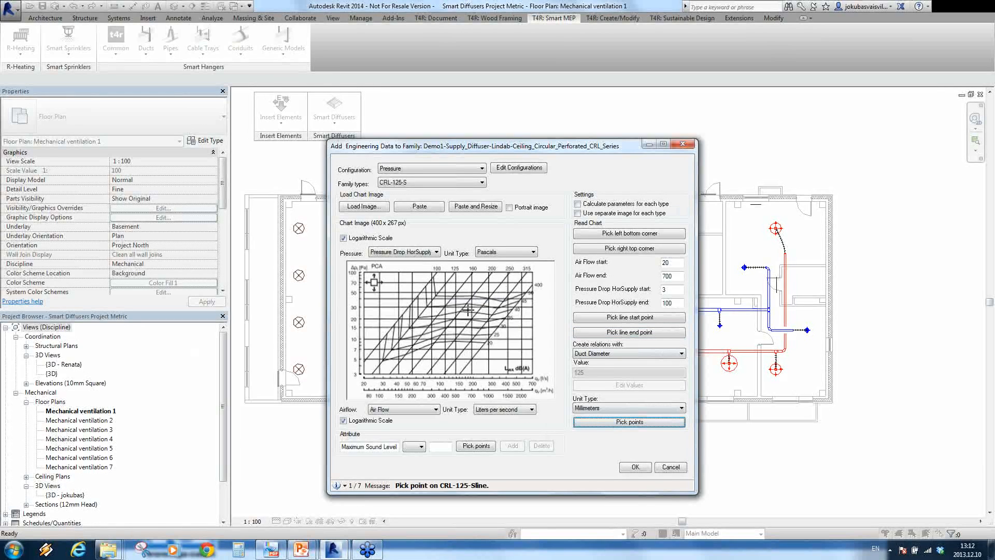
click(449, 278)
click(474, 279)
click(504, 282)
click(522, 280)
click(528, 288)
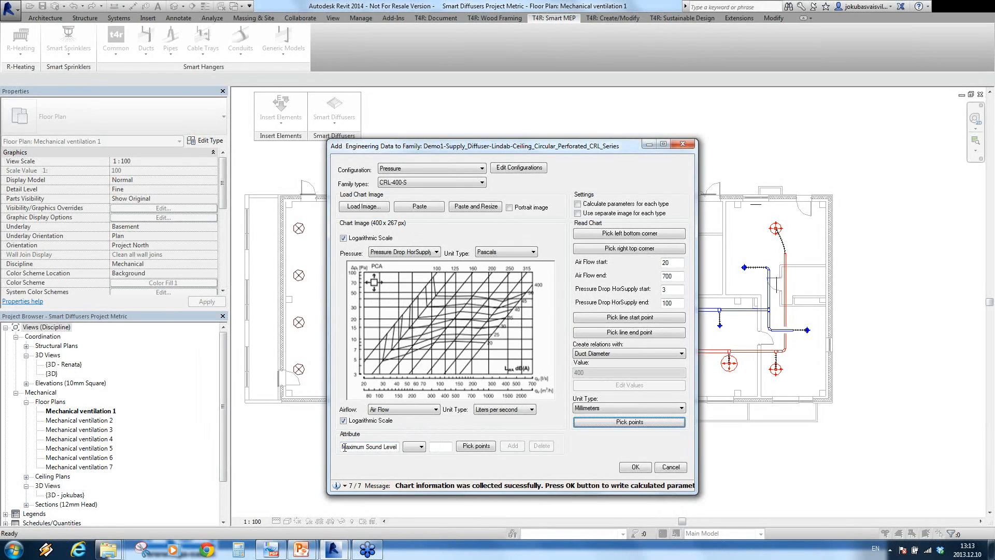
Step: Set Maximum Sound Level to 35, pick the maximum flow of every family type along that curve, and add it
drag(342, 446, 414, 461)
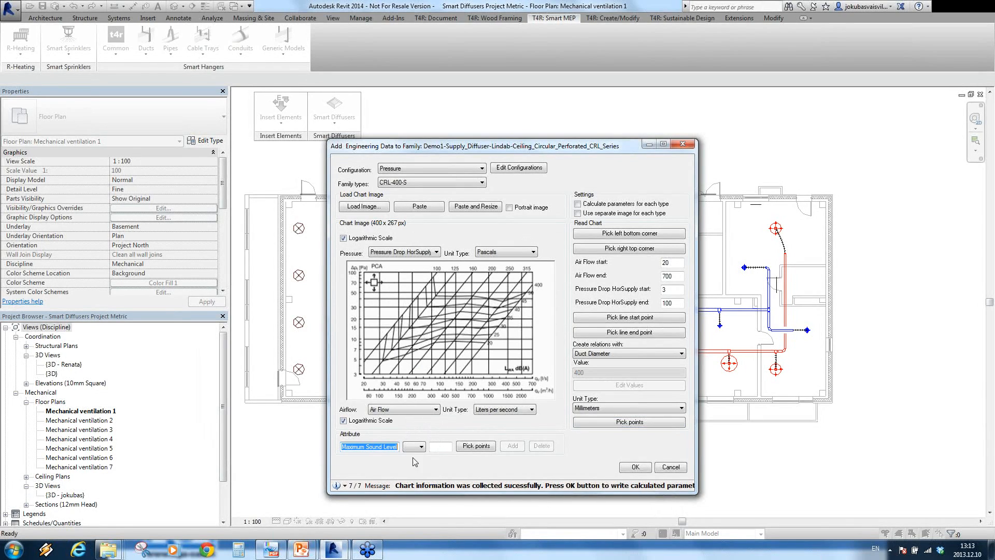
click(442, 447)
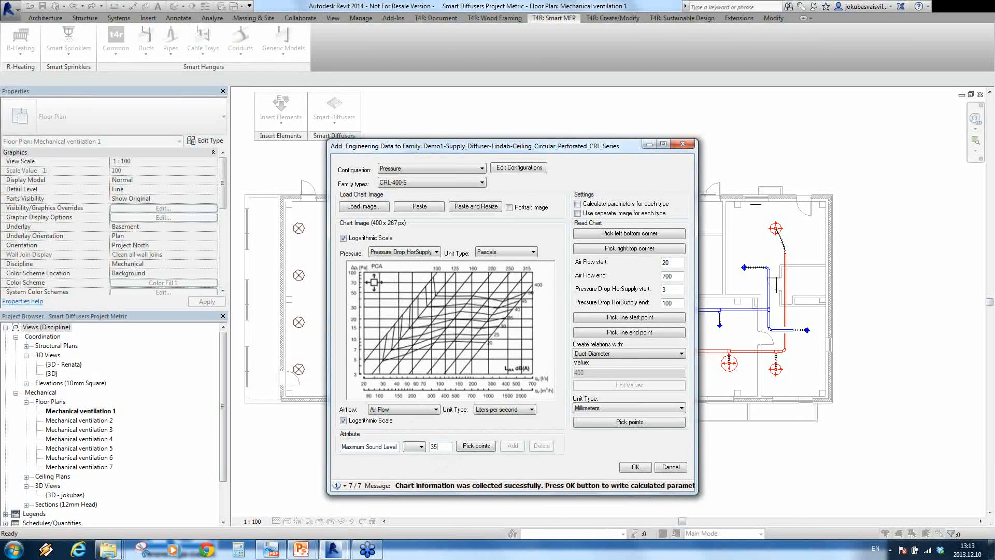
click(472, 448)
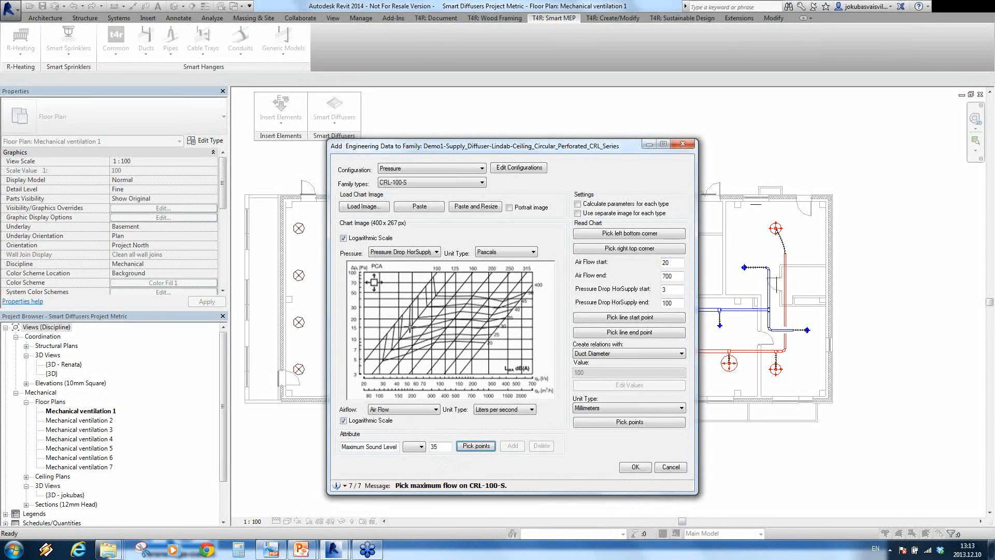
click(410, 304)
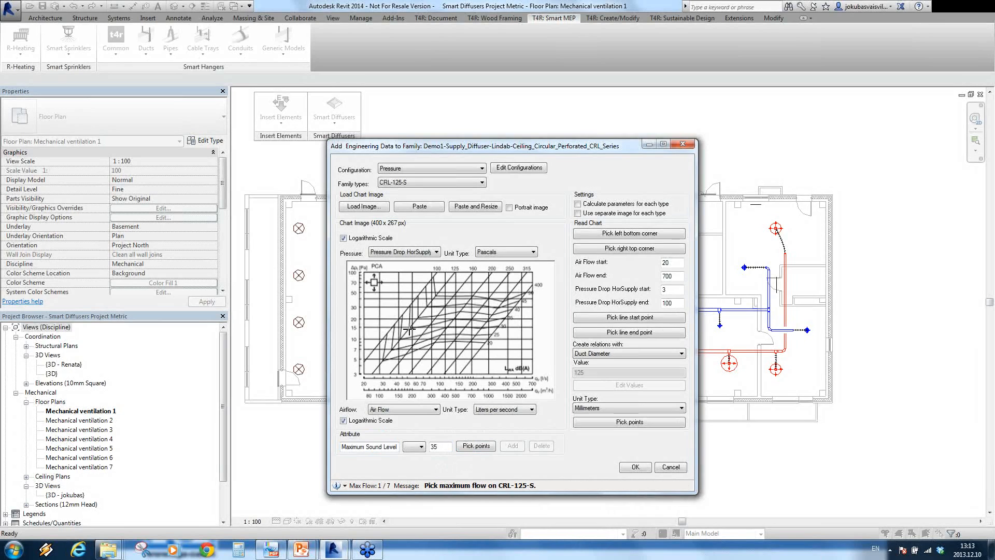
click(430, 326)
click(485, 322)
click(491, 318)
click(505, 317)
click(512, 446)
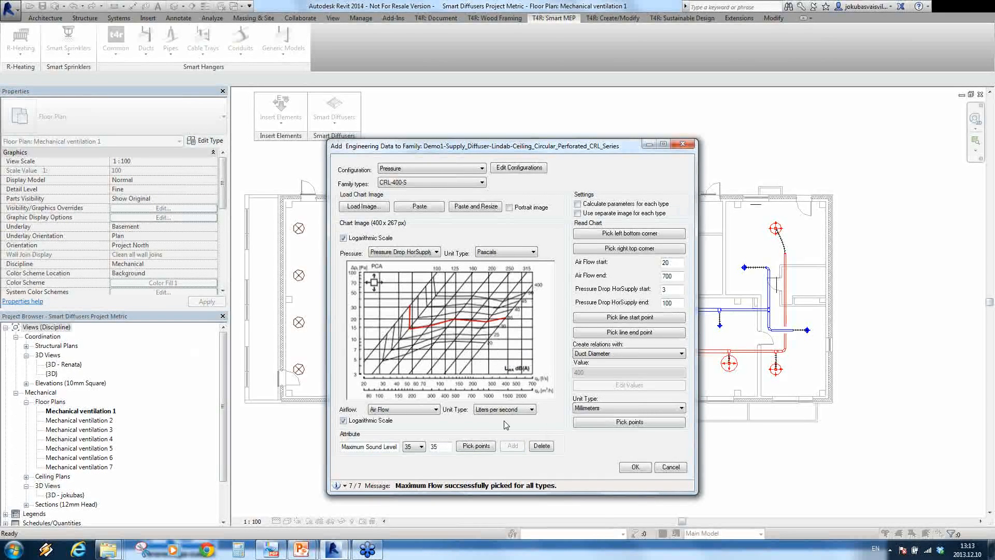
Step: Set Maximum Sound Level to 30, pick the maximum flow of every family type along that curve, and add it
double_click(436, 446)
text(30)
click(474, 446)
click(401, 316)
click(437, 332)
click(422, 334)
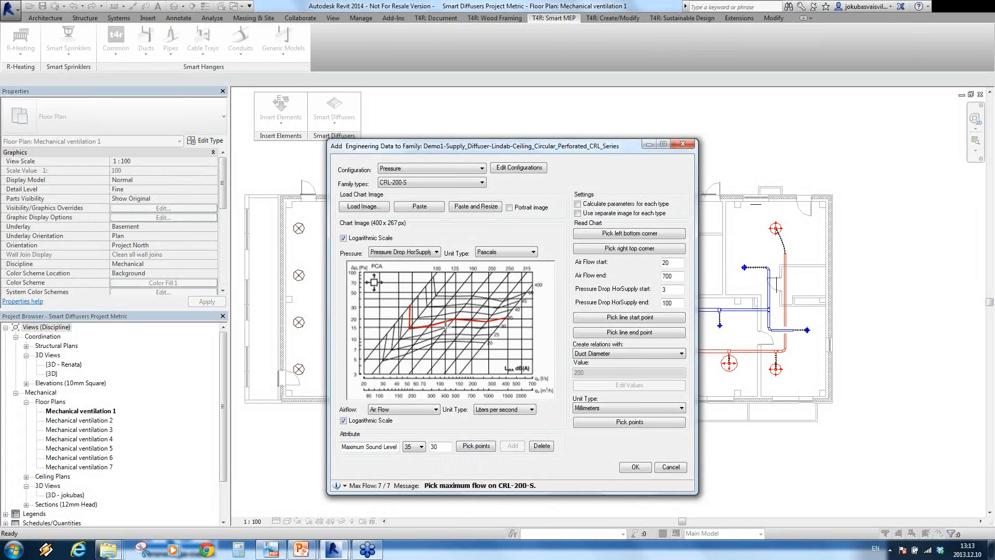
click(466, 327)
click(478, 328)
click(480, 327)
click(498, 326)
click(513, 446)
Step: Compare the picked maximum-flow curves for sound levels 30 and 35 on the chart
click(421, 446)
click(415, 462)
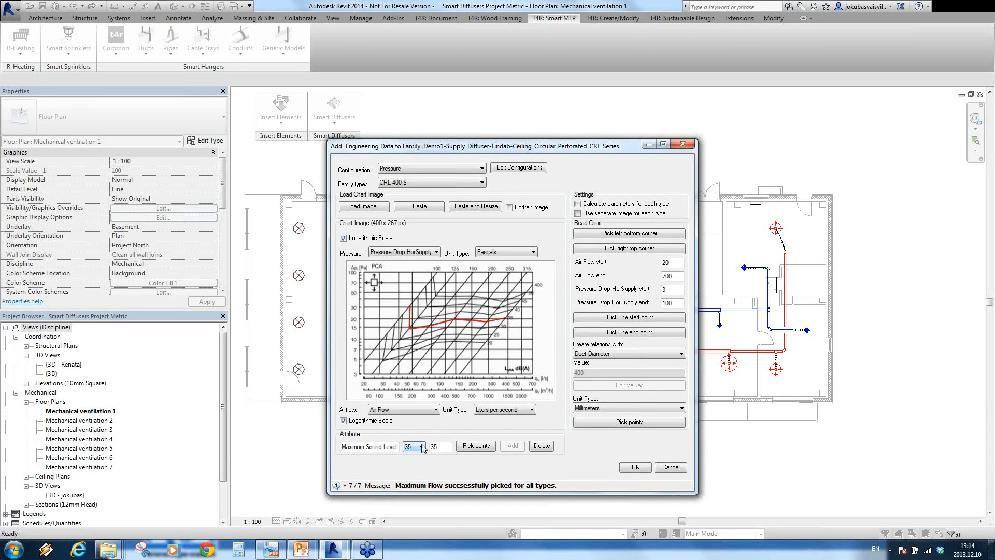
click(421, 448)
click(417, 456)
click(421, 448)
click(414, 463)
click(421, 448)
click(417, 456)
Step: Make Throw the active configuration and switch to the ceiling diffusers catalogue in PDF-XChange Viewer
click(482, 169)
click(392, 185)
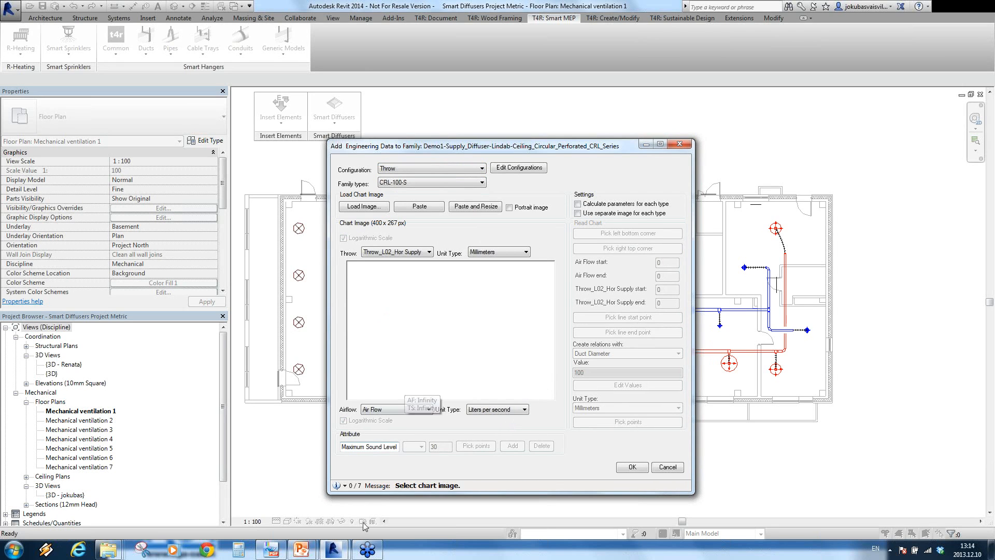
click(269, 551)
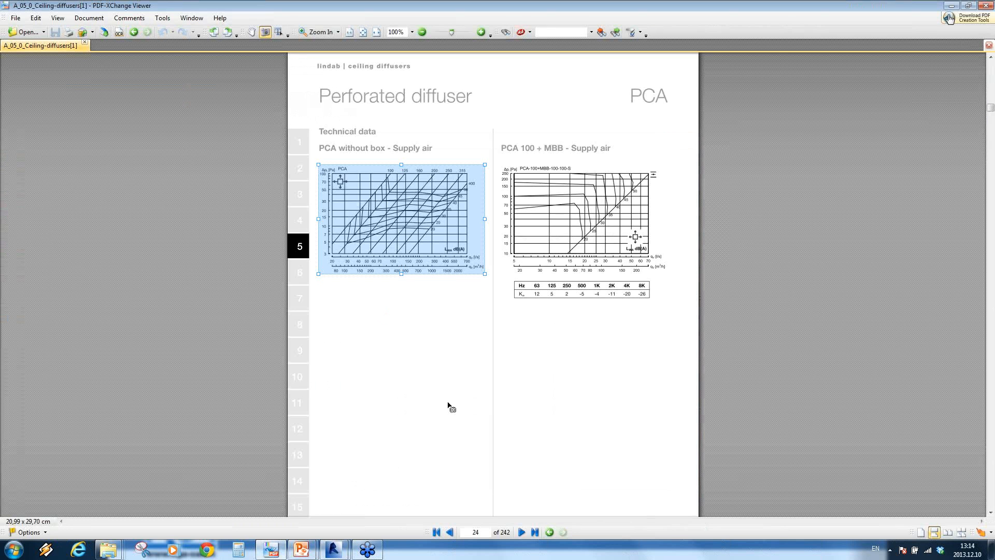
Step: Capture the PCA throw chart from the Perforated diffuser page and paste it, resized, as the Throw configuration's chart image in Revit
scroll(539, 356, up, 3)
scroll(538, 357, up, 7)
drag(502, 206, 668, 315)
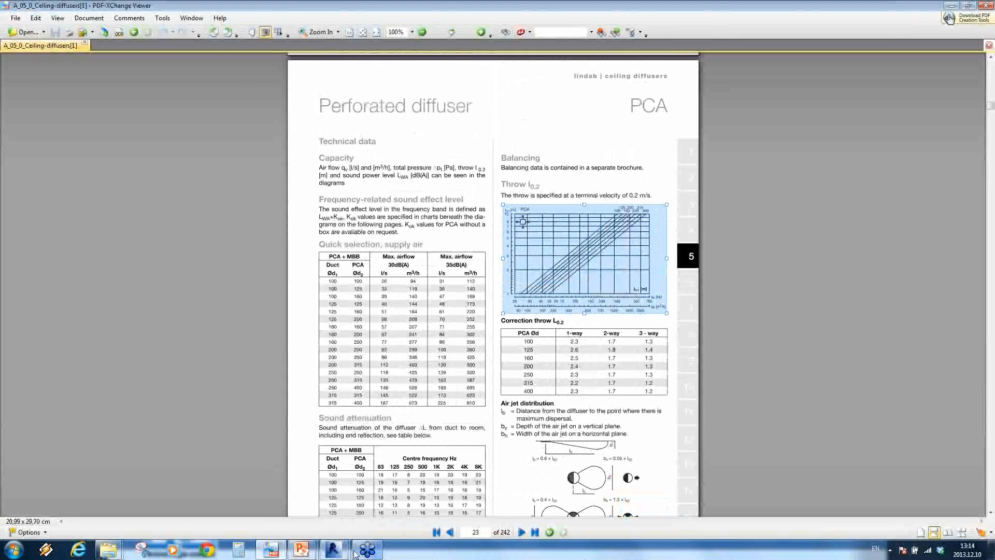
mouse_move(333, 549)
click(421, 492)
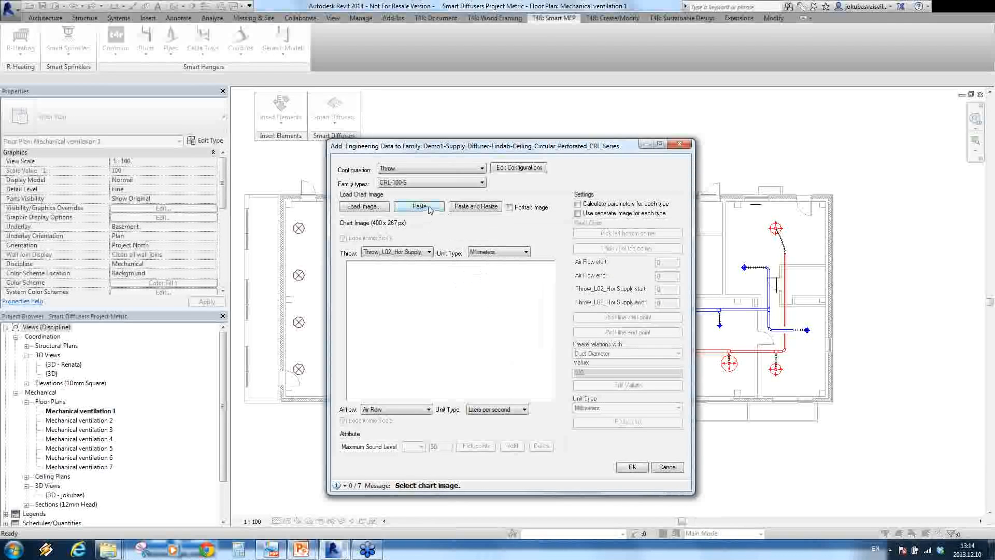
click(475, 207)
Step: Calibrate the throw chart by its bottom-left and top-right corners, with air flow from 20 to 700 and horizontal throw from 1 to 10
click(627, 233)
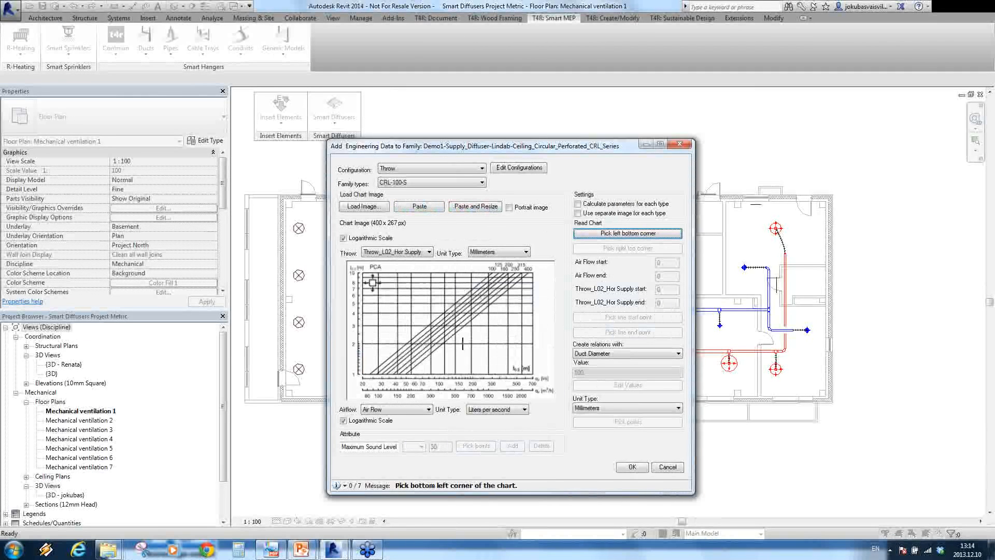
click(363, 373)
click(629, 248)
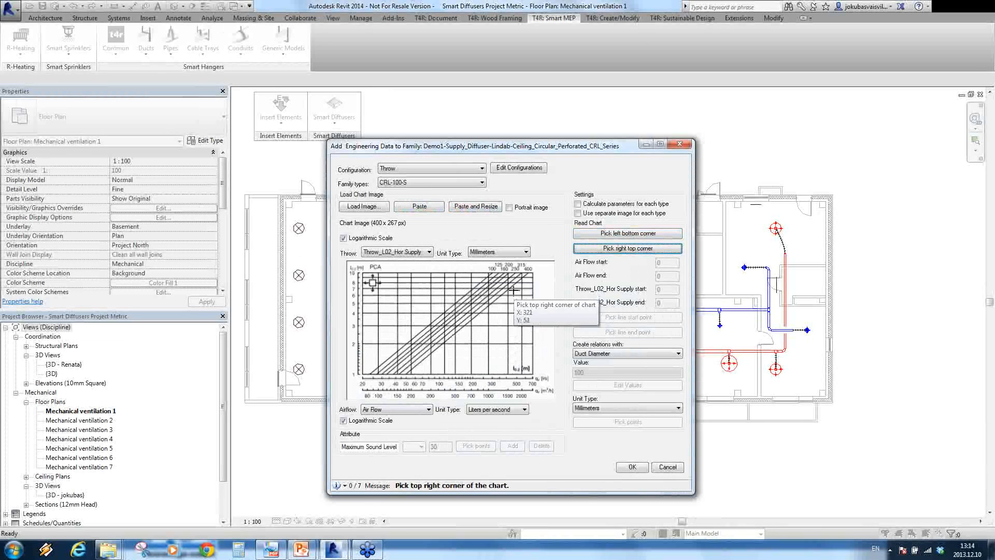
click(534, 270)
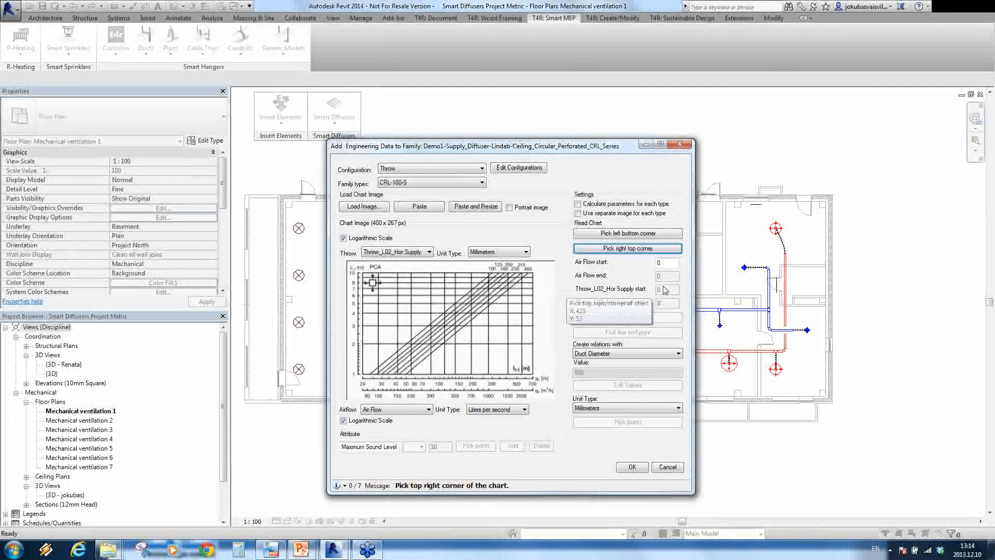
text(20)
key(Tab)
text(70)
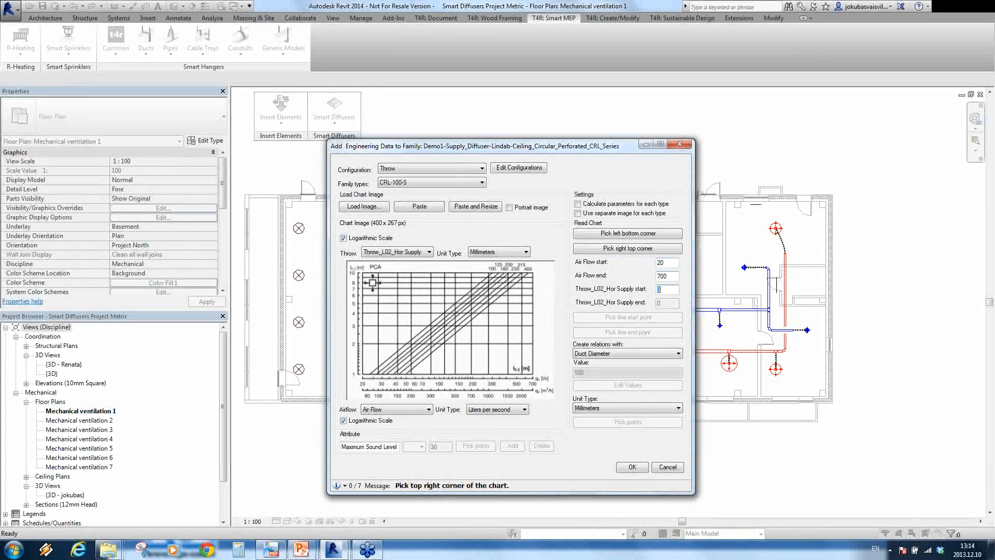
text(1)
key(Tab)
text(10)
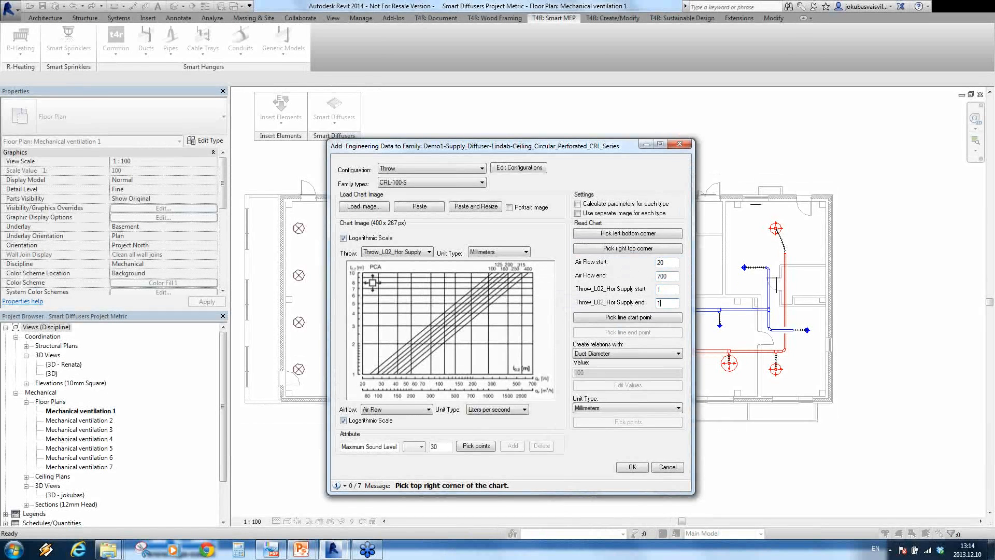
Step: Pick the start and end points of the CRL-100-S line on the throw chart
click(627, 317)
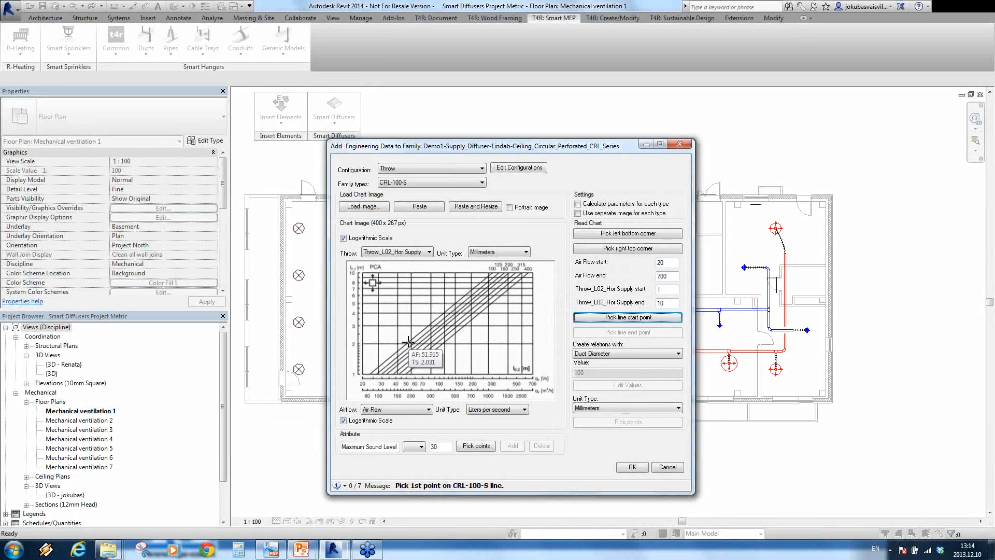
click(409, 346)
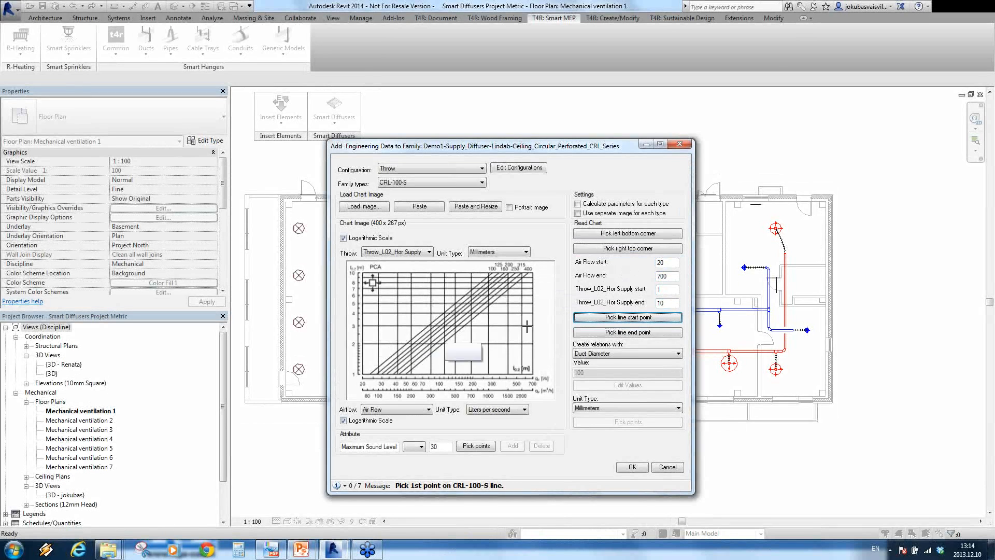
click(465, 300)
Step: Pick a point on the throw line of each remaining family type up to CRL-400-S and write the data to the family
click(649, 424)
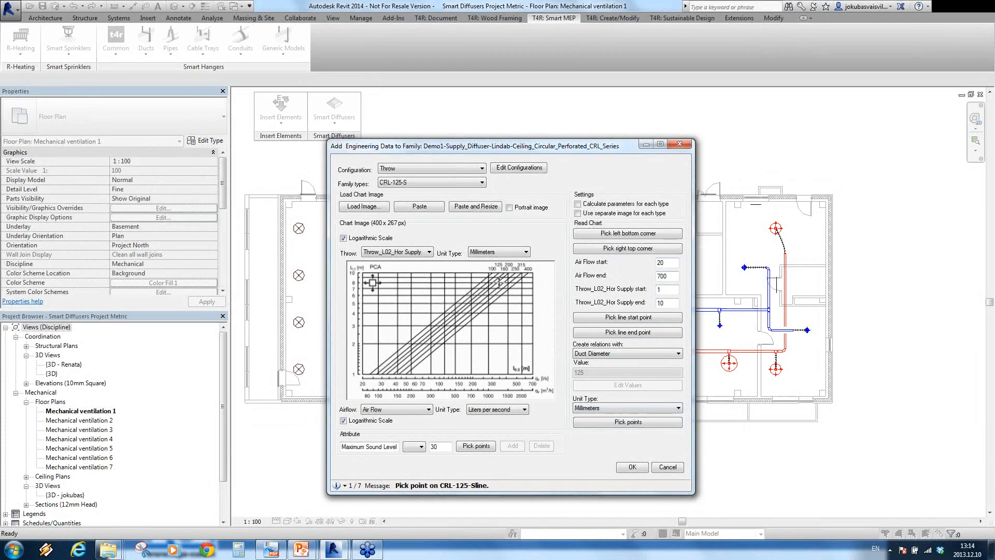
click(496, 274)
click(503, 275)
click(514, 273)
click(521, 274)
click(527, 275)
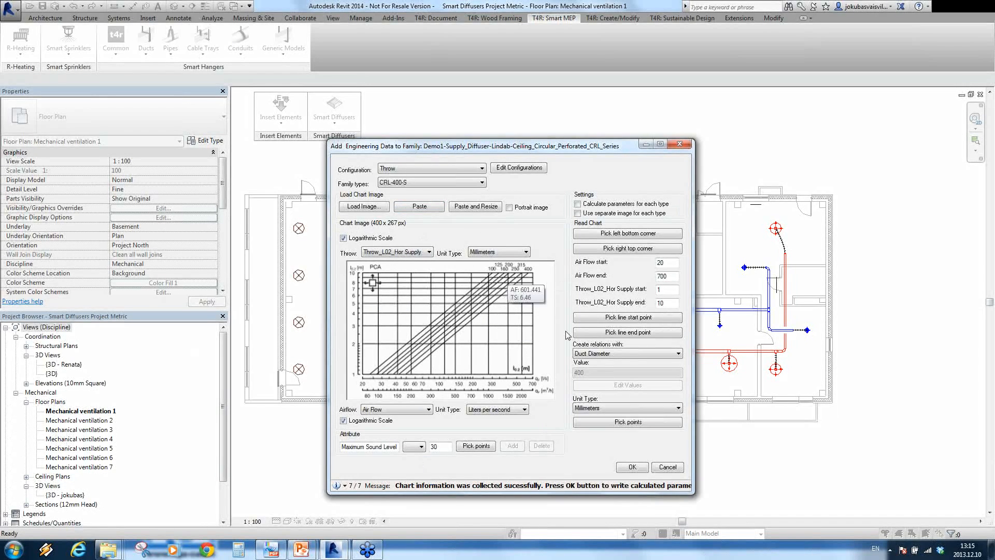
click(633, 467)
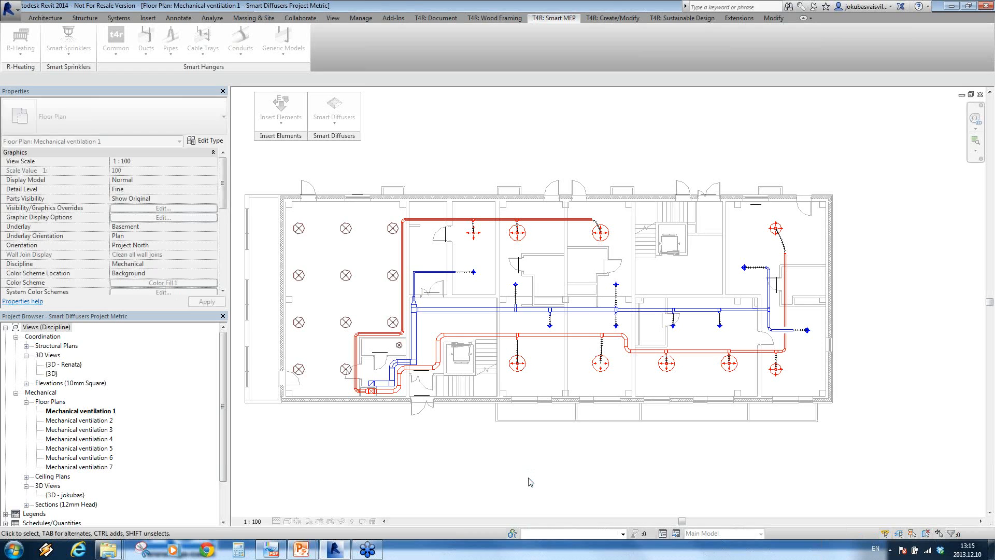
Step: Inspect the flow, pressure drop and throw properties of the upper-left diffuser in the grid
click(300, 229)
drag(224, 192, 225, 217)
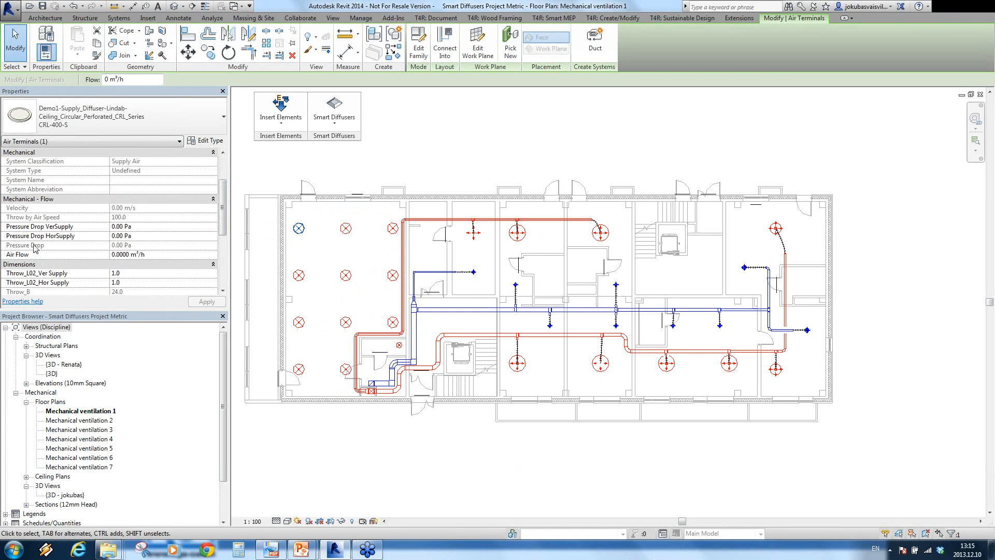
drag(224, 217, 224, 202)
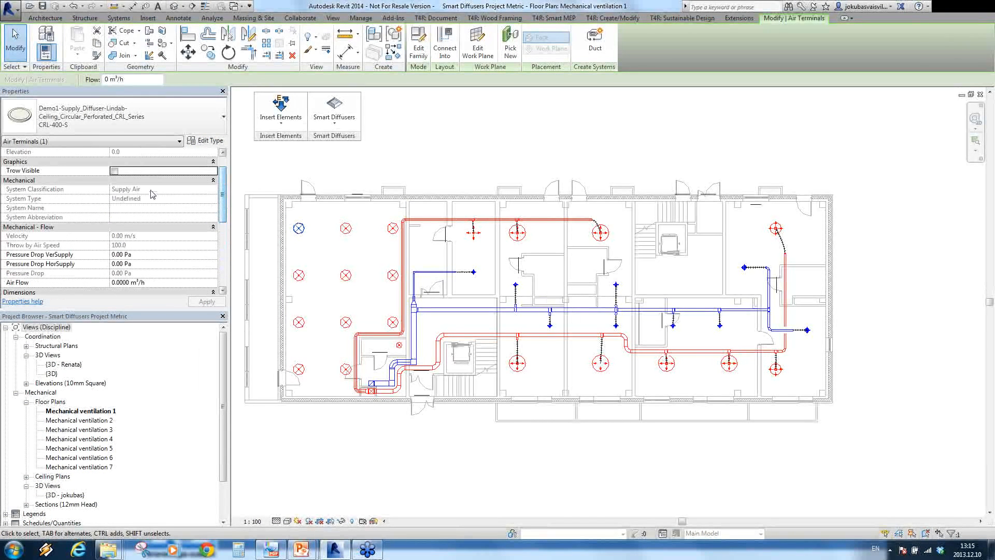
click(326, 174)
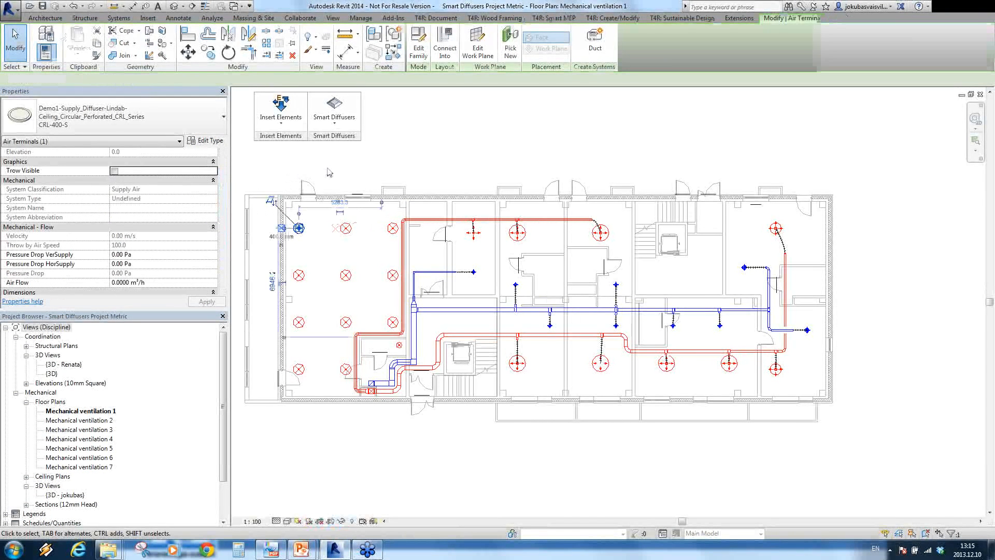
Step: Select all instances of the diffuser type visible in the view and review their shared properties
right_click(299, 228)
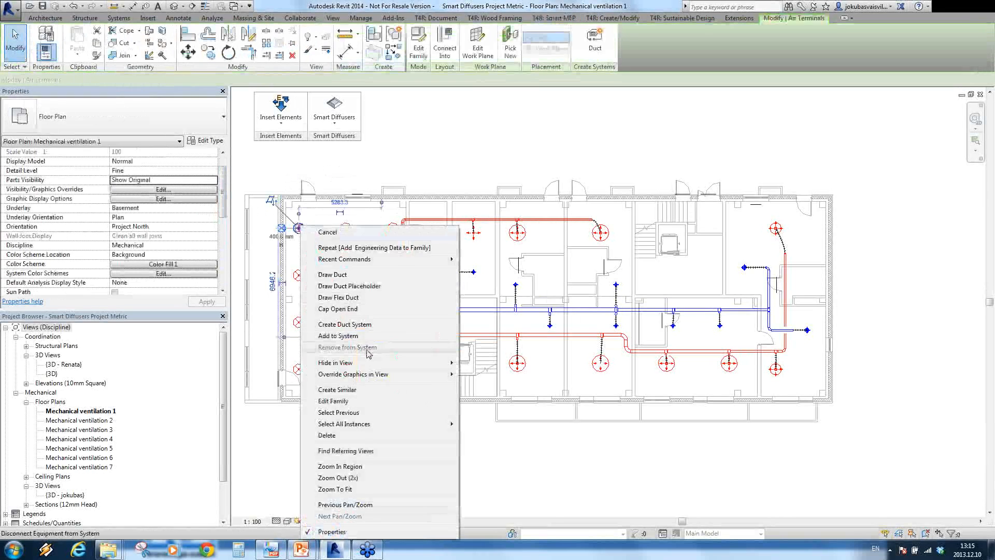
mouse_move(369, 424)
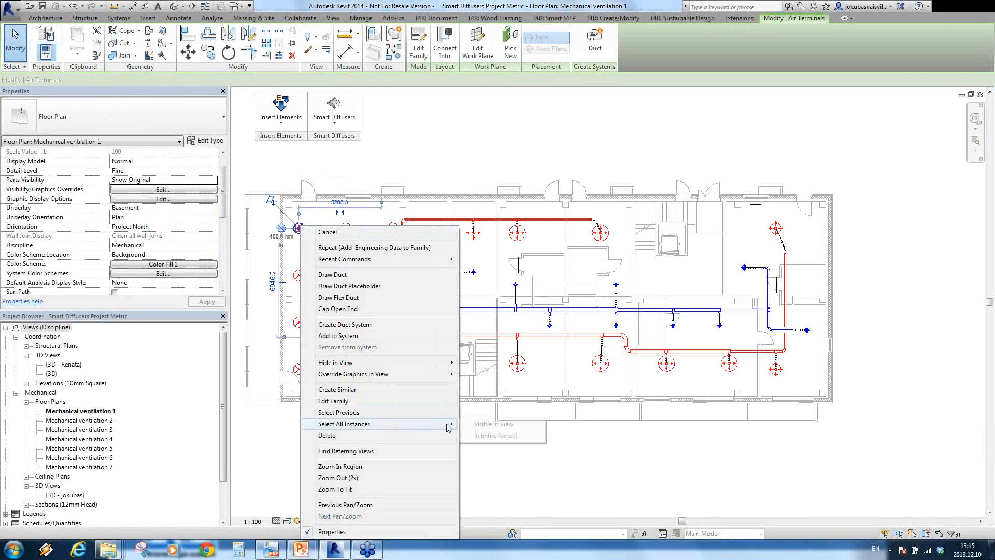
click(487, 424)
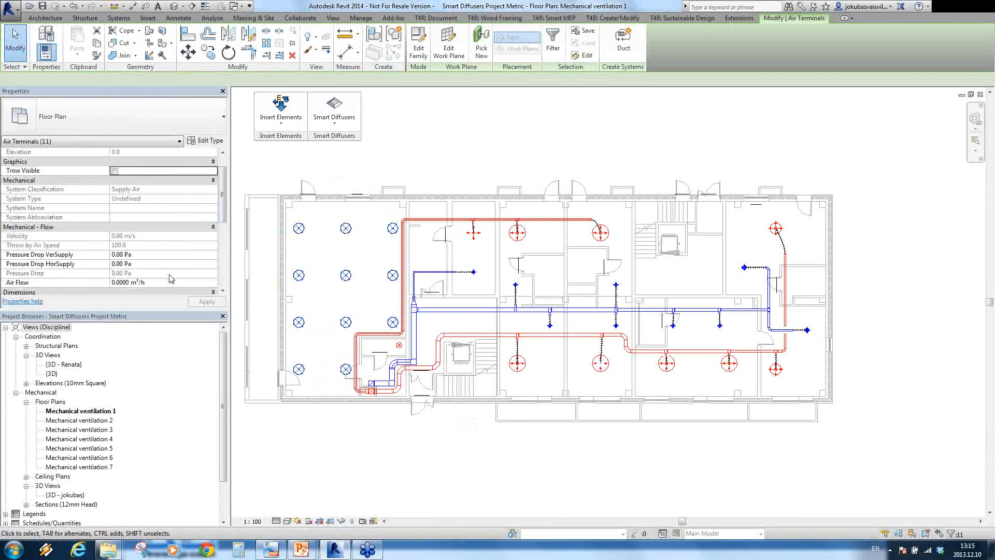
click(347, 177)
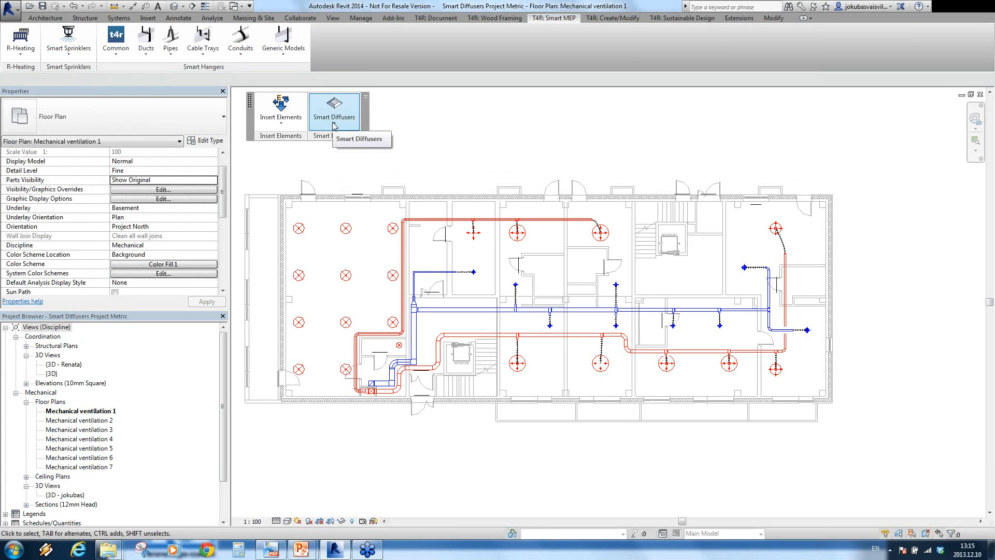
Step: Start Find Optimal Diffuser Type for Space in VG on the diffuser grid with a Maximum Sound Level of 30
click(351, 131)
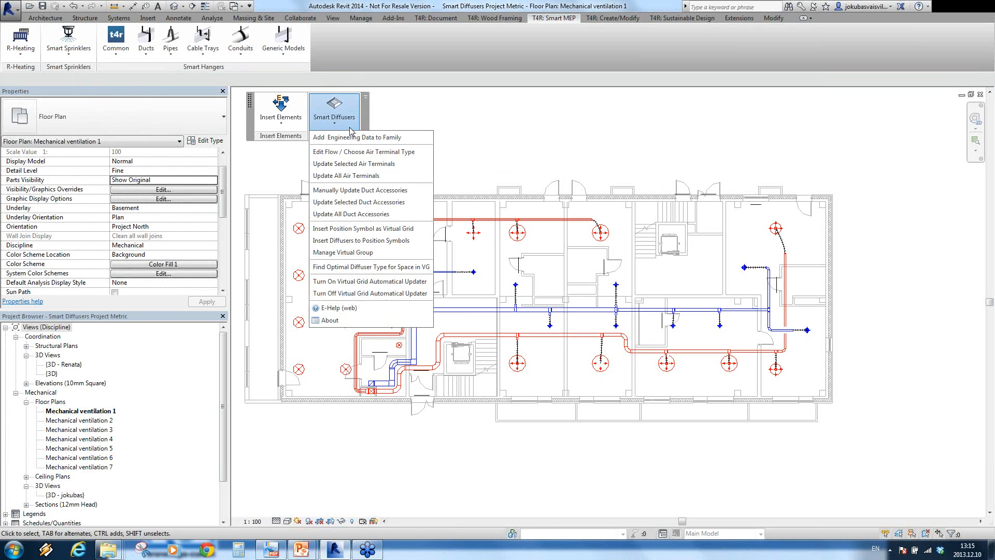
click(335, 268)
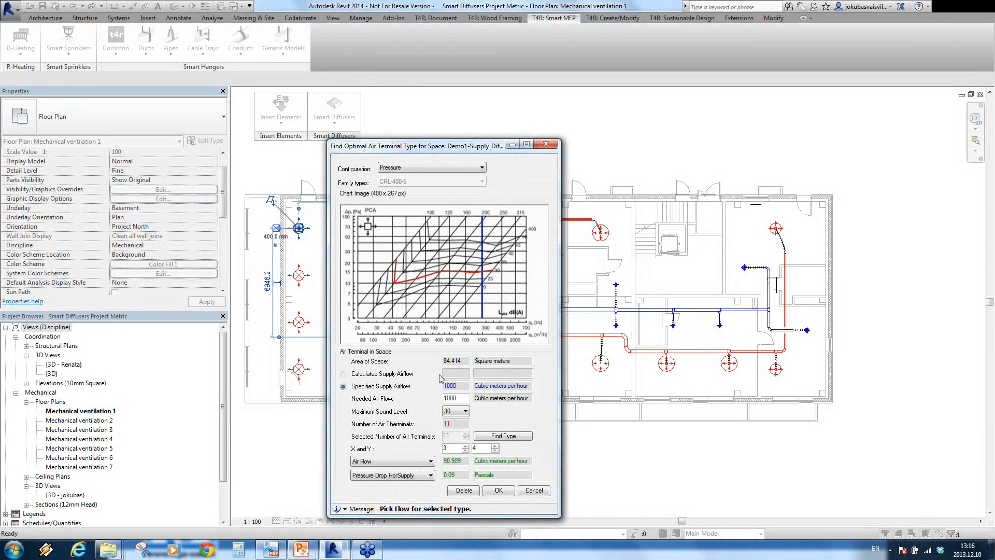
drag(531, 361, 471, 361)
click(466, 411)
click(455, 426)
click(466, 411)
click(457, 420)
drag(435, 149, 571, 110)
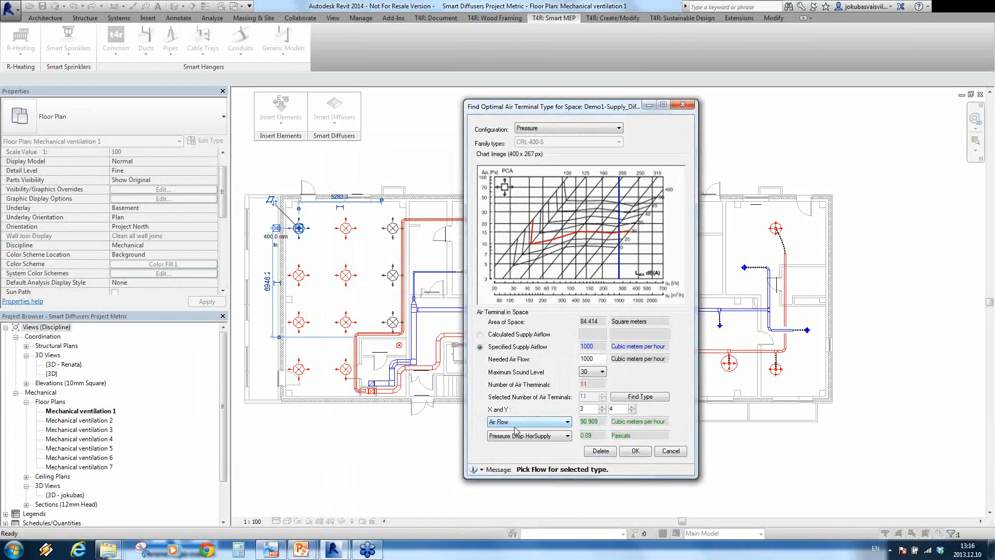
Step: Reduce the virtual grid to 2 by 3 diffusers and find the family type that suits it
double_click(600, 422)
double_click(600, 437)
click(602, 412)
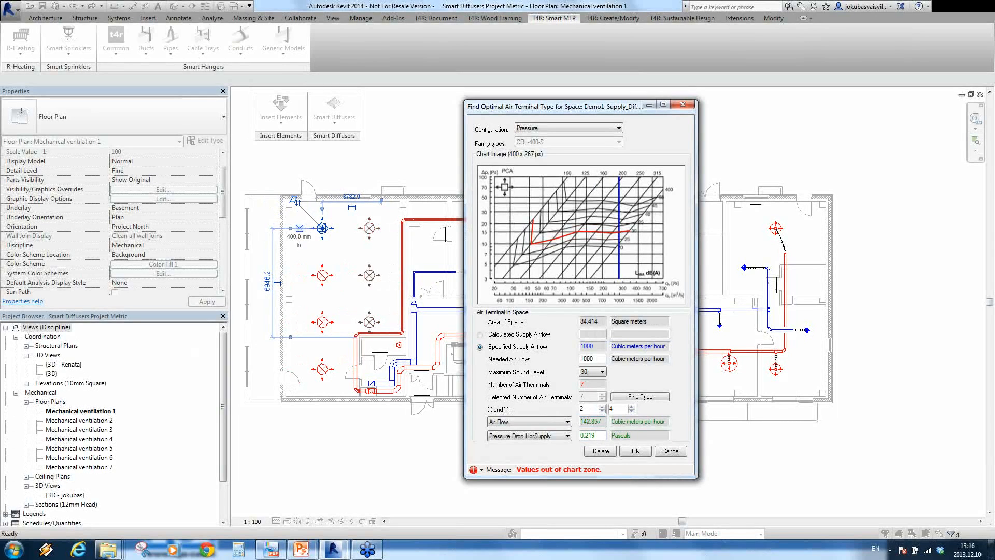
click(631, 407)
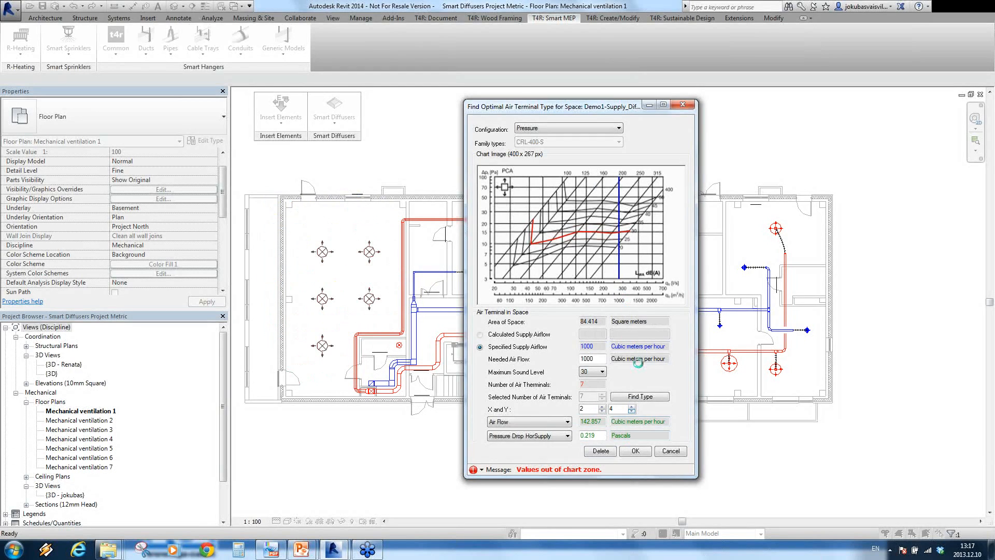
click(641, 397)
click(640, 396)
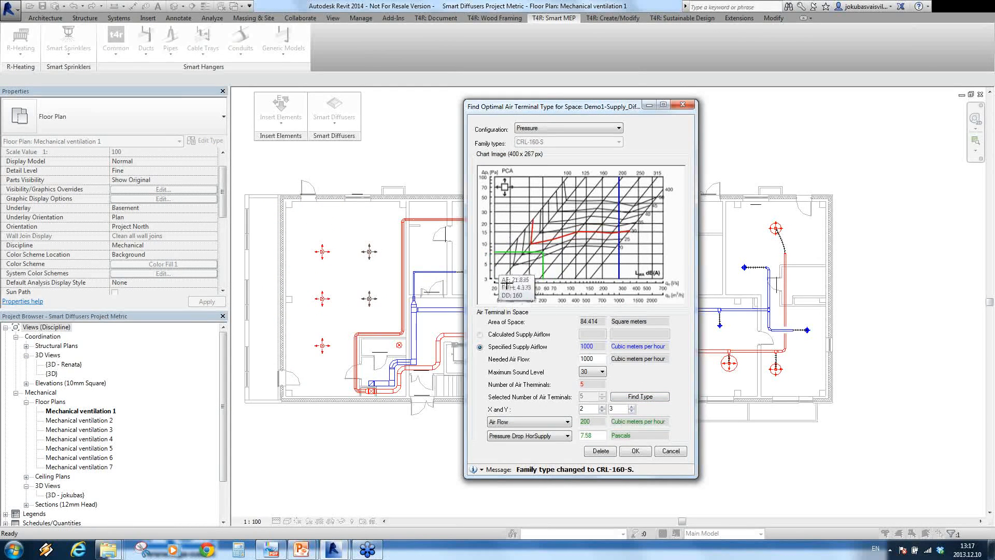
Step: Check the operating point on the Throw configuration's chart and return to the Pressure configuration
click(618, 128)
click(537, 149)
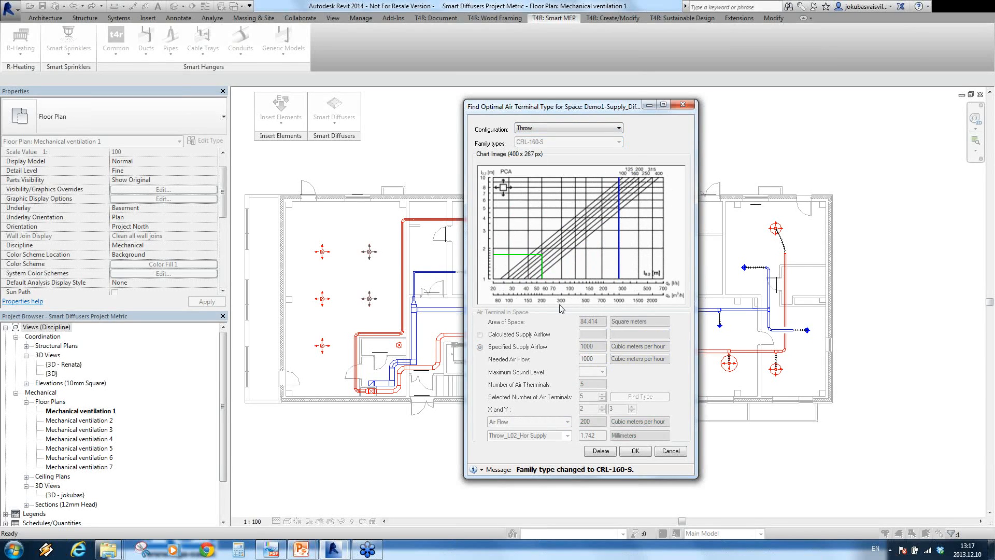
click(610, 128)
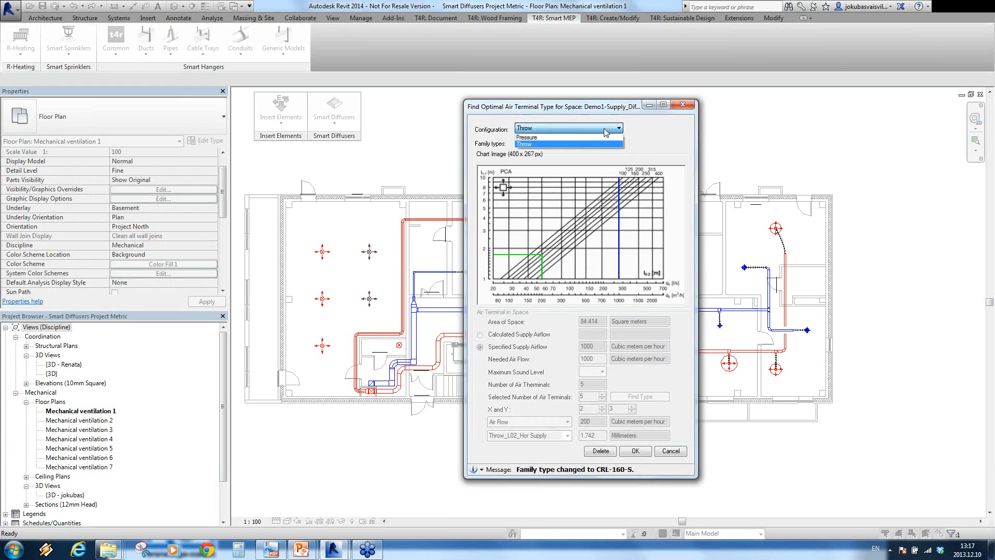
click(544, 139)
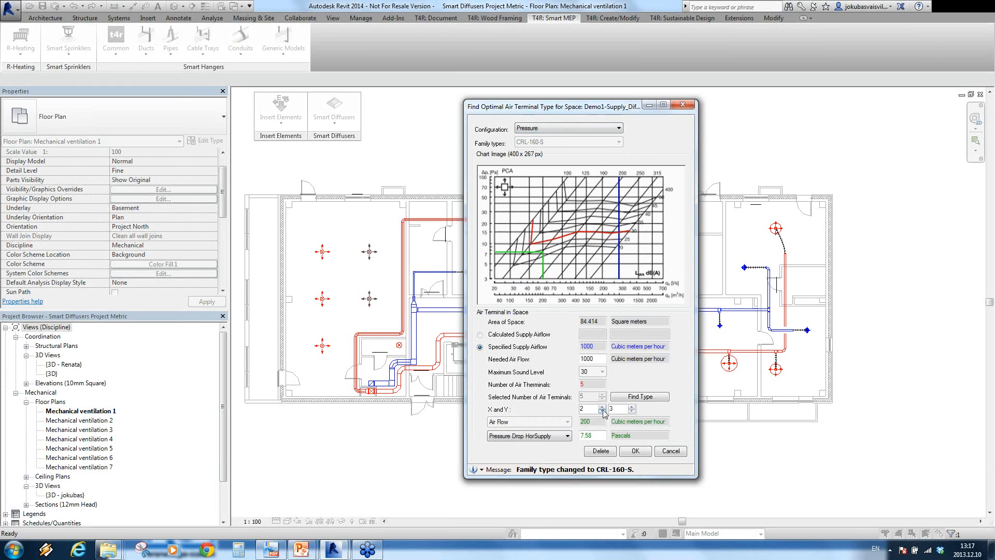
Step: Reduce the virtual grid to 2 by 1 diffusers, find the suitable family type, and apply the result to the space
click(631, 411)
click(632, 411)
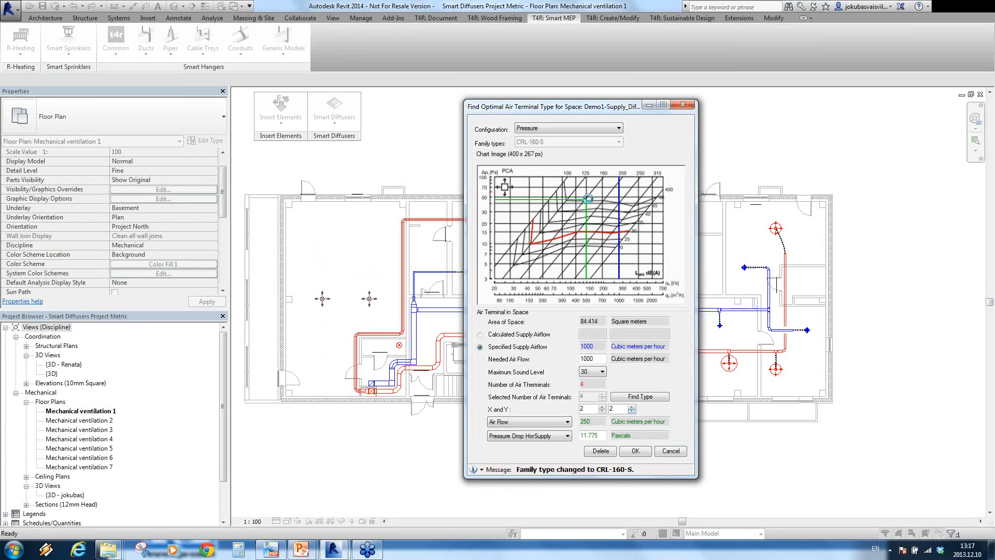
mouse_move(530, 222)
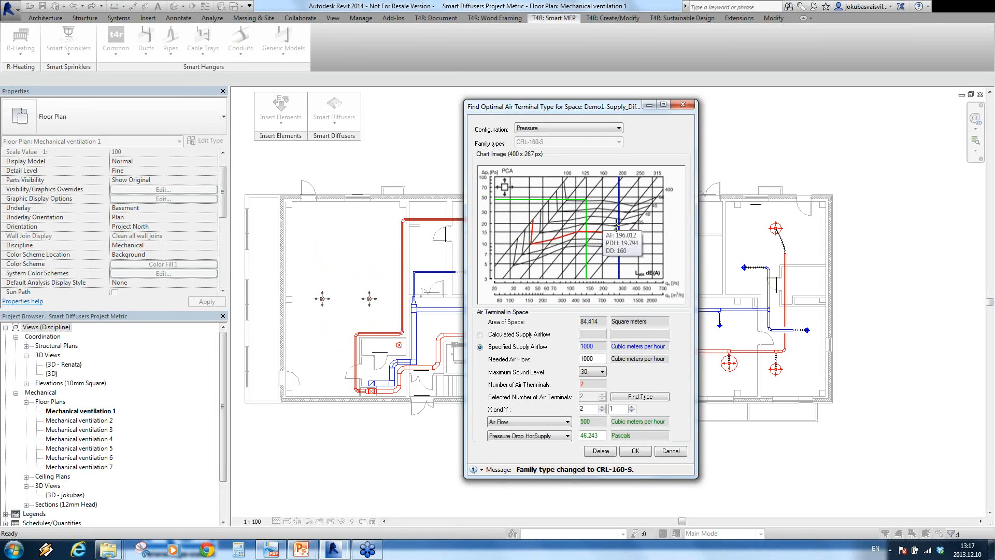
click(643, 396)
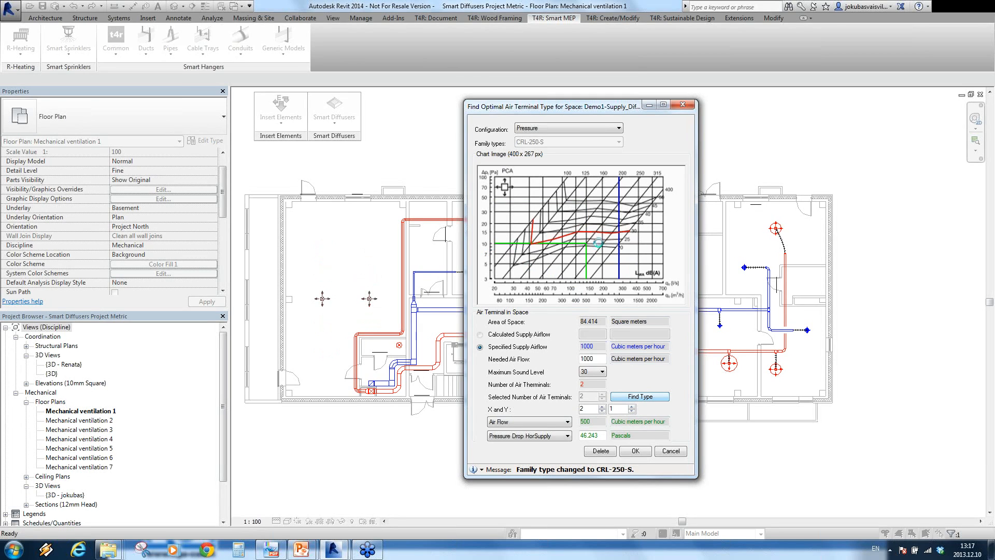
mouse_move(517, 234)
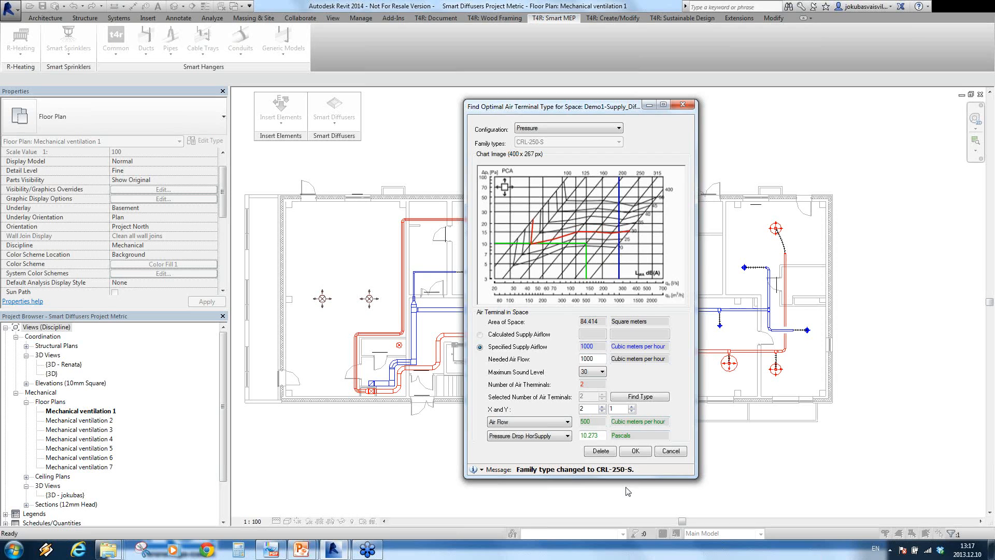
click(636, 451)
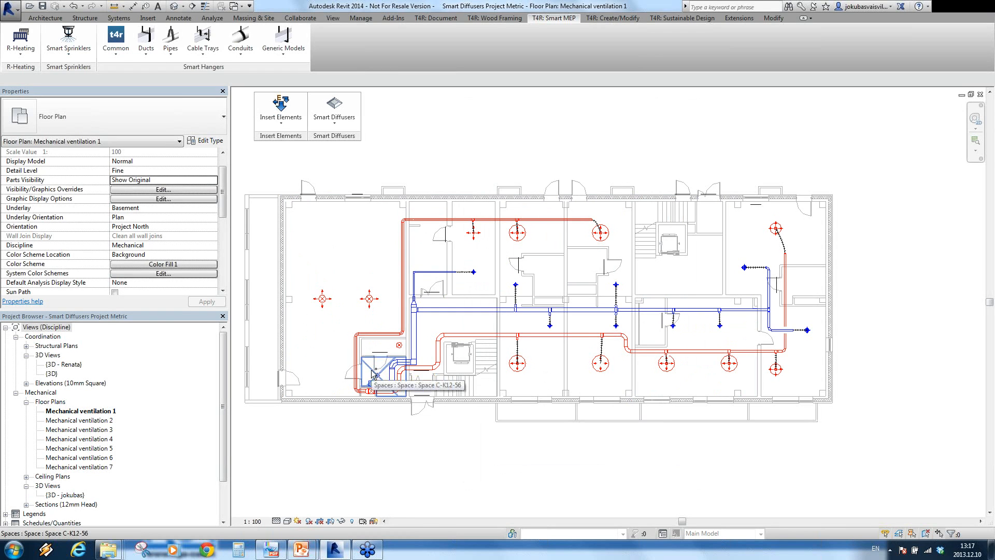
Step: In the Smart_Diffusers_Metric_2014 3D view, open the LRCA-200-1000 duct silencer's engineering data and examine its pressure drop chart
key(ctrl+Tab)
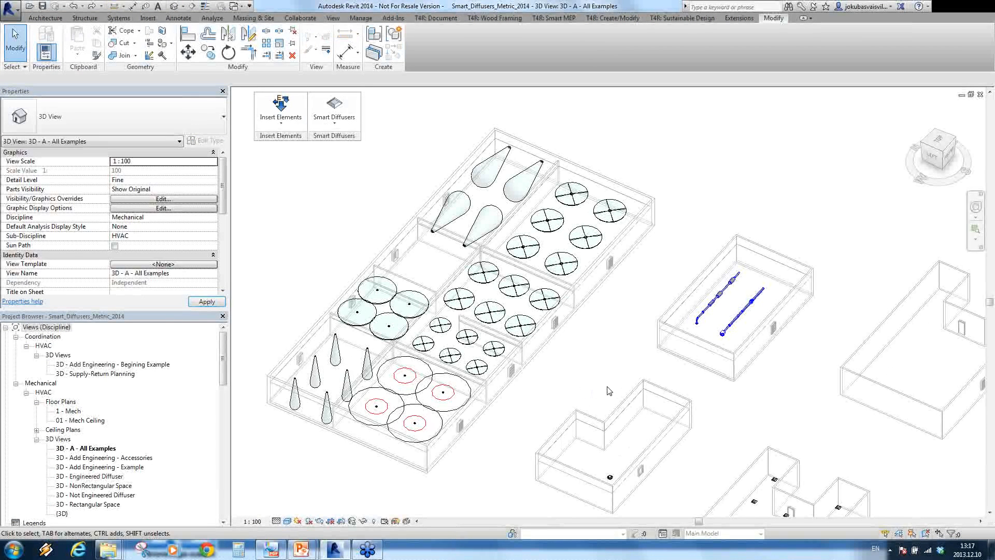
scroll(674, 362, up, 5)
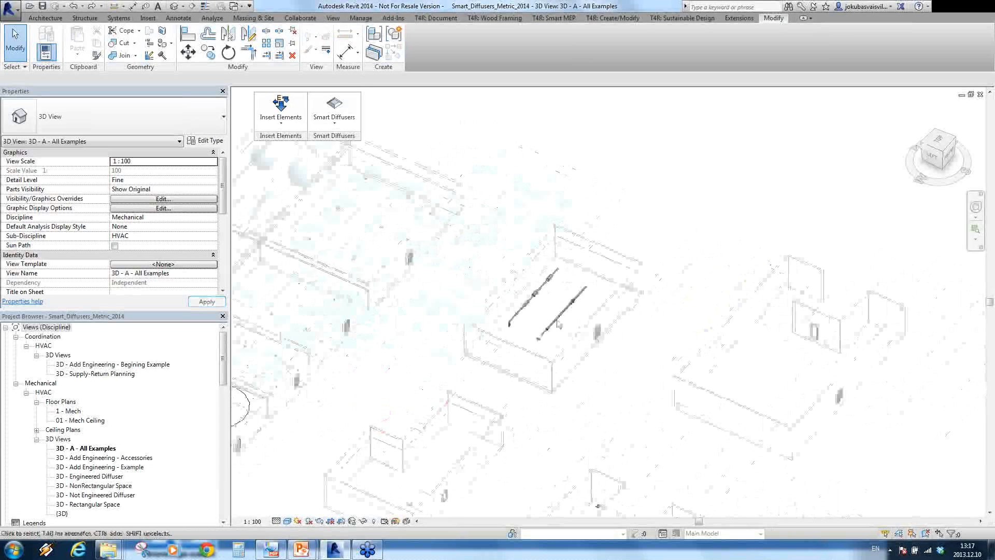
scroll(599, 329, up, 4)
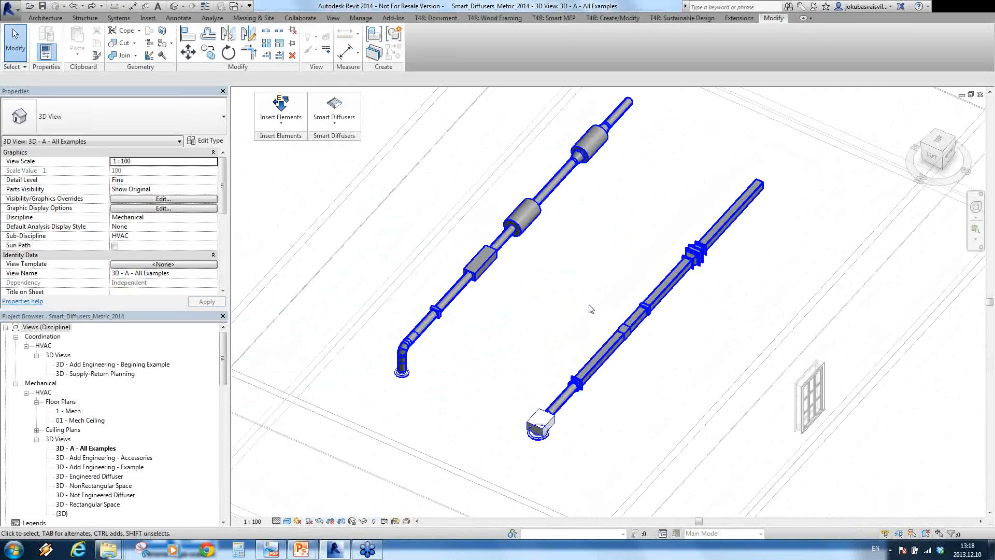
click(486, 266)
click(334, 110)
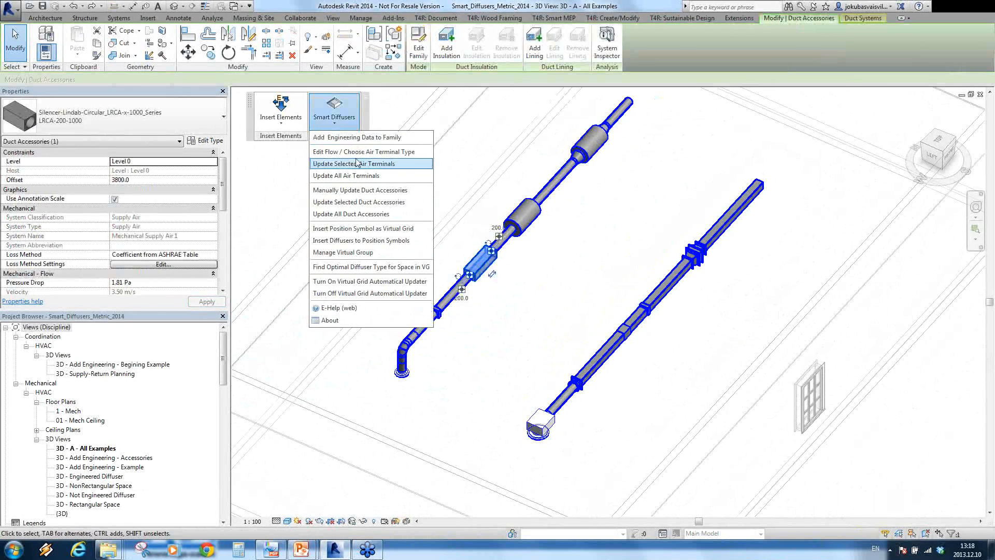
click(357, 139)
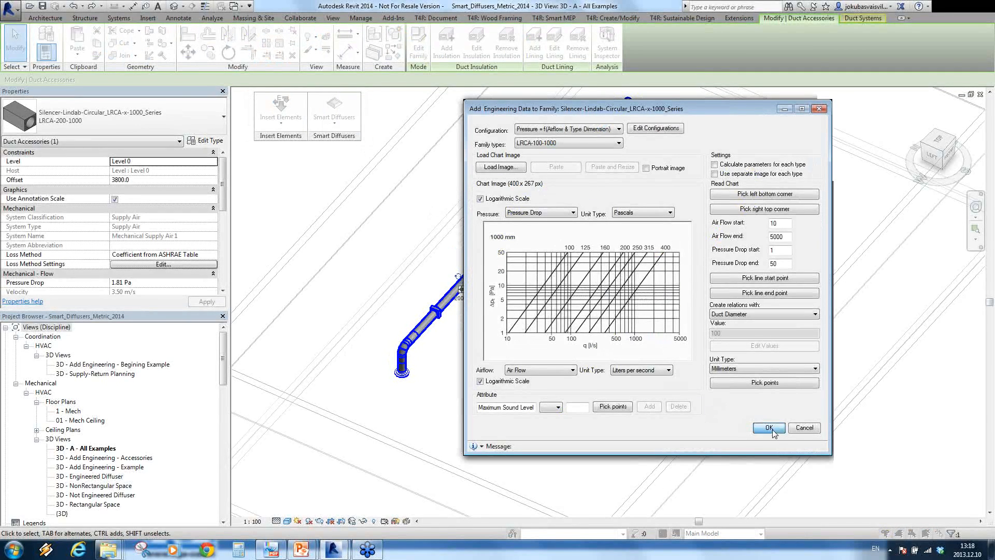
key(Return)
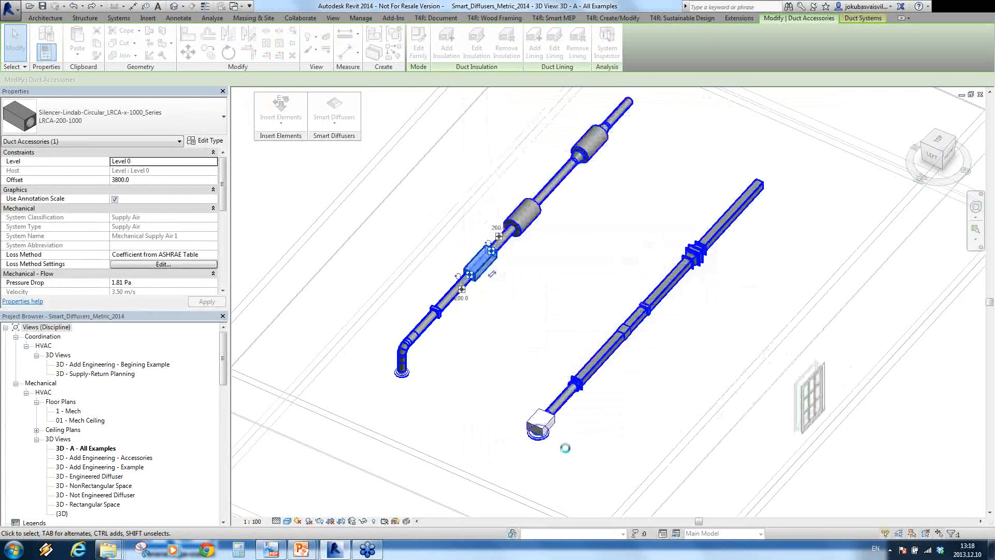
Step: Open the engineering data of the LCA+MBB ceiling supply diffuser, and switch to the Smart Diffusers slide in the PowerPoint slide show
click(550, 426)
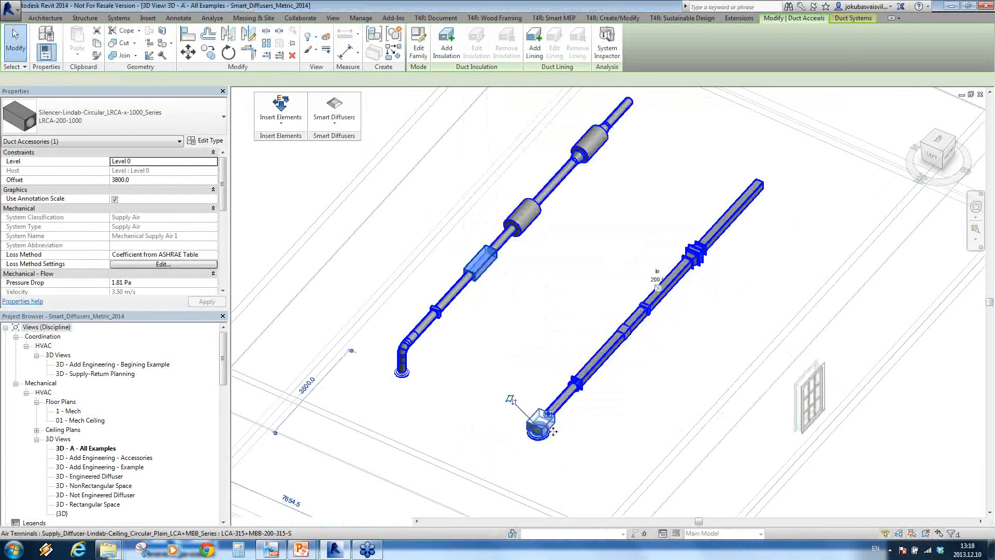
click(337, 131)
click(351, 136)
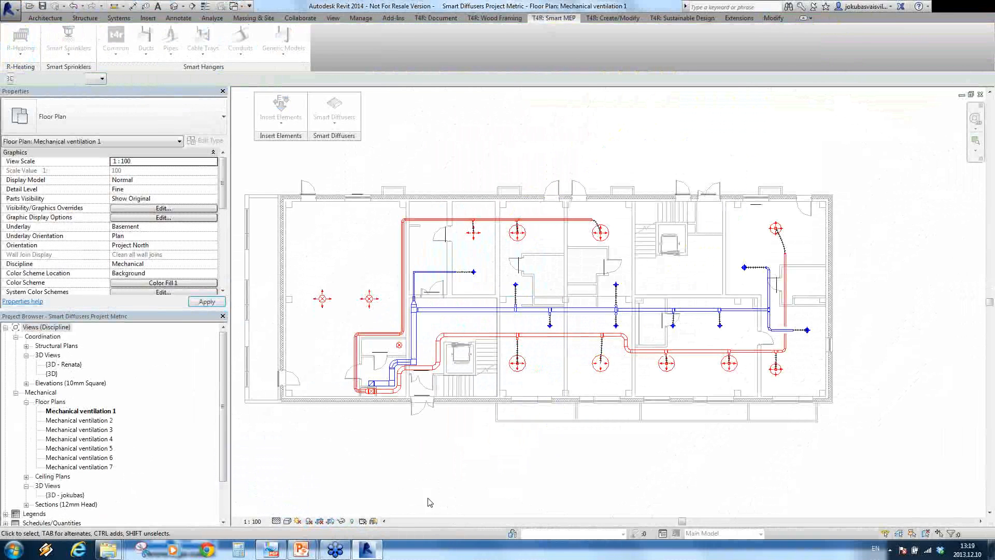
mouse_move(301, 550)
click(399, 461)
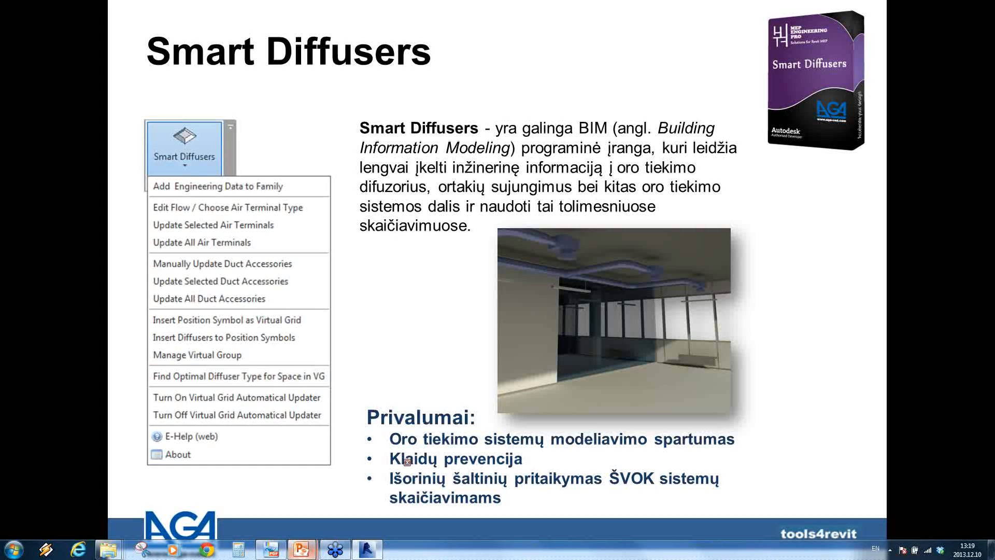
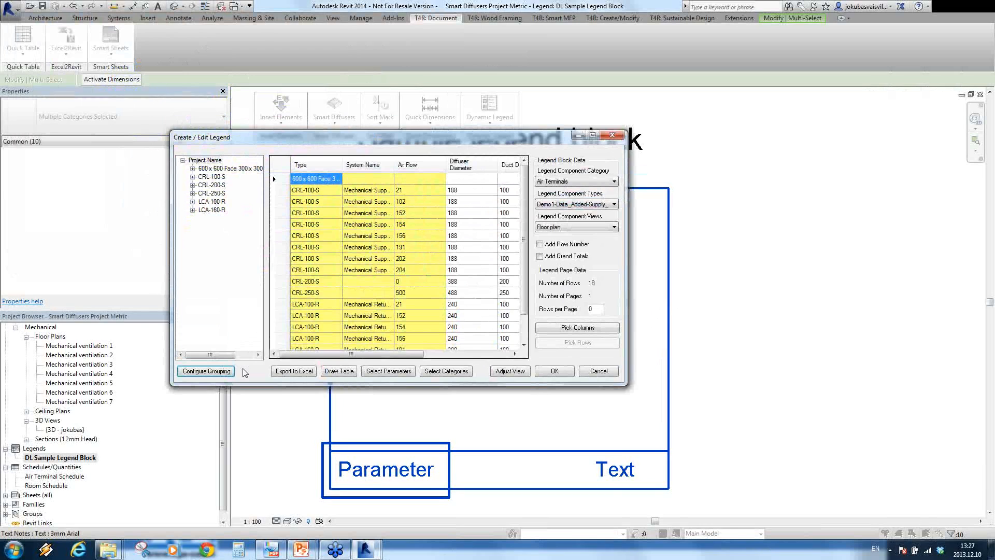
Step: Switch the legend's grouping by Air Flow, System Name and Type off and back on, keeping all three groupings
scroll(404, 269, down, 1)
scroll(404, 270, up, 1)
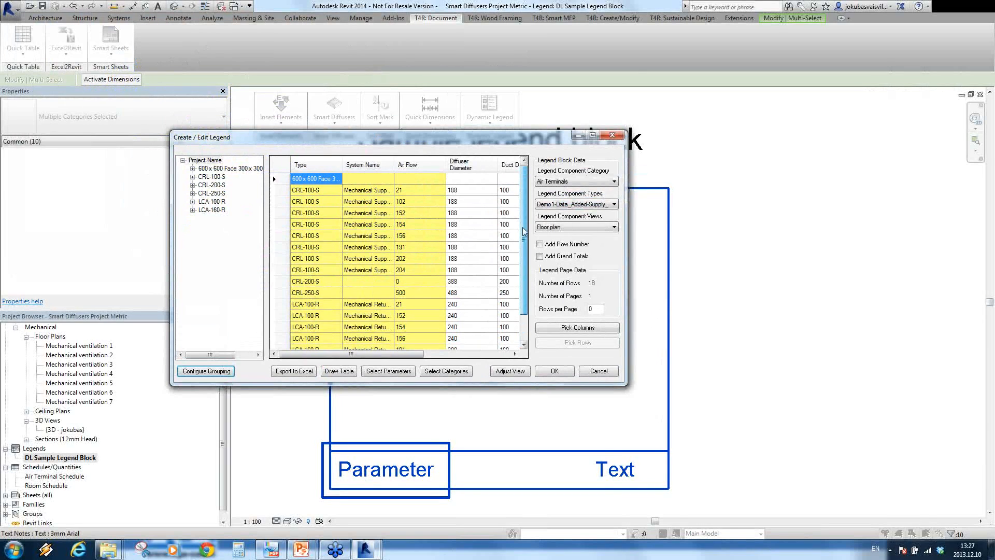
mouse_move(411, 355)
mouse_down()
mouse_move(498, 356)
mouse_move(400, 357)
mouse_up()
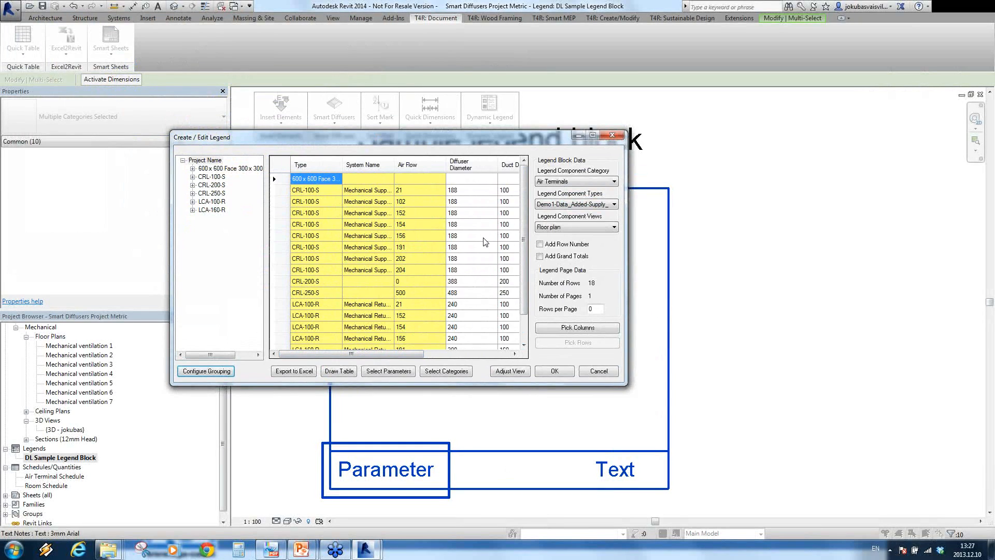
click(228, 372)
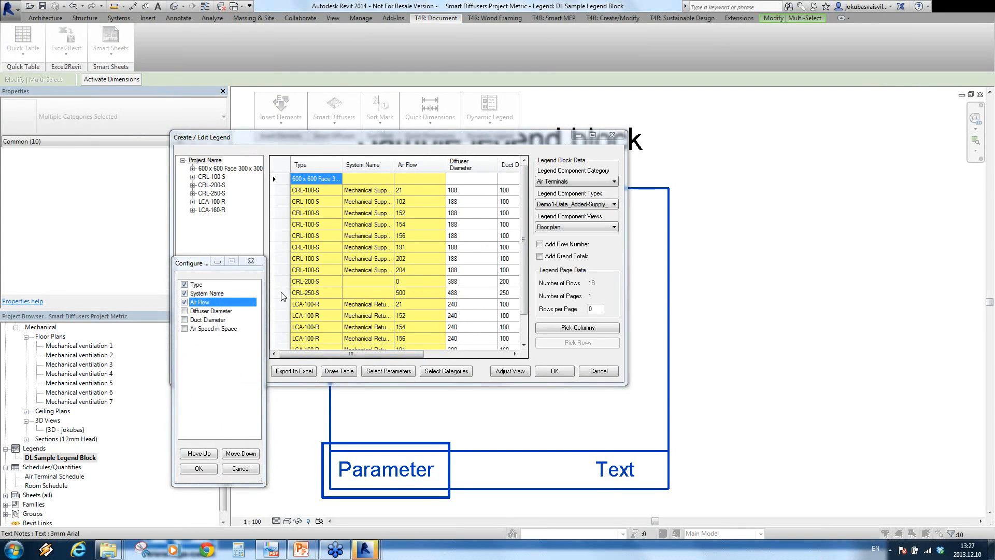
click(185, 302)
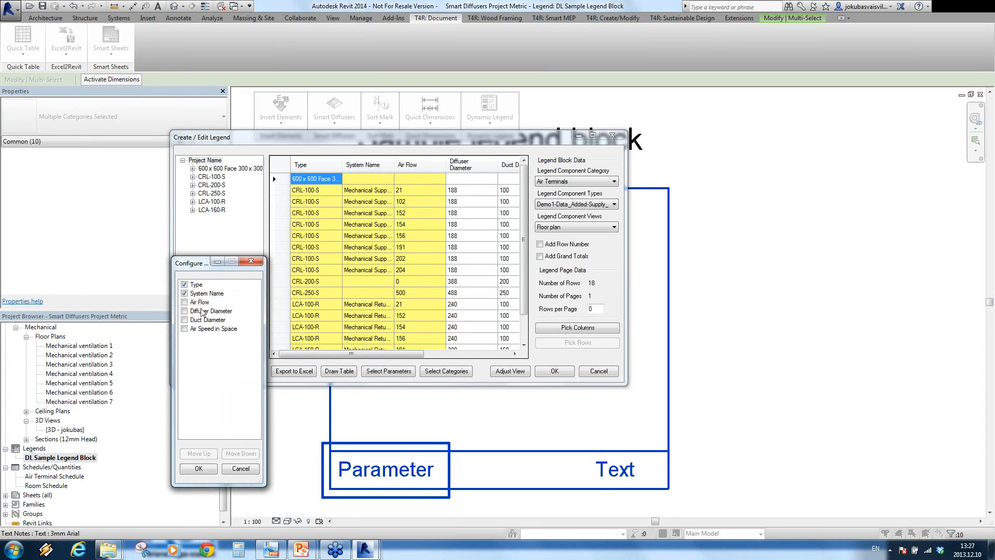
click(185, 302)
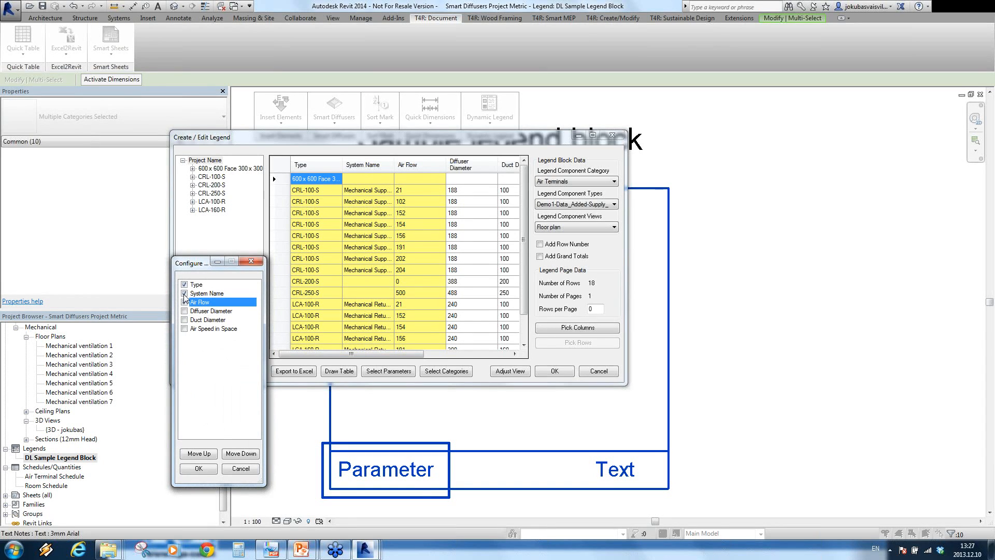
click(184, 293)
click(185, 293)
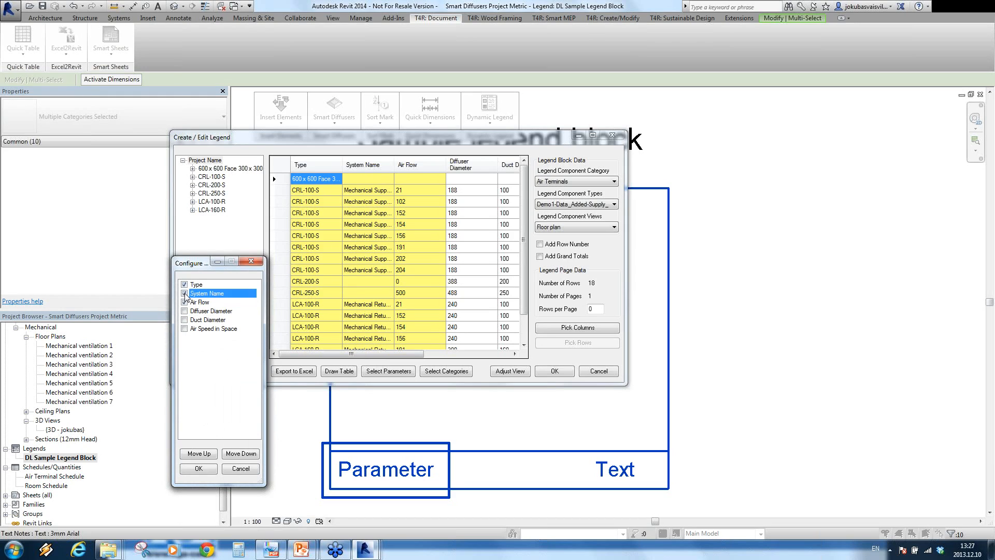
click(184, 284)
click(184, 284)
click(199, 469)
Step: Examine the available and selected legend parameters with their Total, Hide and Page options, and keep the current selection
click(395, 372)
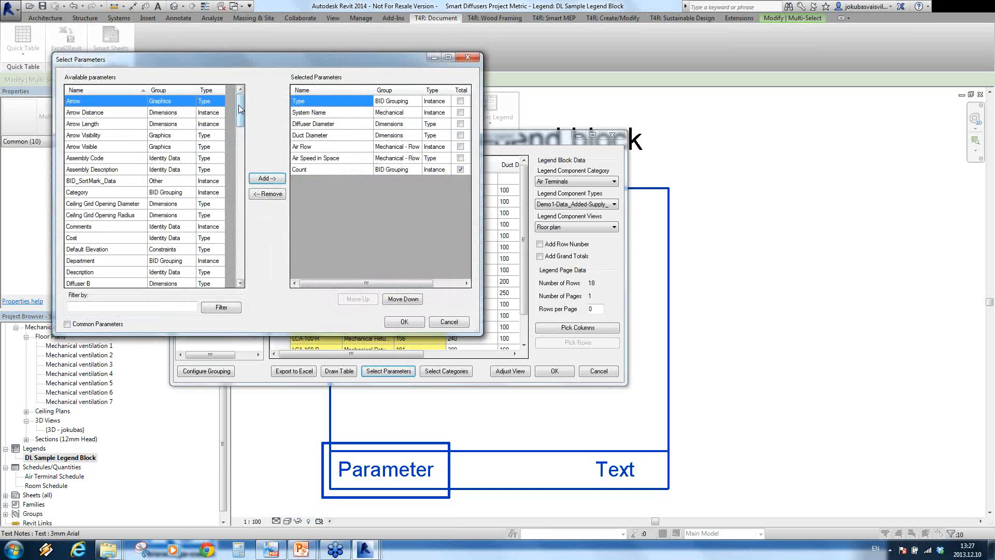
mouse_move(241, 110)
mouse_down()
mouse_move(239, 248)
mouse_move(235, 159)
mouse_move(236, 220)
mouse_move(243, 120)
mouse_up()
drag(369, 283, 396, 282)
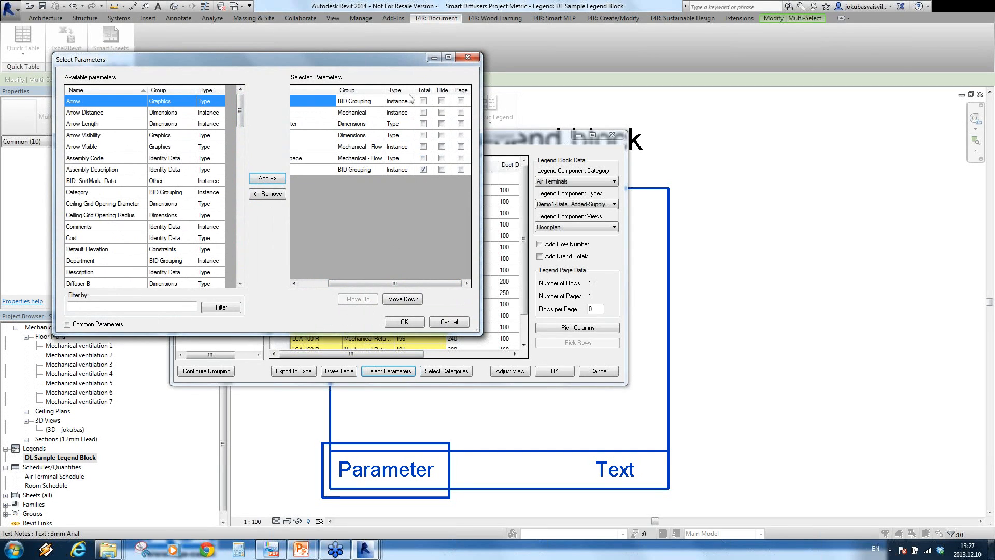
drag(402, 284, 373, 284)
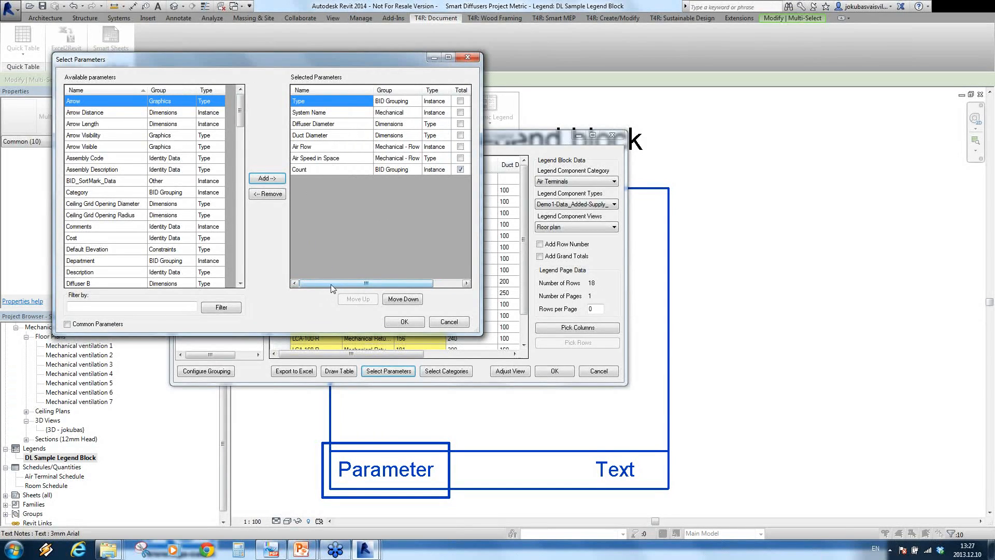
drag(332, 289, 309, 284)
drag(362, 284, 392, 283)
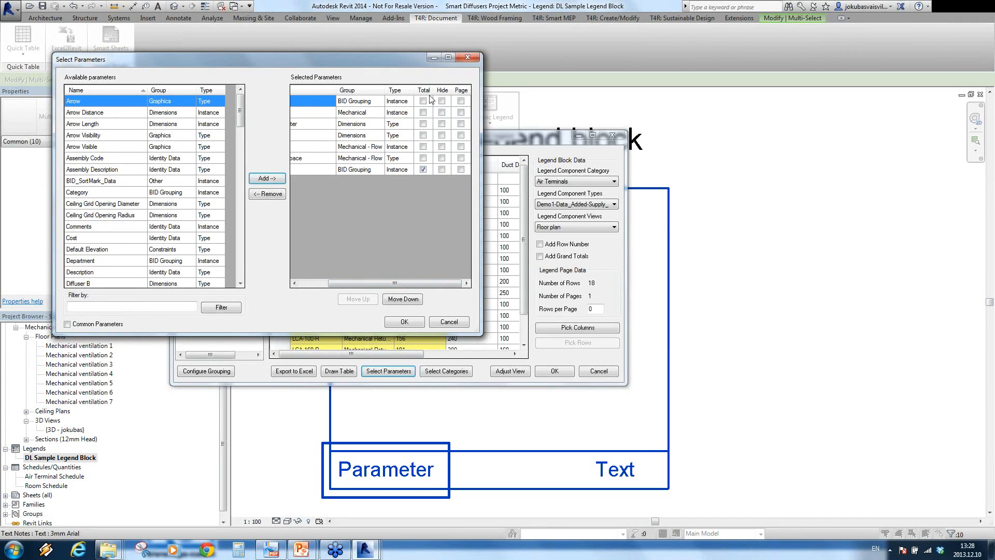
drag(393, 284, 364, 284)
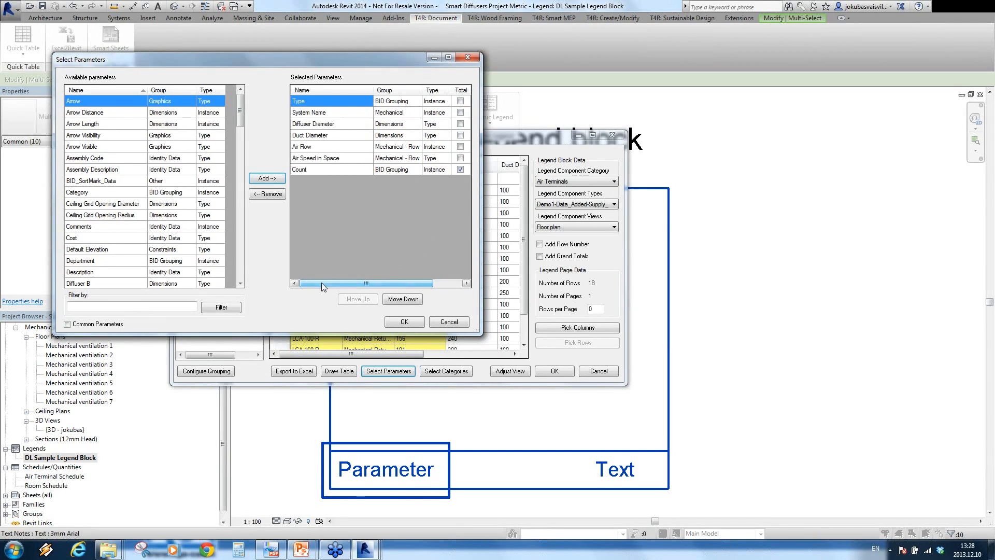
click(404, 322)
Step: Pick the sample block's Parameter and Text row as the legend column pattern, and the whole sample block as the row pattern
click(568, 328)
drag(706, 505, 316, 477)
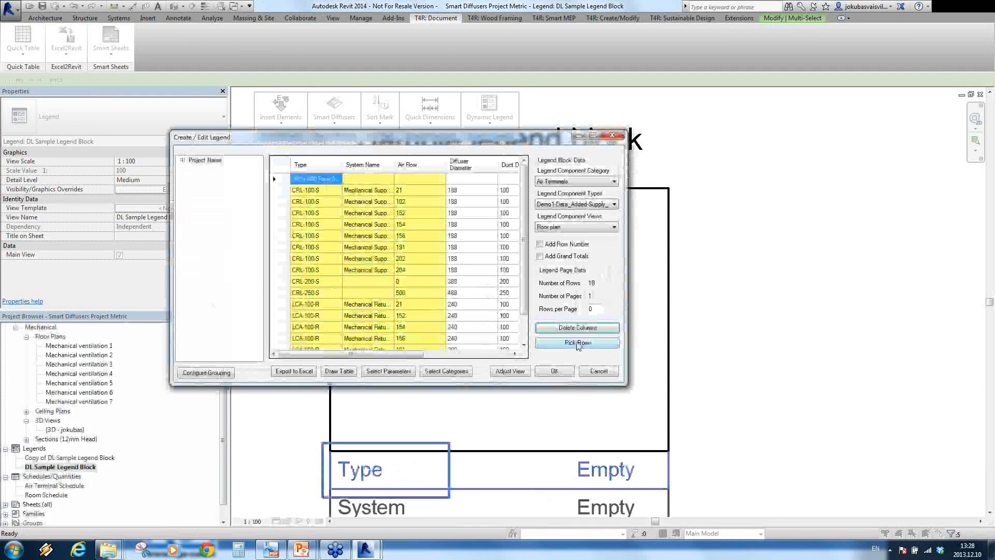
click(578, 343)
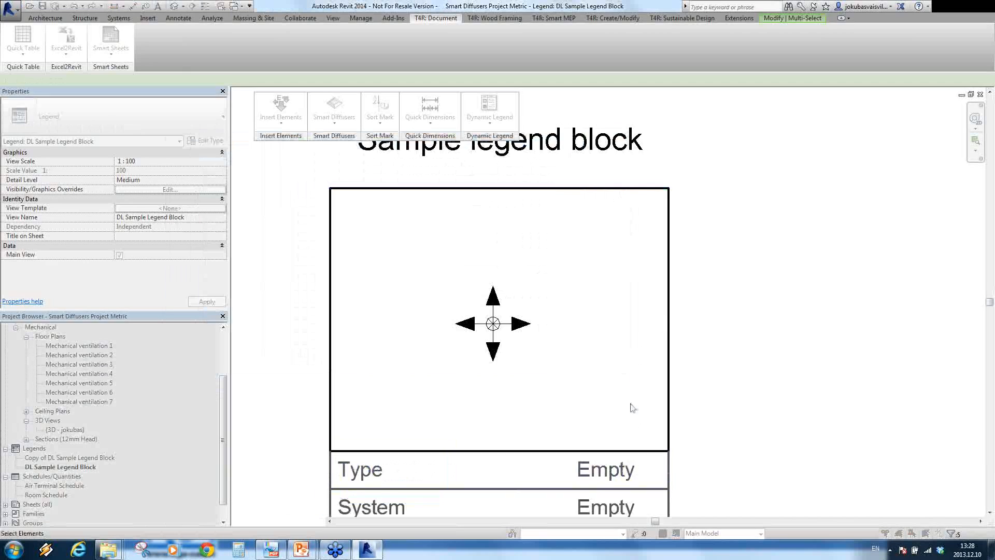
scroll(631, 407, down, 3)
drag(641, 466, 451, 196)
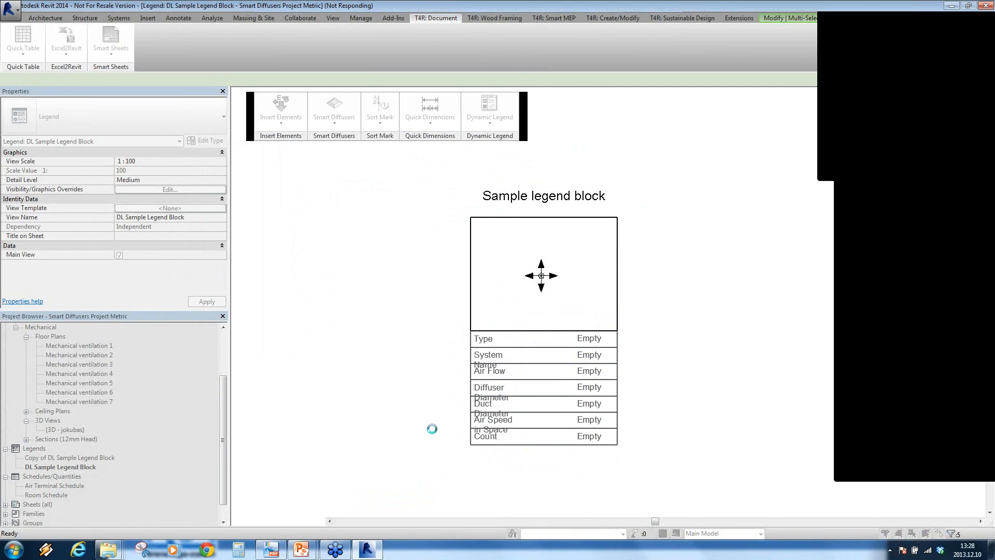
Step: Accept the generated air terminal legend in Revit and set the legend view's scale to 1:50
key(alt+Tab)
mouse_move(365, 548)
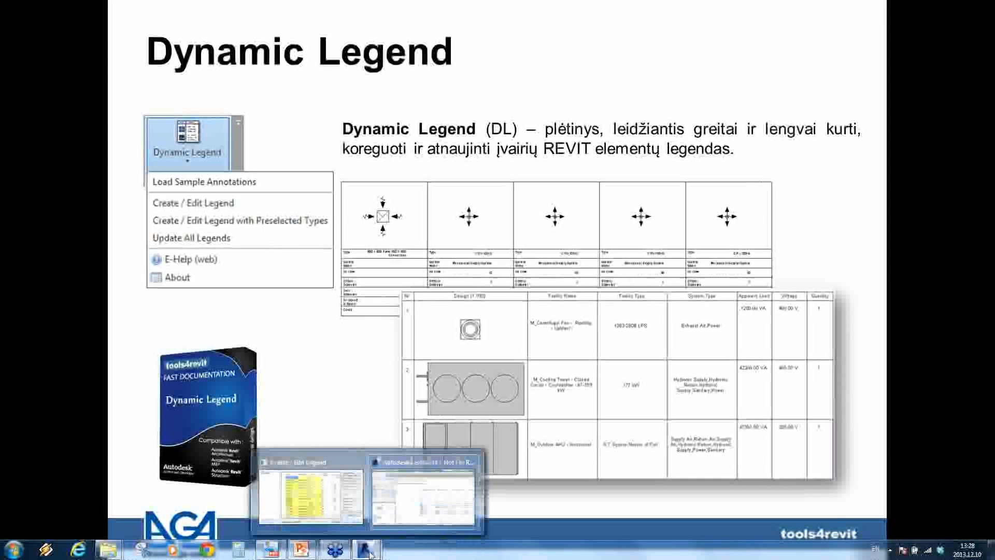
click(403, 493)
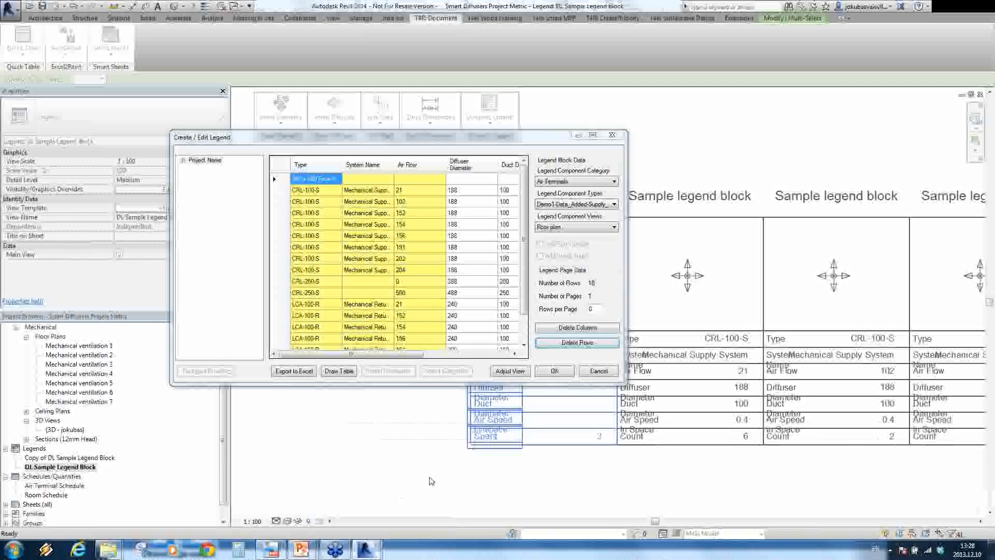
click(554, 371)
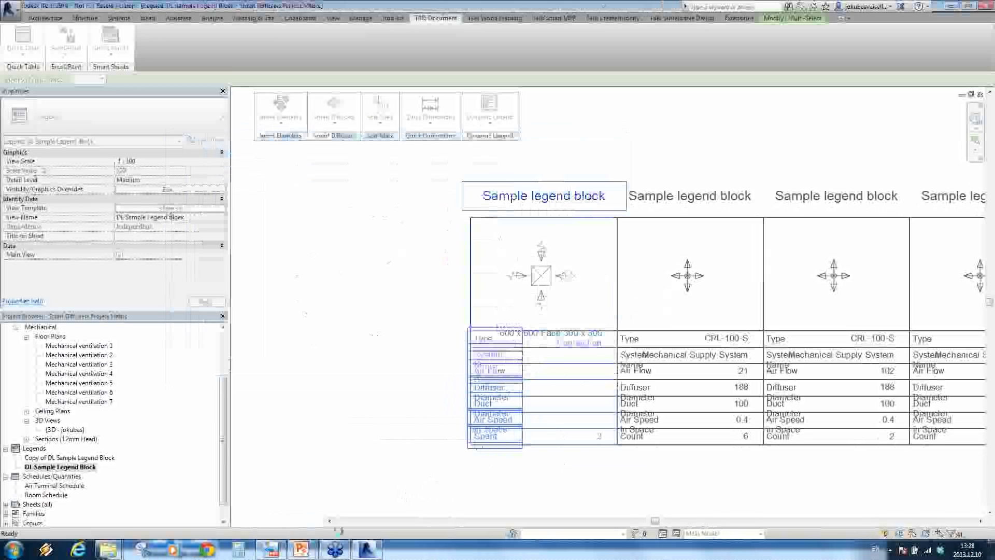
click(252, 521)
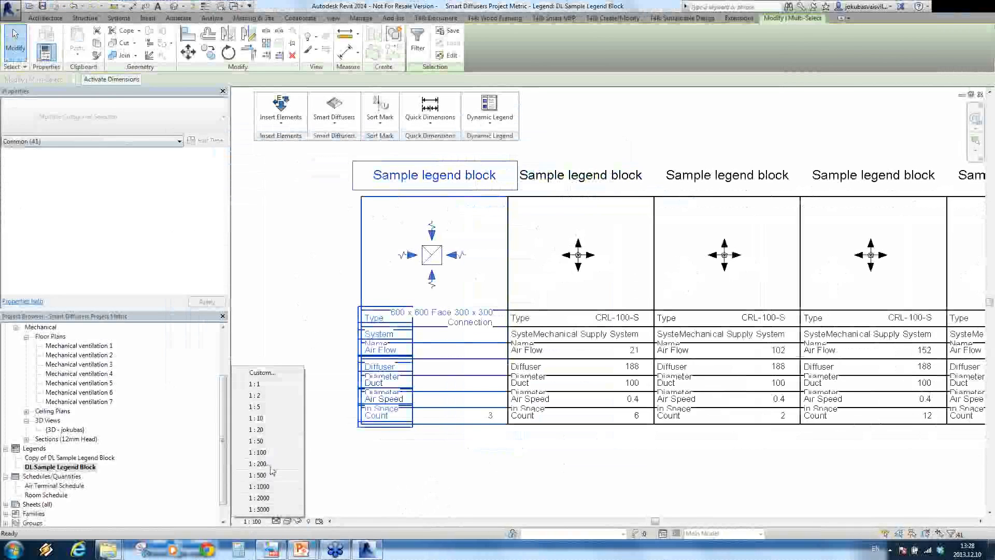
click(275, 443)
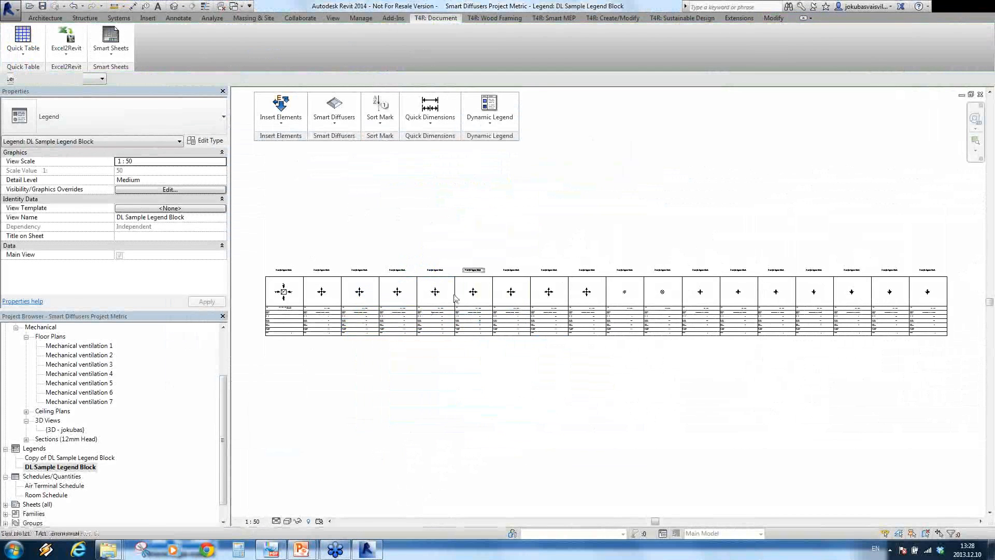
Step: Examine the parameter values in the generated legend blocks, from the CRL-100-S types through to the LCA-100-R types
scroll(449, 342, up, 3)
scroll(449, 342, up, 4)
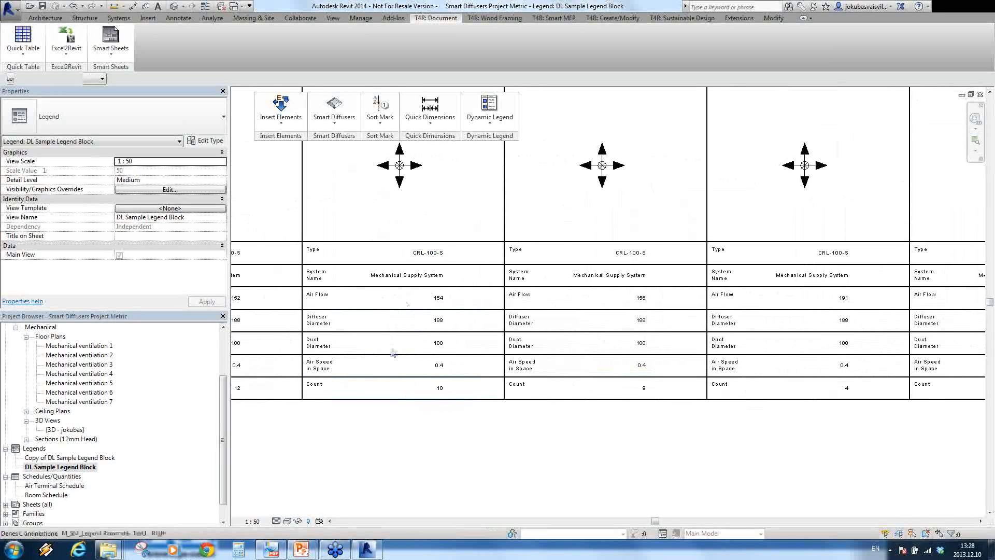
mouse_move(605, 309)
middle_down()
mouse_move(519, 301)
mouse_move(329, 323)
middle_up()
mouse_move(728, 342)
middle_down()
mouse_move(584, 346)
mouse_move(409, 374)
middle_up()
middle_drag(727, 343, 381, 321)
middle_drag(662, 331, 324, 347)
Step: Switch to the PowerPoint slide show, advance to the Excel2Revit slide, and return to the Revit legend
mouse_move(293, 556)
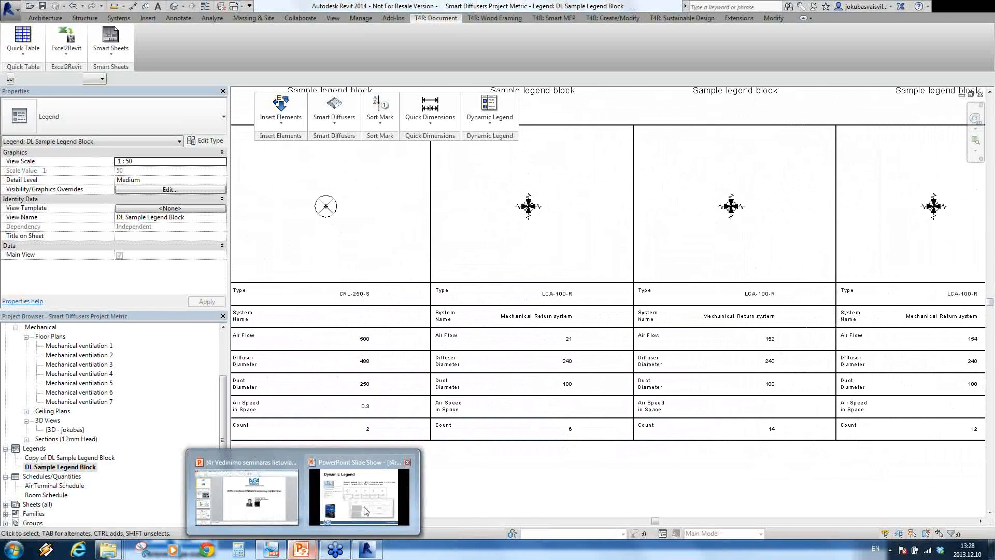
click(365, 510)
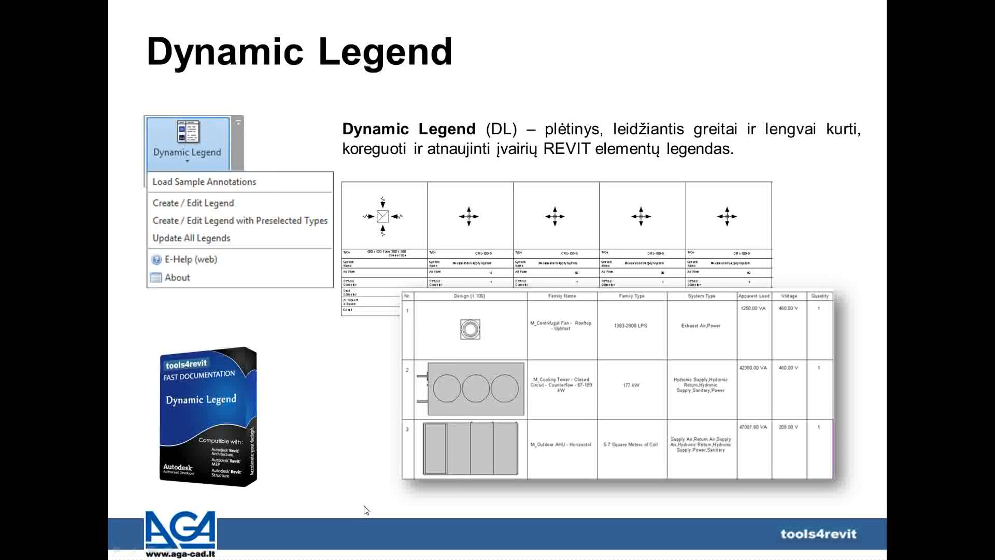
click(392, 392)
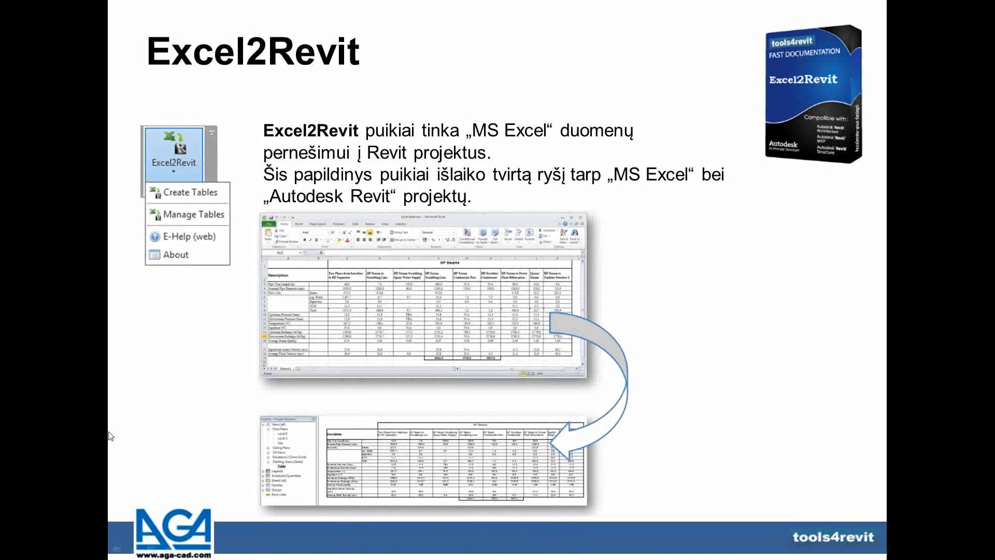
key(alt+Tab)
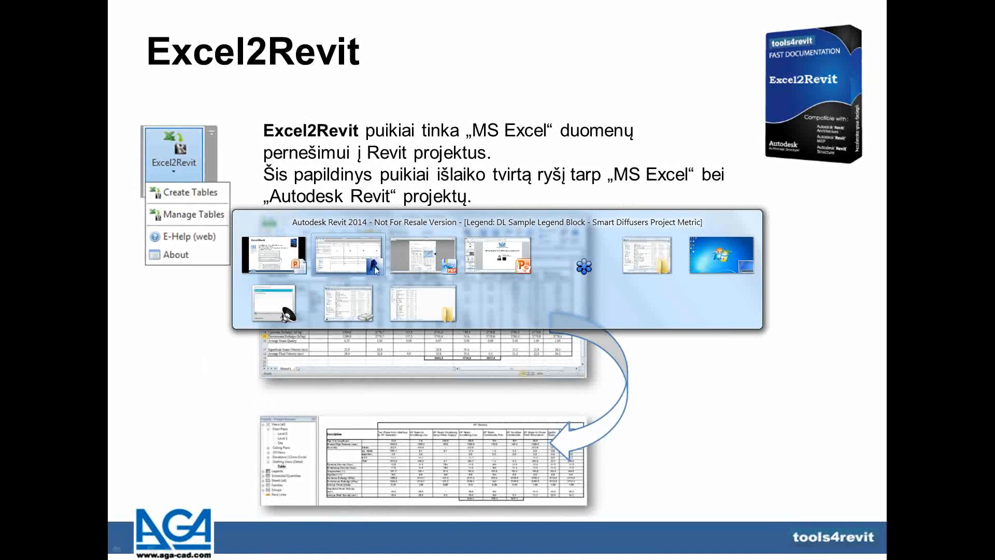
click(355, 260)
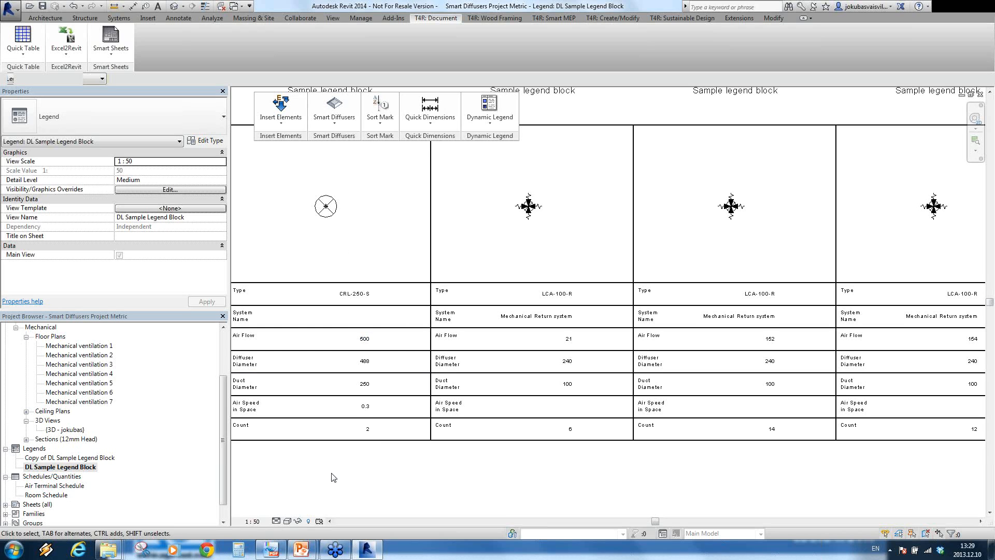
Step: Find the Excel 2 Revit workbook in the Smart Diffusers folder and open it in Excel
mouse_move(108, 548)
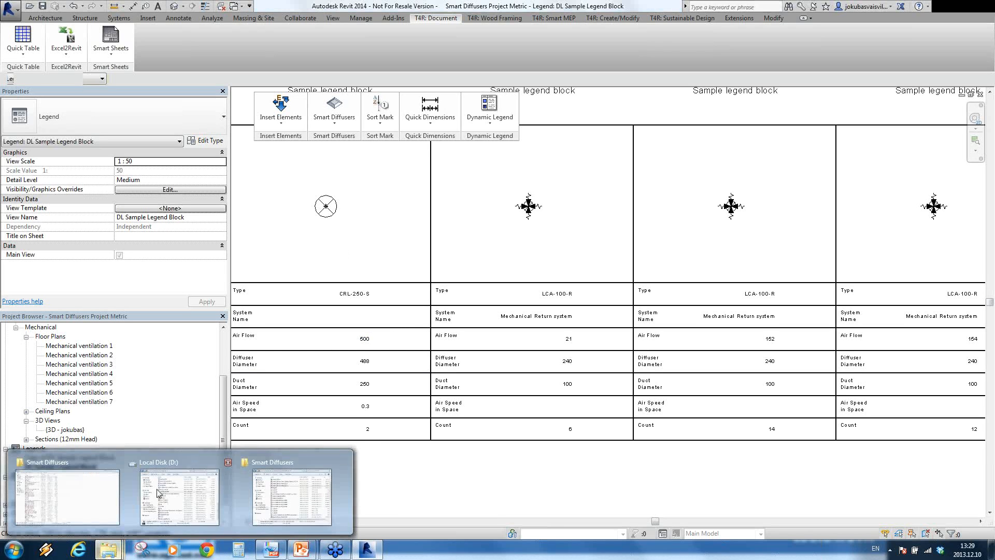
click(294, 495)
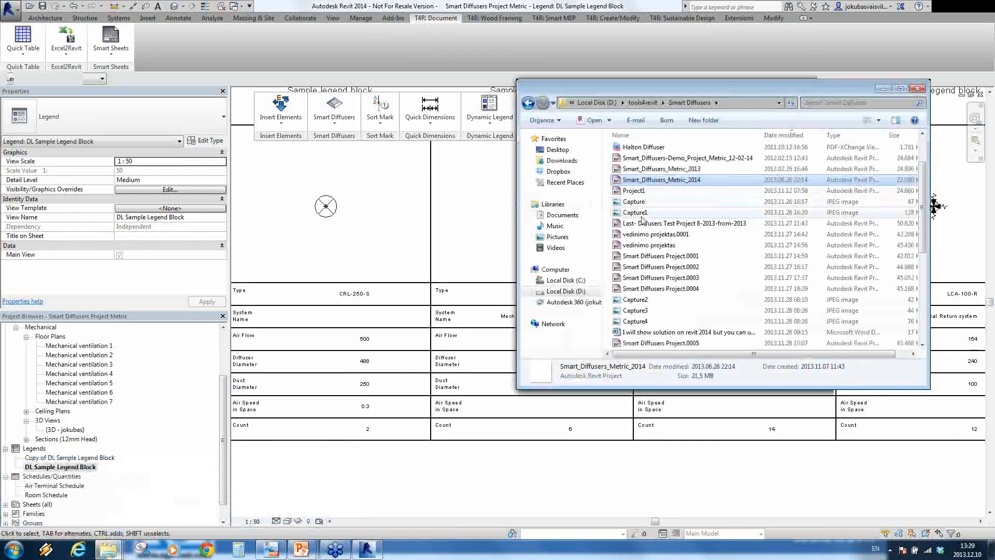
scroll(663, 248, down, 6)
click(643, 300)
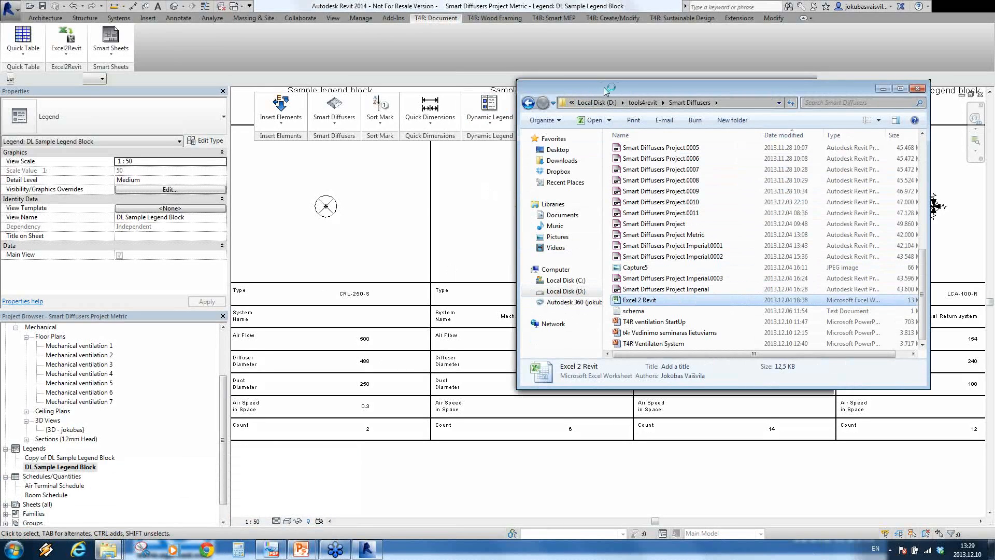
drag(619, 91, 327, 176)
click(588, 170)
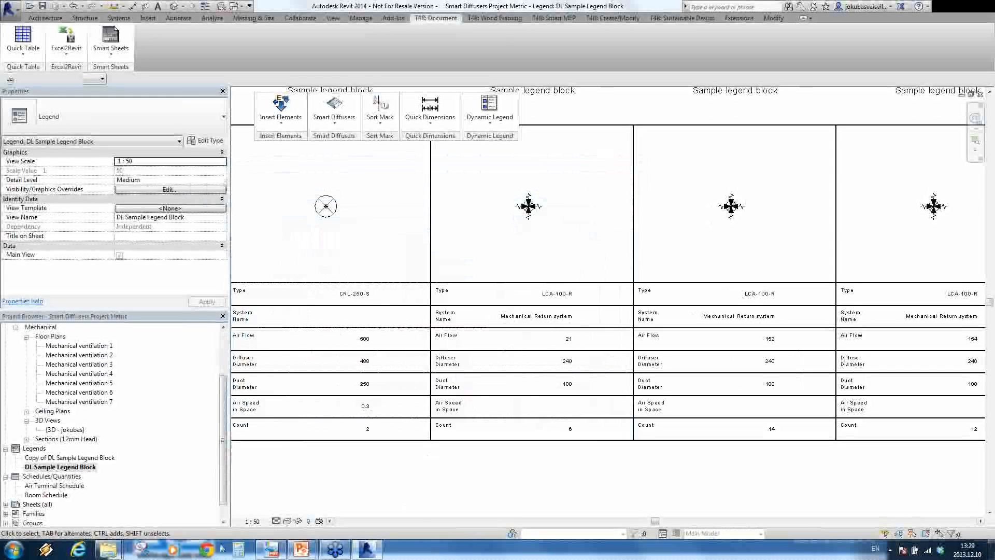
mouse_move(110, 550)
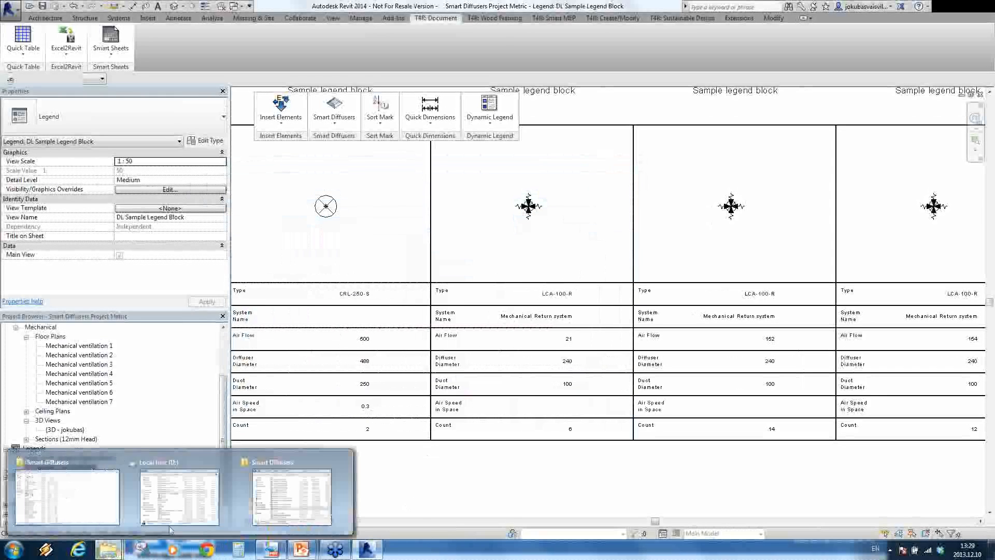
click(289, 507)
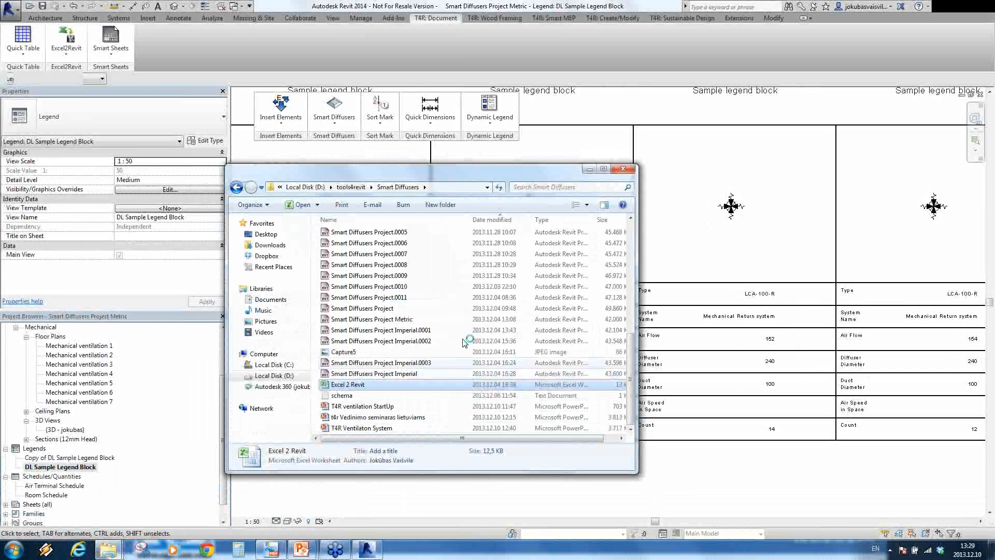
click(626, 170)
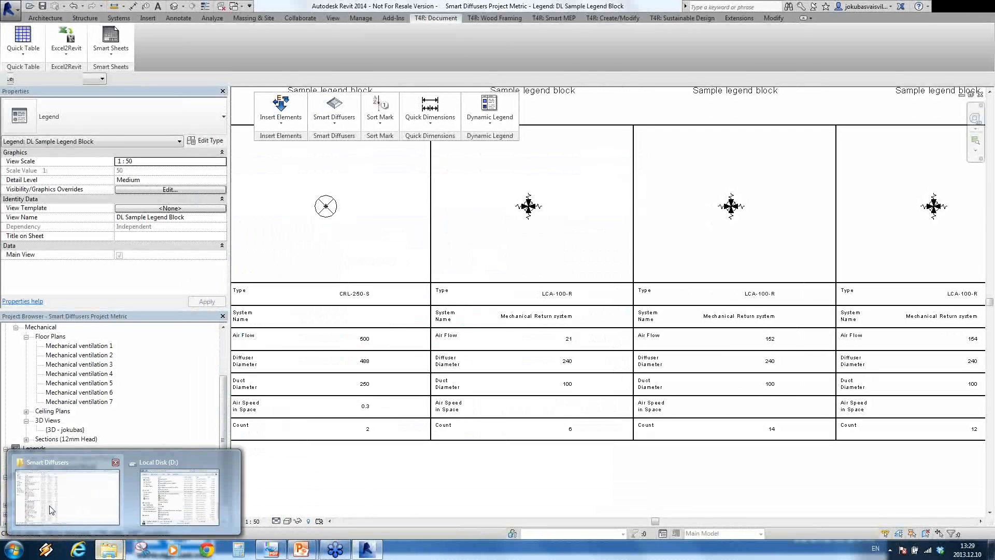
click(62, 492)
click(182, 470)
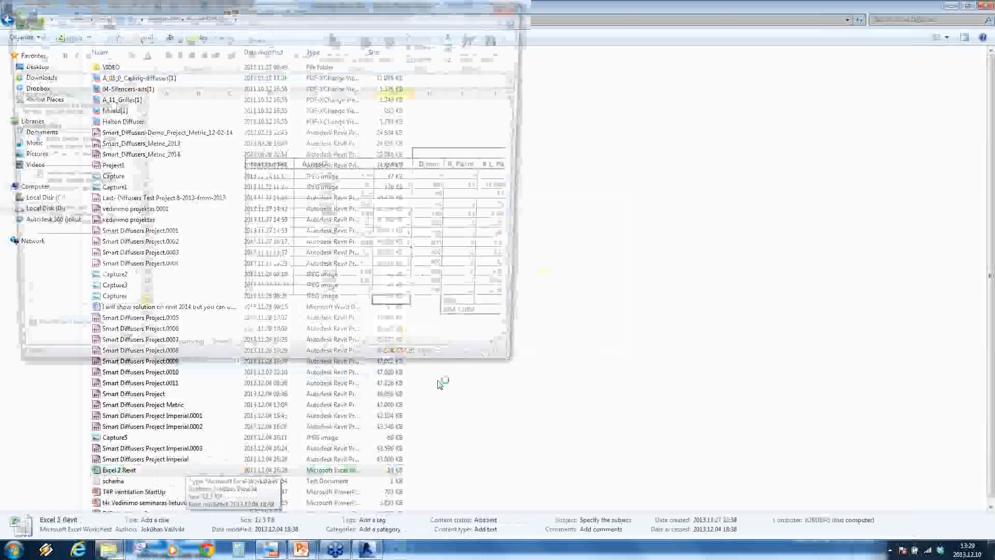
click(495, 6)
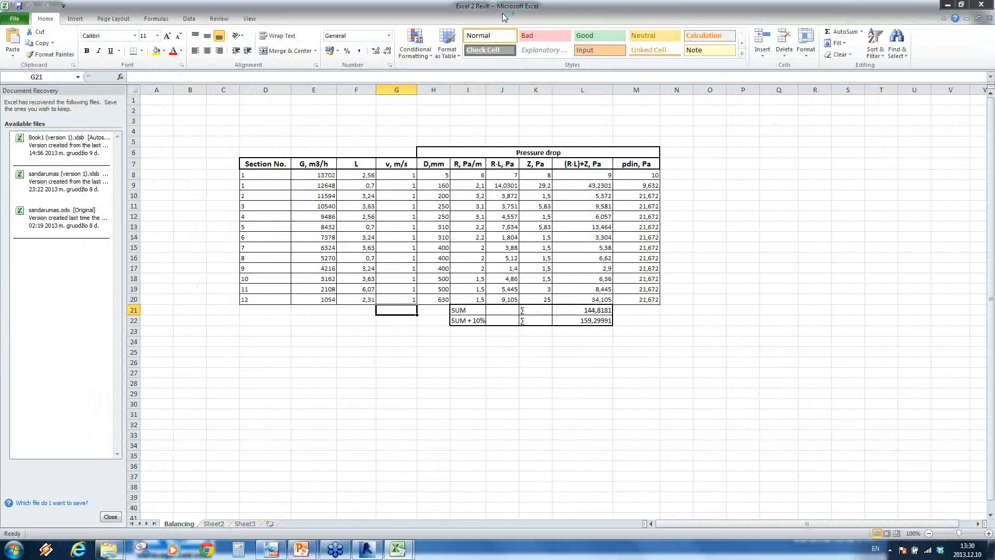
Step: Examine the Balancing sheet's velocity column, Pressure drop heading and Section No. heading
click(400, 177)
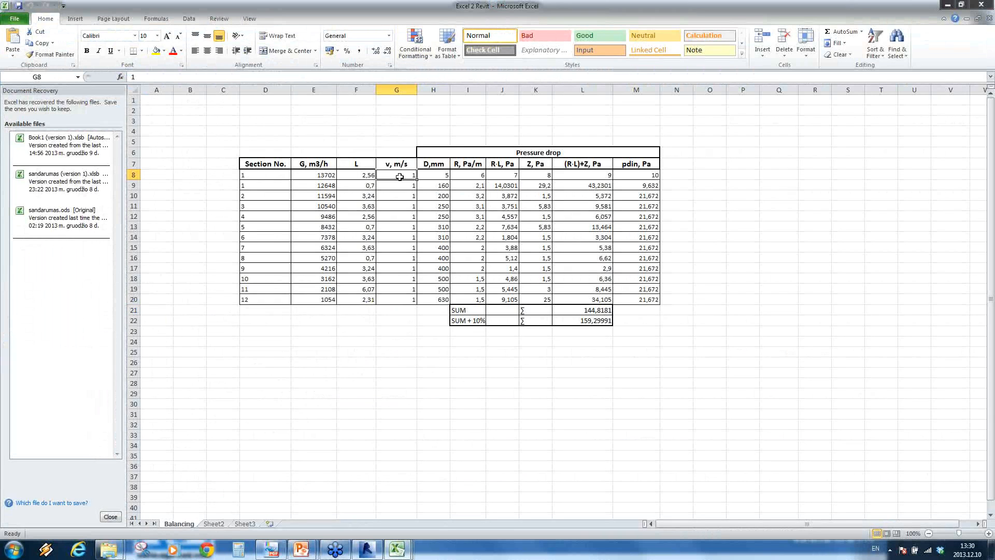
click(455, 152)
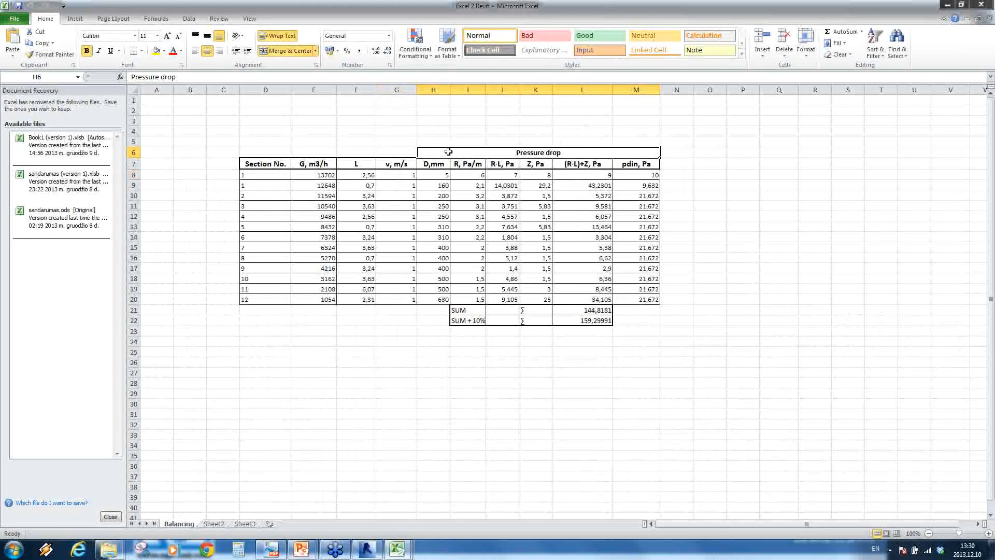
click(271, 165)
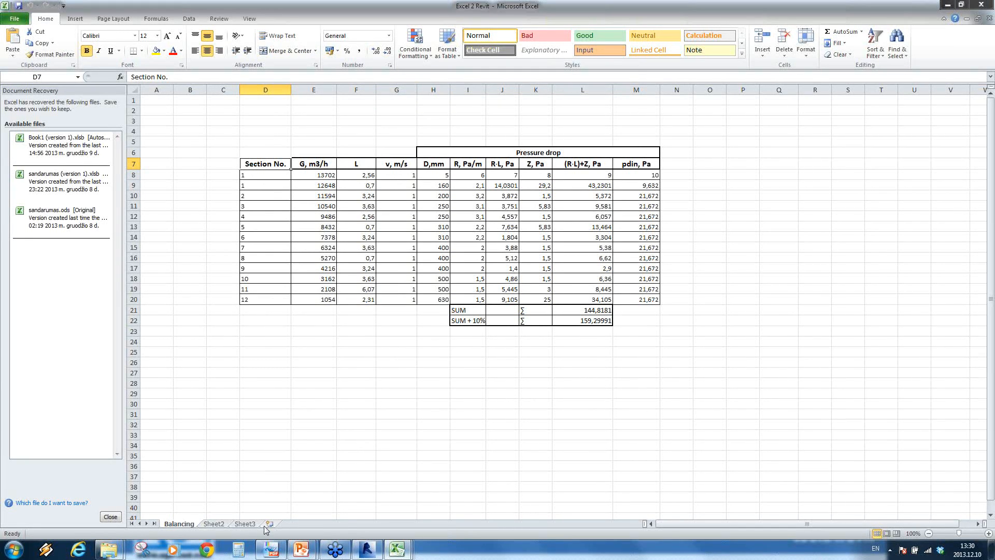
Step: Switch to Revit and place the Excel2Revit tool beside Dynamic Legend in the floating tool group
click(367, 548)
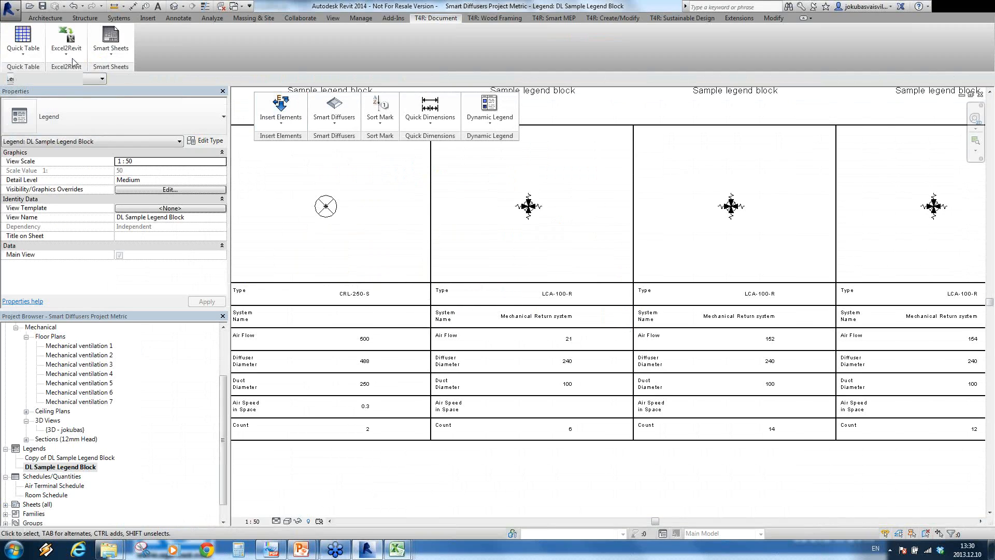
drag(67, 67, 497, 150)
drag(530, 139, 534, 133)
Step: Start Excel2Revit's Create Tables and load the Excel 2 Revit workbook from D:\tools4revit\Smart Diffusers
click(538, 125)
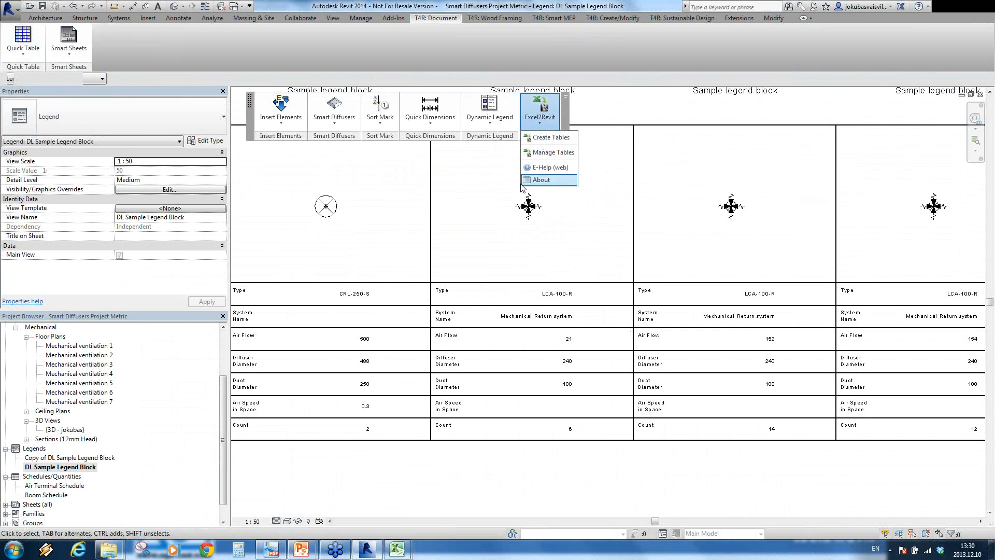
click(551, 143)
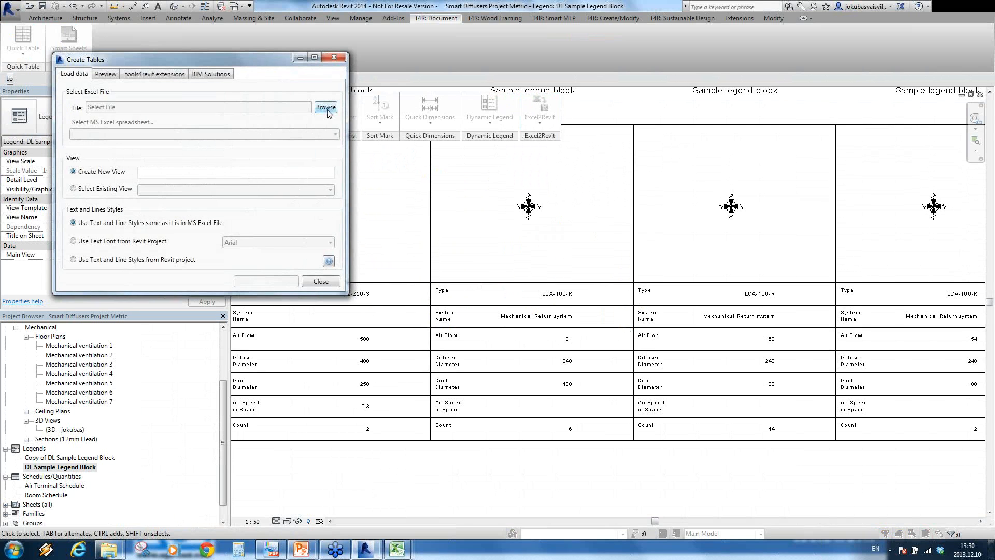
click(326, 108)
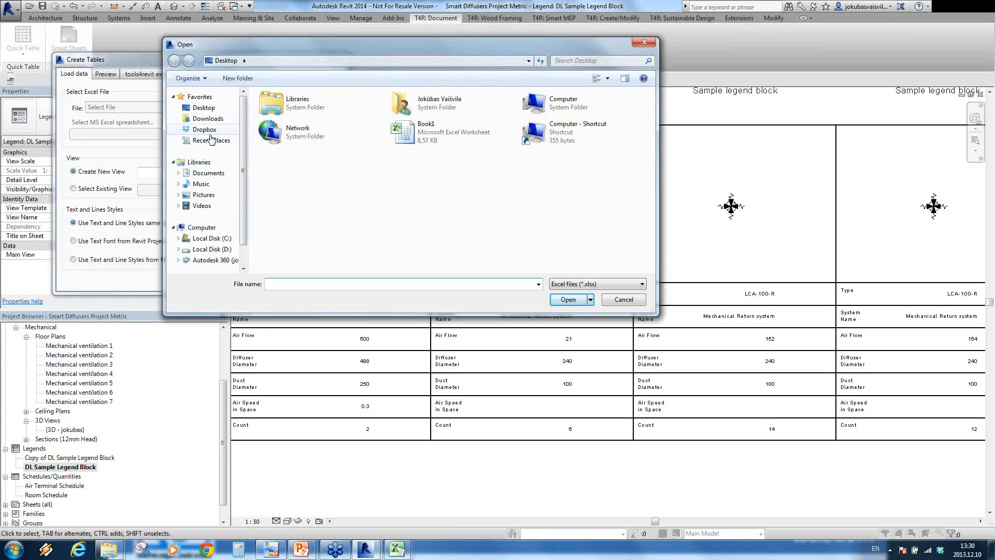
click(212, 249)
scroll(321, 236, down, 5)
double_click(292, 260)
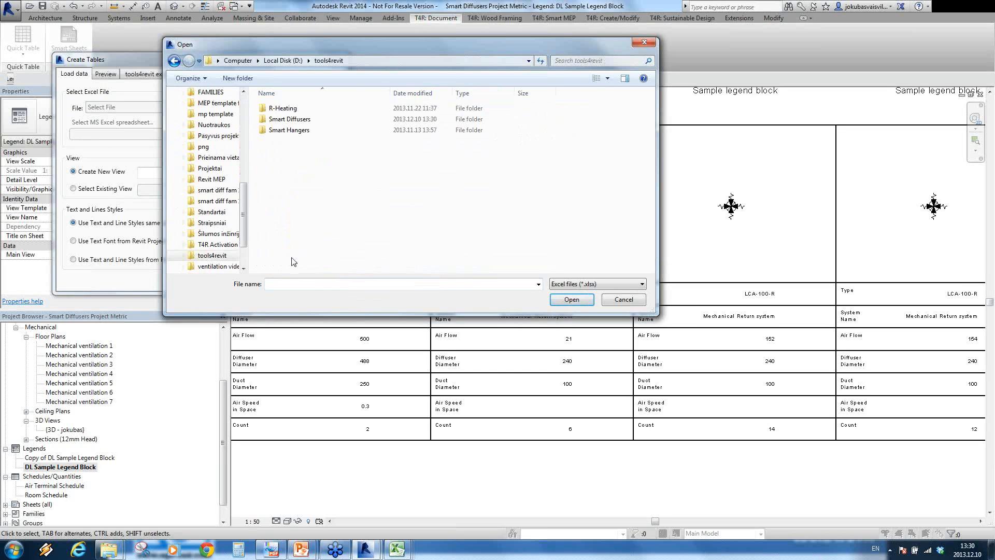
double_click(289, 119)
click(340, 120)
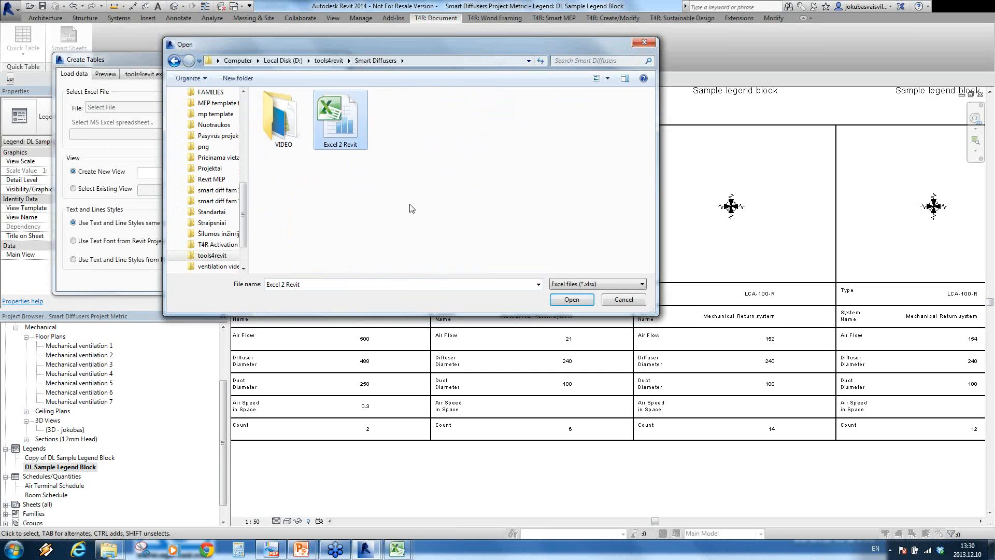
click(572, 300)
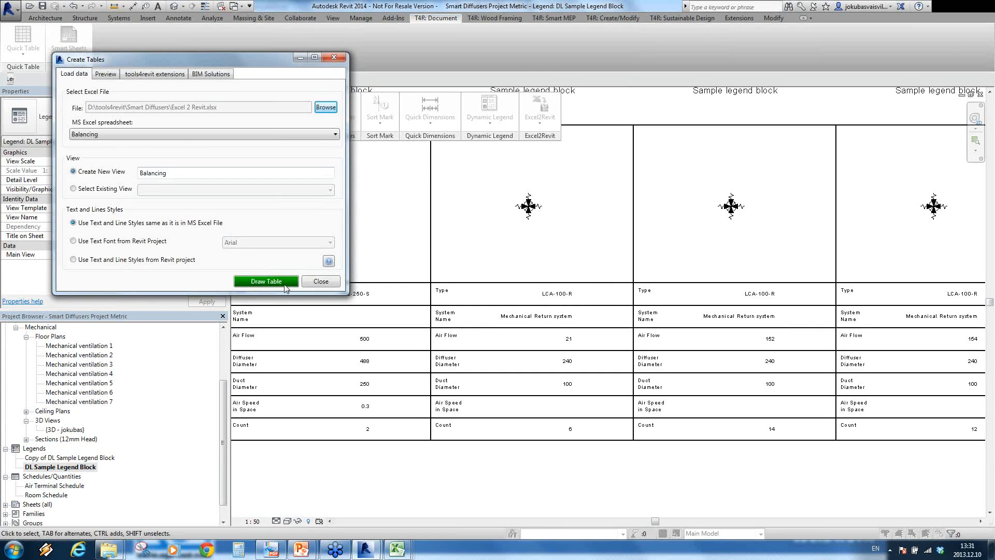
Step: Compare the new view's name with the sheet name in the Excel workbook, and return to Create Tables in Revit
double_click(176, 177)
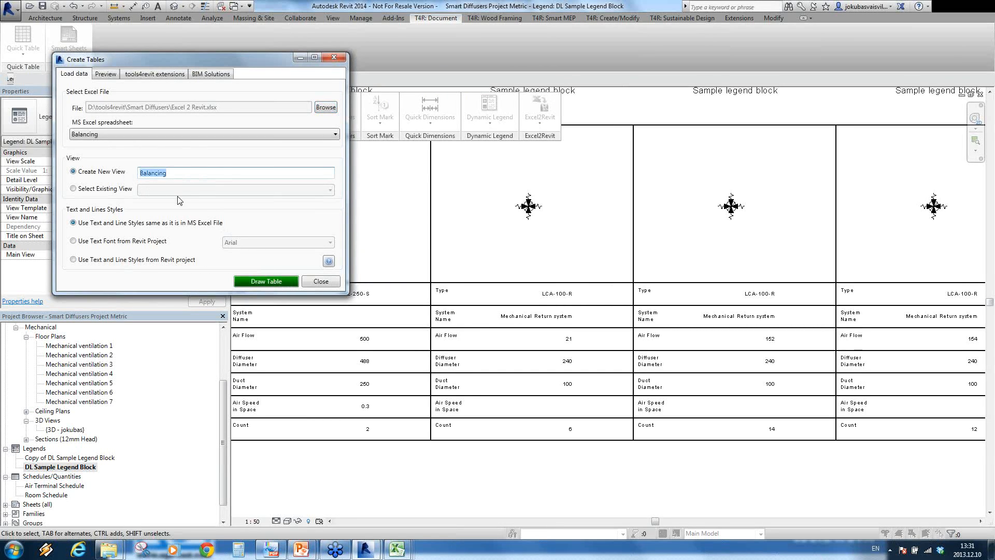
drag(192, 177, 137, 179)
click(397, 549)
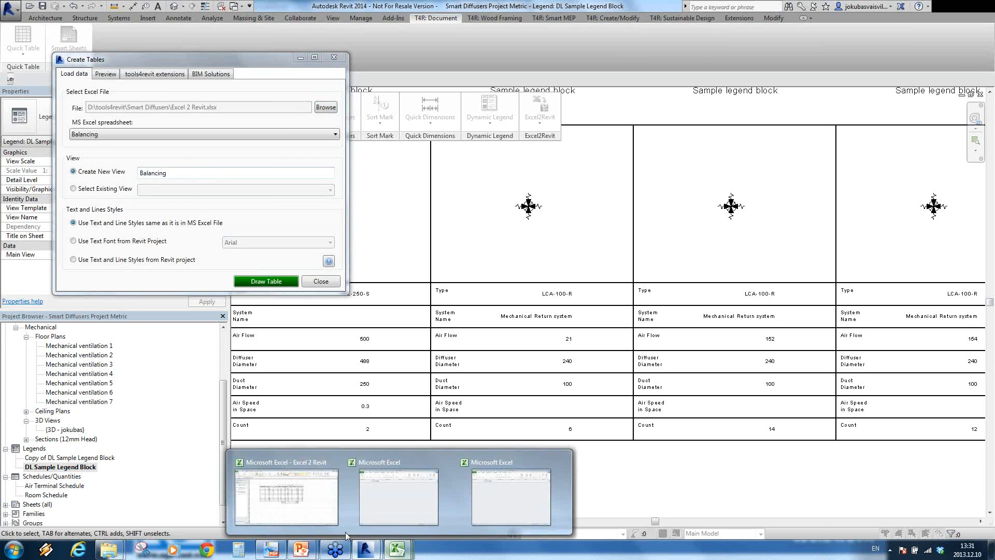
click(307, 505)
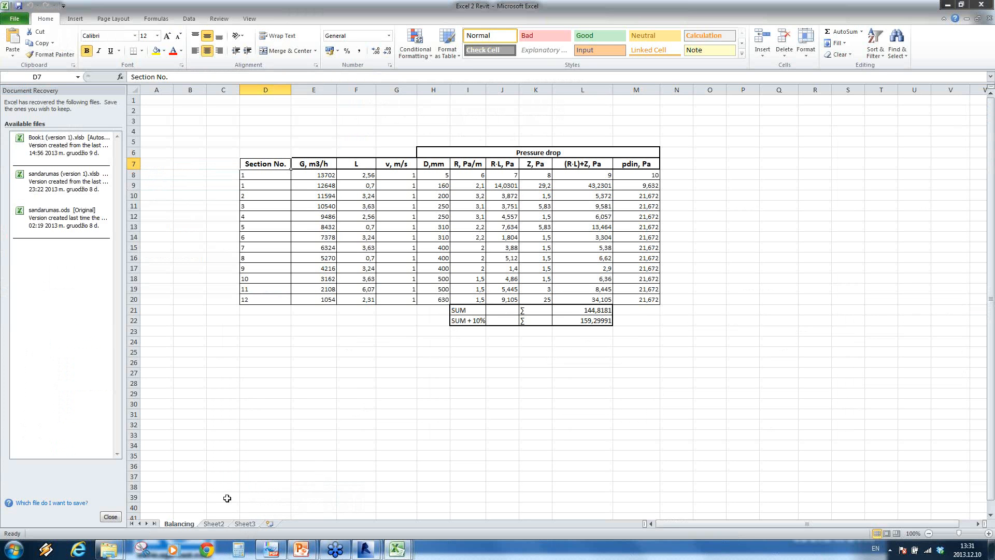
click(366, 549)
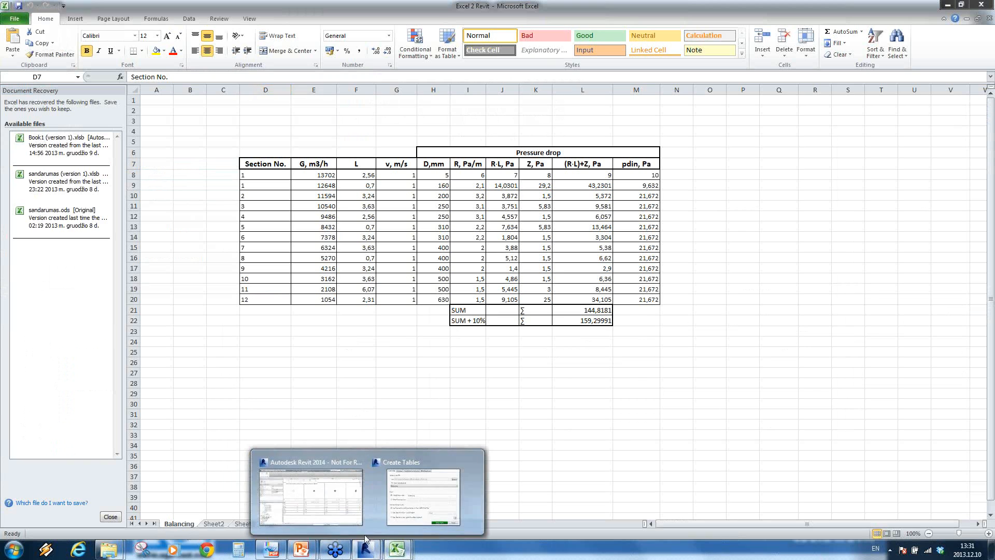
click(337, 512)
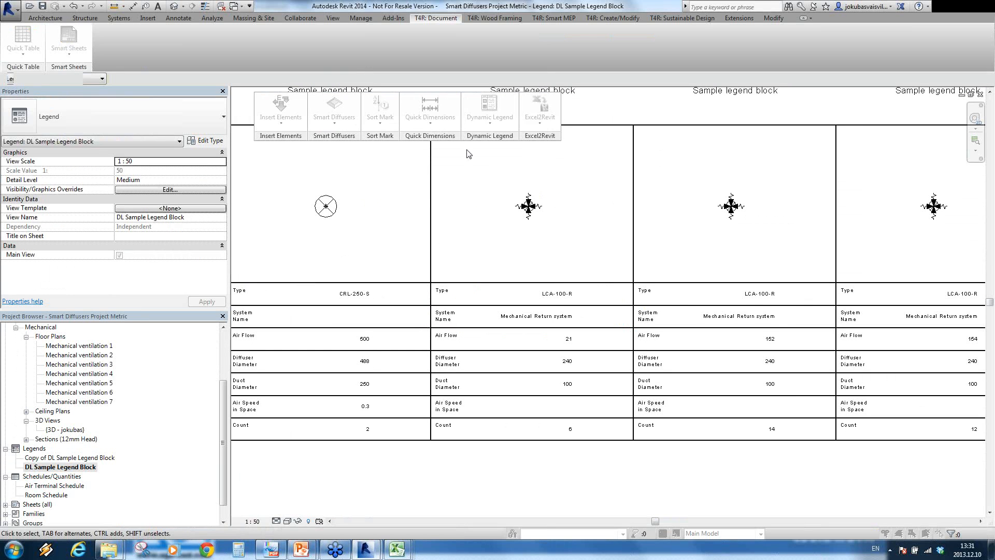
mouse_move(365, 549)
click(449, 456)
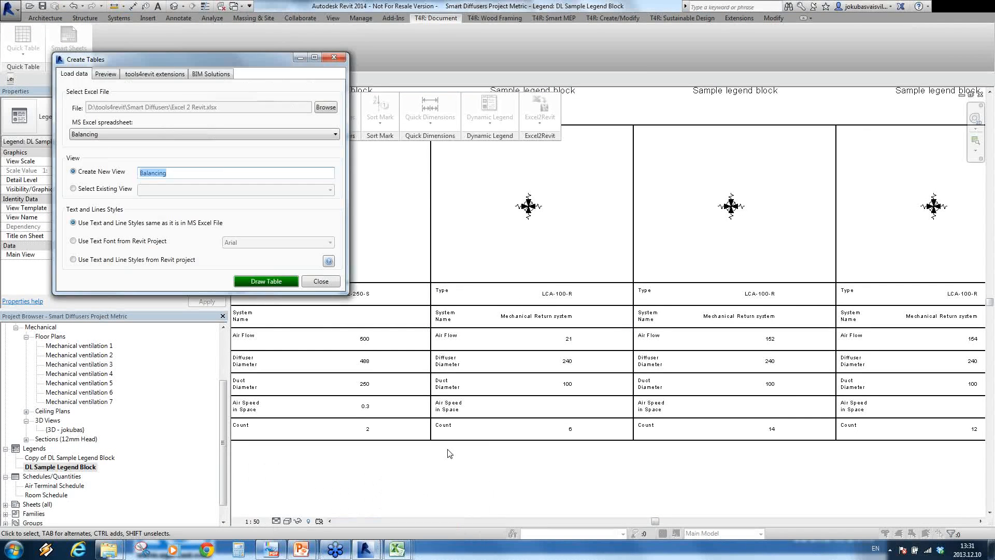
Step: Draw the Balancing table in a new Balancing view using the Excel file's text and line styles, and view the result
click(274, 285)
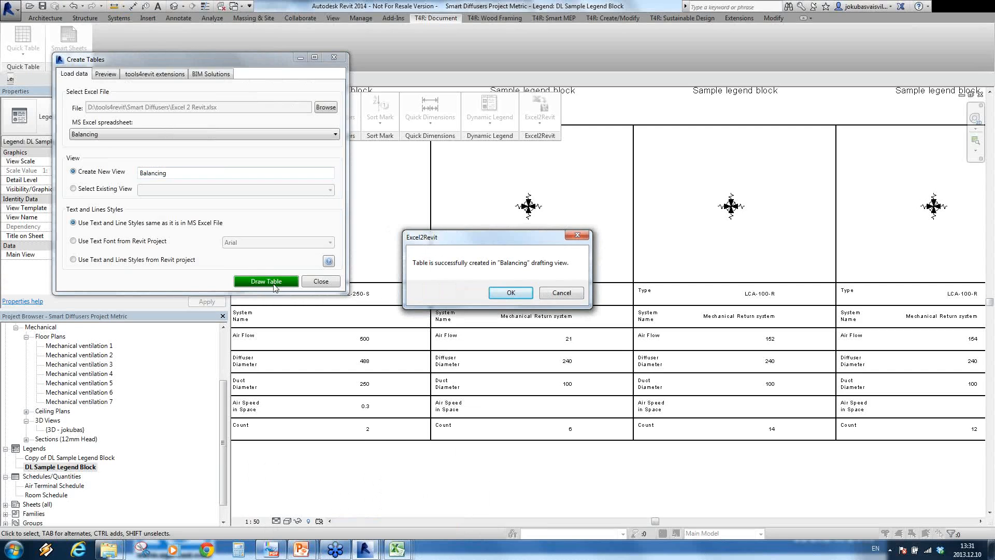
click(511, 292)
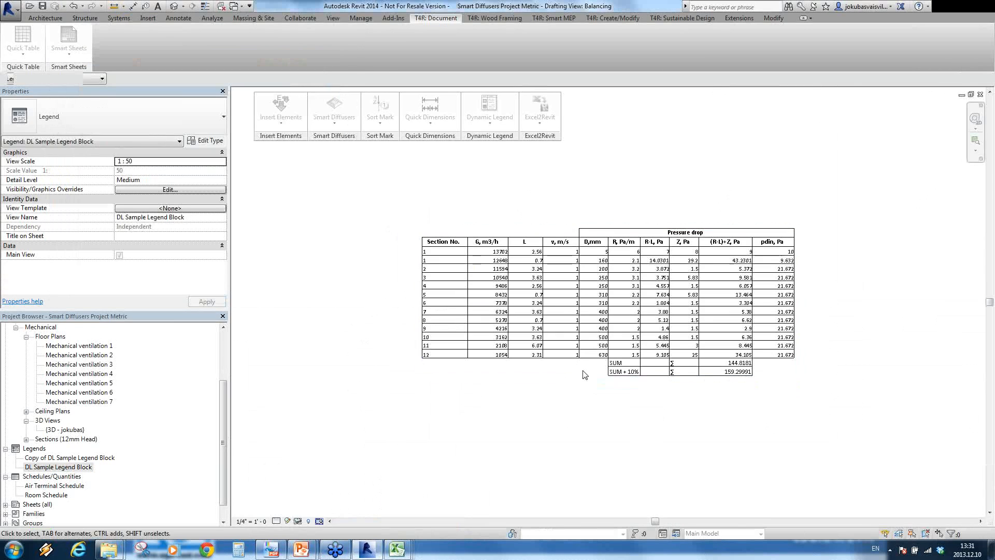
scroll(637, 279, up, 2)
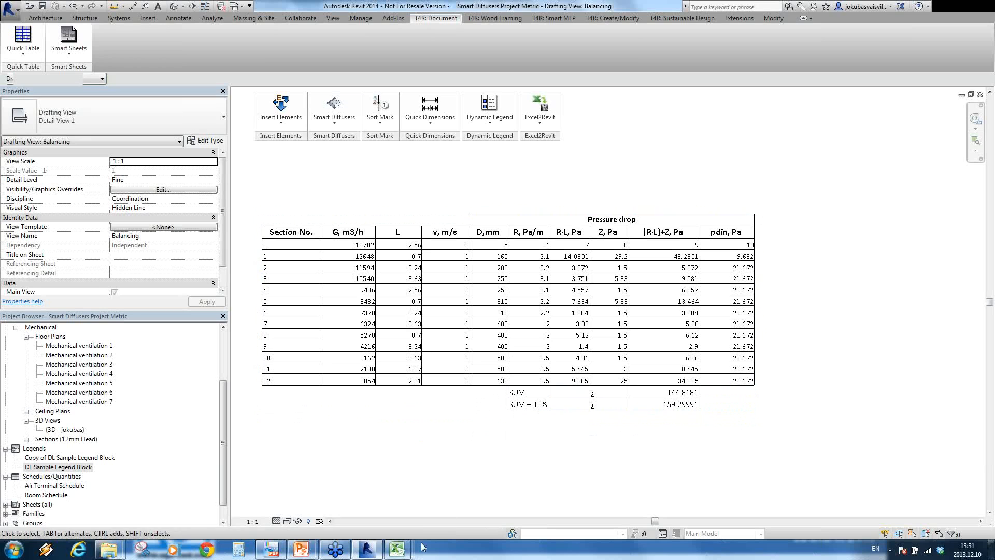
Step: Switch to the Excel workbook and set every v, m/s value to 2, from G8 through G20
mouse_move(399, 549)
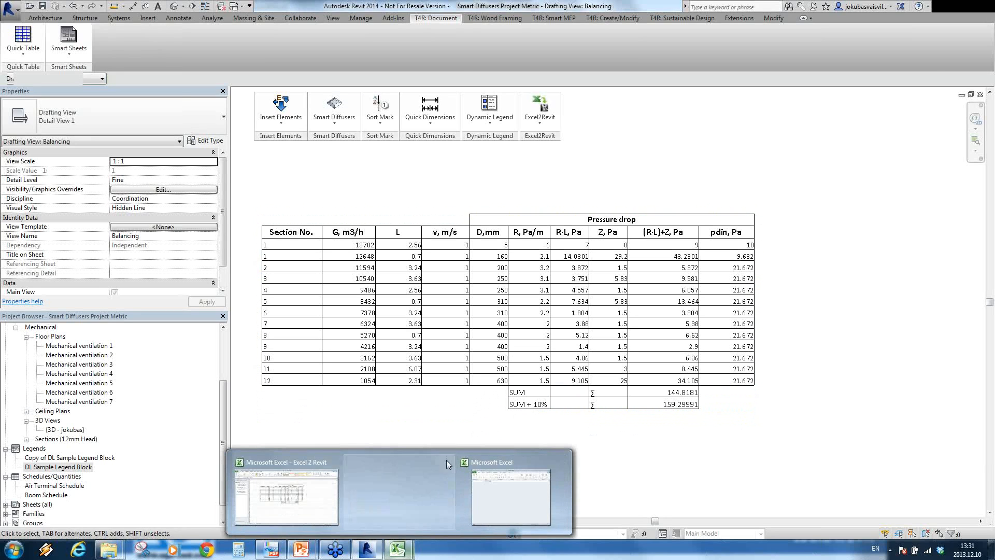
click(502, 456)
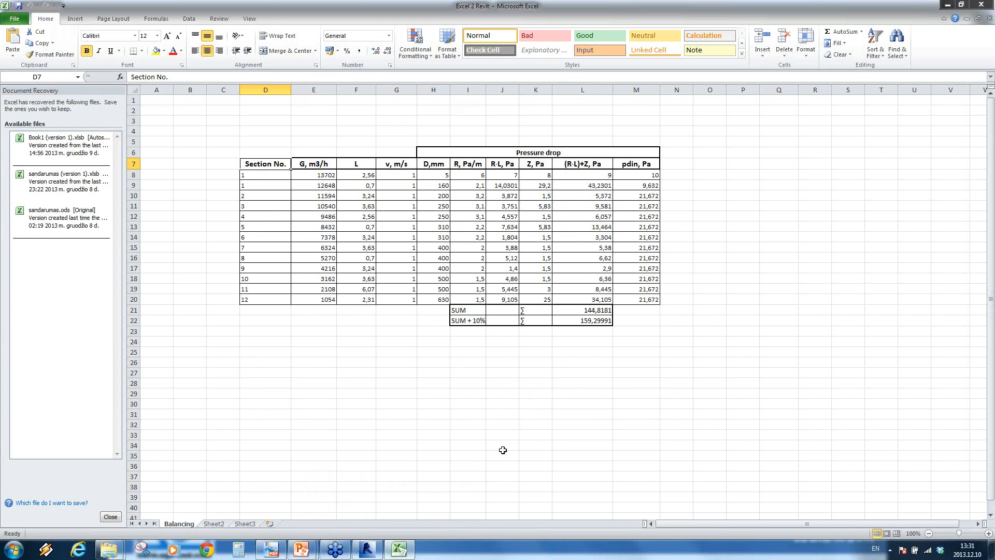
click(406, 176)
text(2 2 2 2 2 2 2 2 2 2 2 2 )
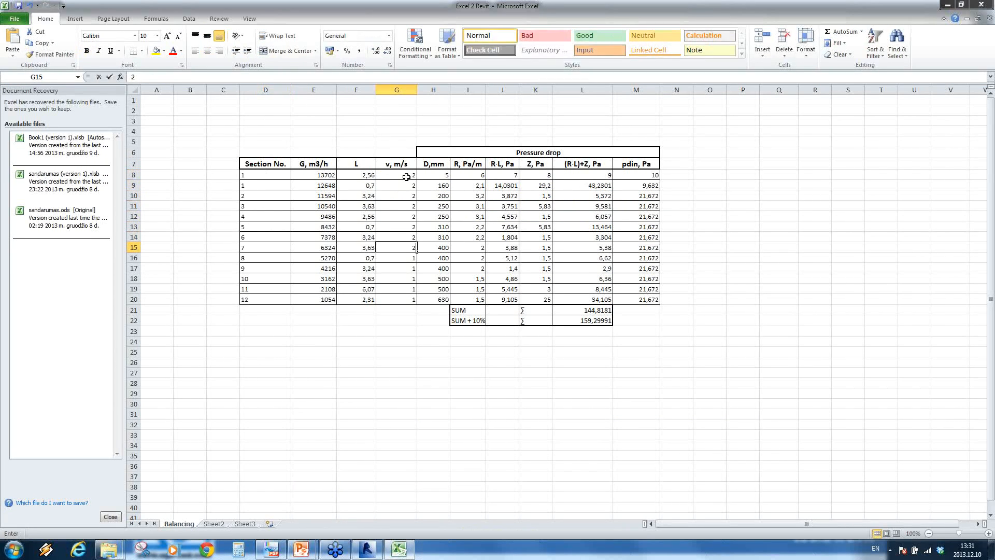
text(2)
key(Return)
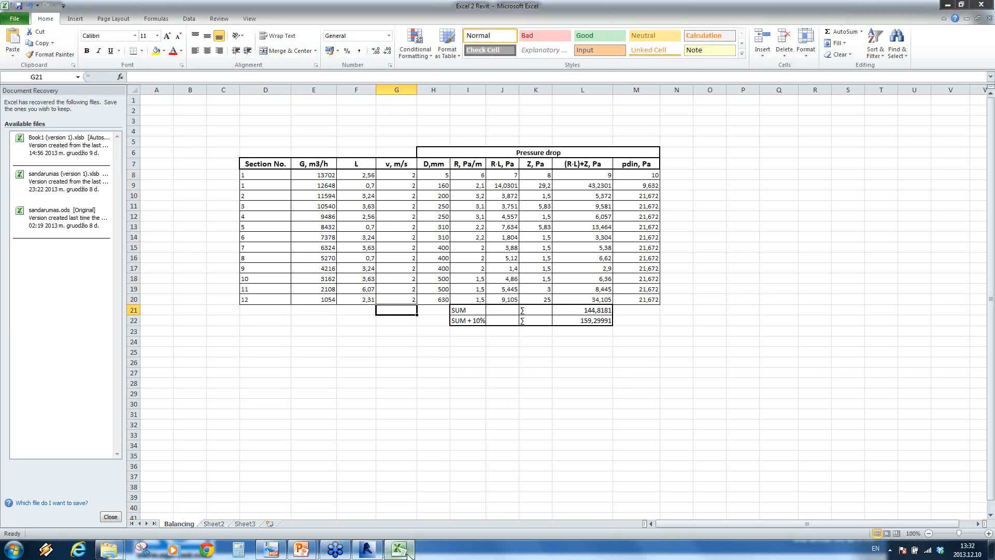
Step: Switch to Revit and update the Balancing table from the edited Excel 2 Revit workbook with Excel2Revit's Manage Tables
click(376, 510)
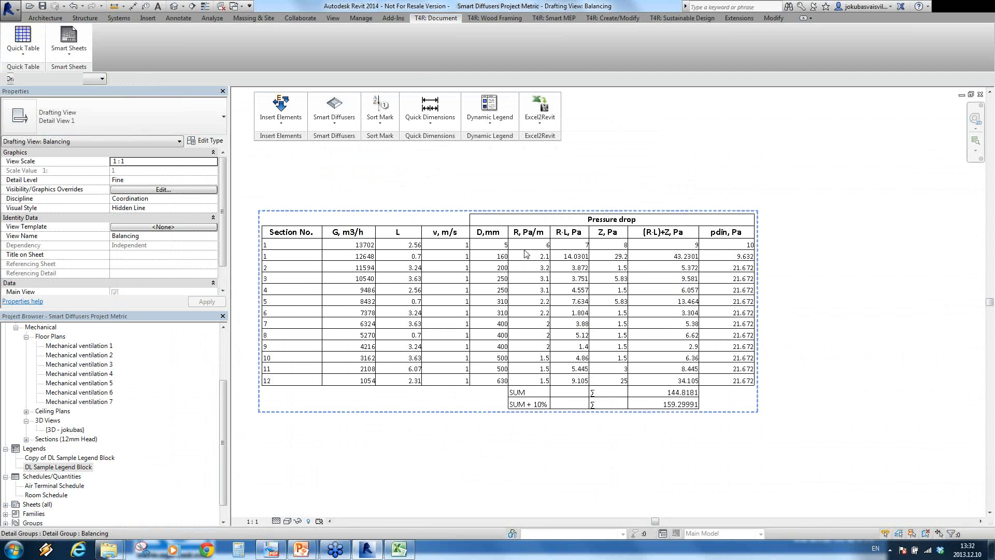
click(540, 112)
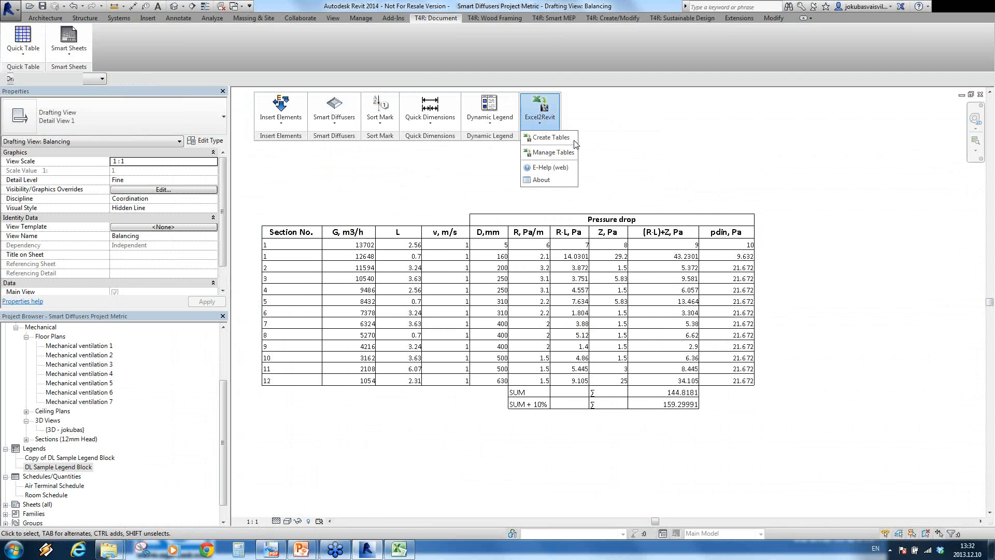
click(546, 153)
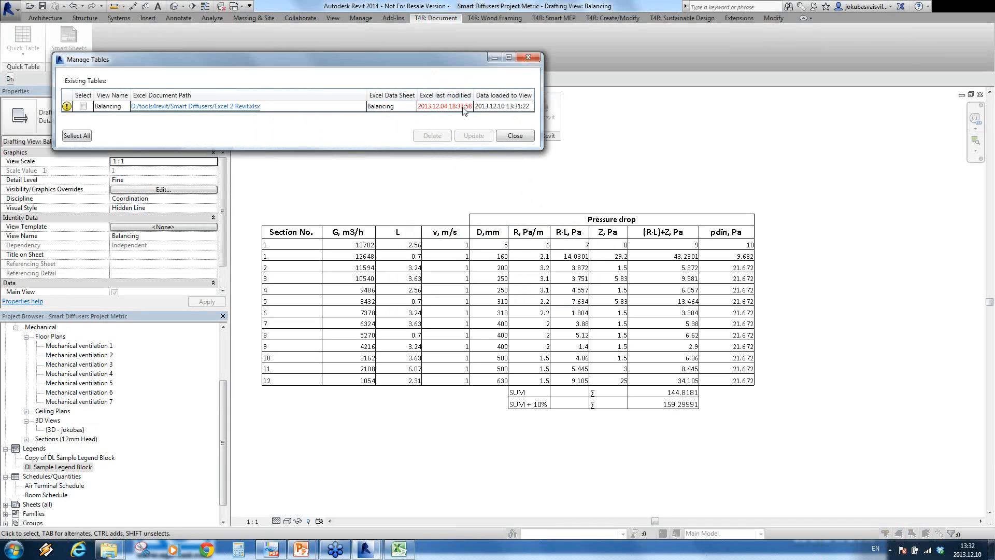
click(82, 107)
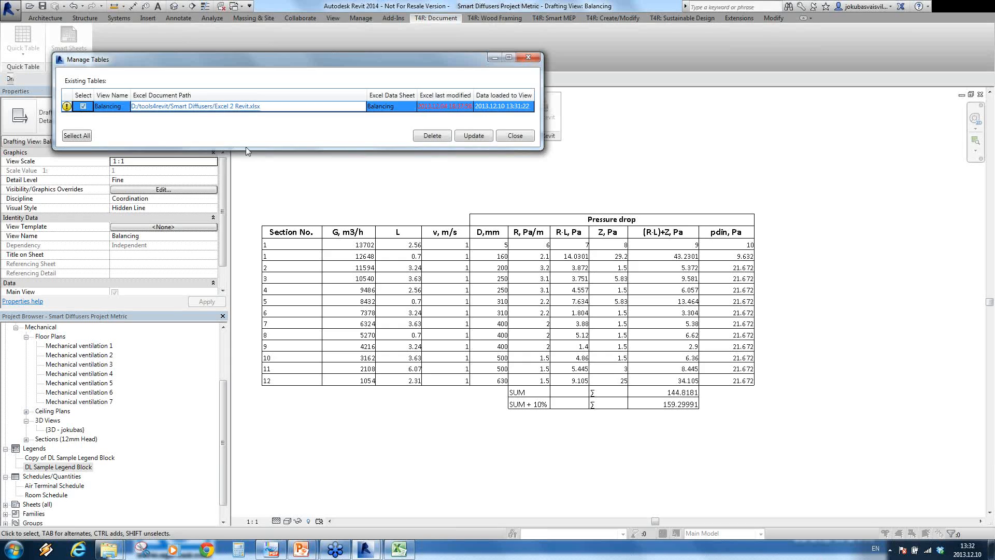
click(473, 136)
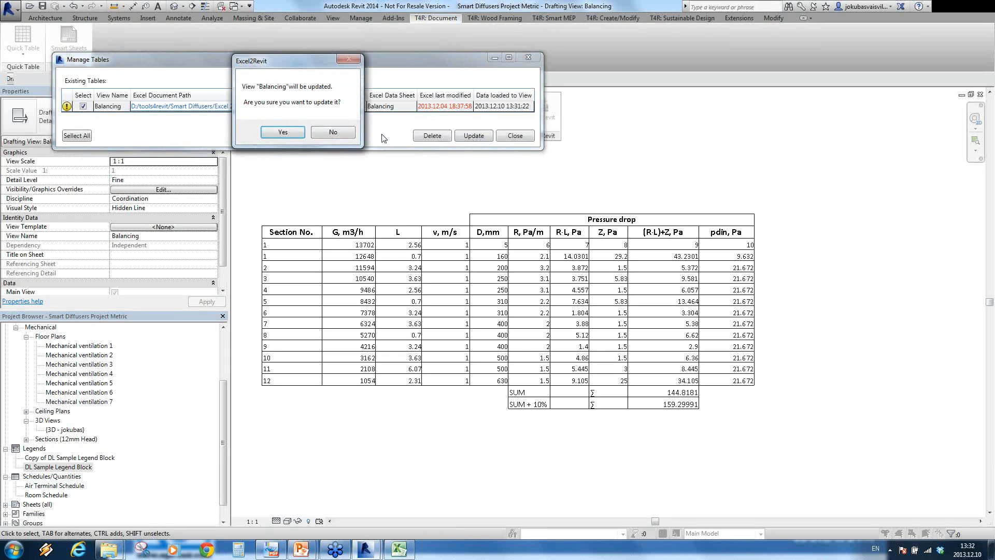
click(282, 134)
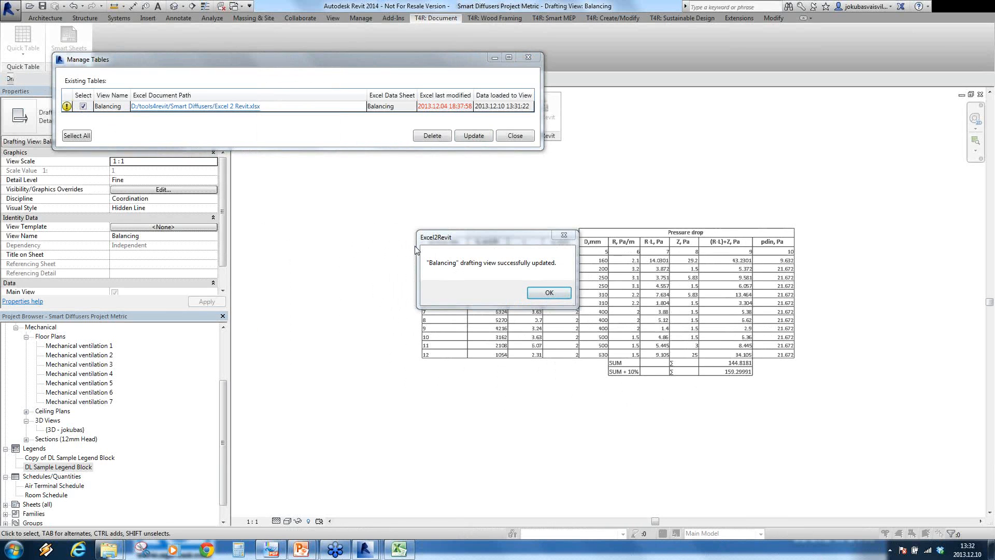
click(548, 293)
Step: Check the Excel workbook's v, m/s column, close Manage Tables in Revit, and inspect the same column in the updated Balancing view
key(alt+Tab)
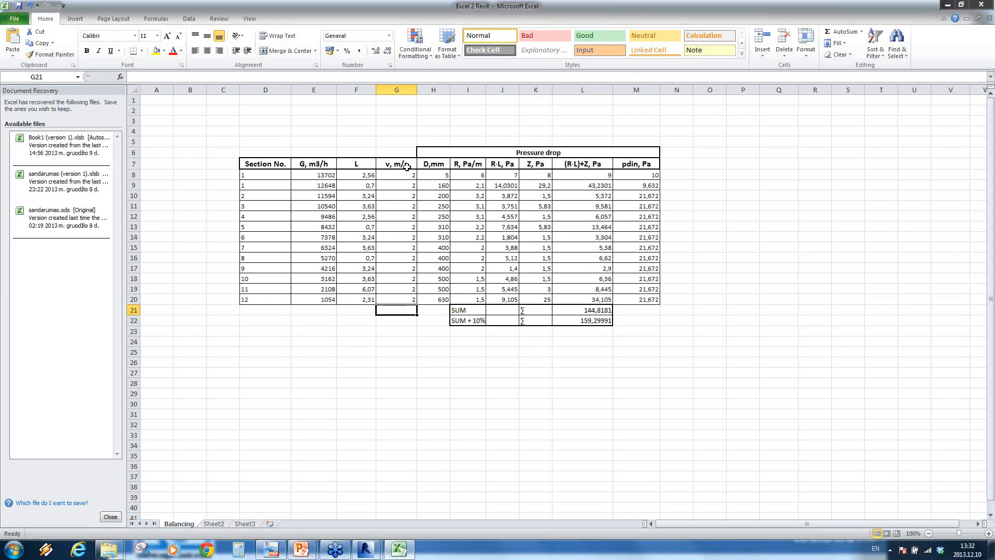
mouse_move(366, 548)
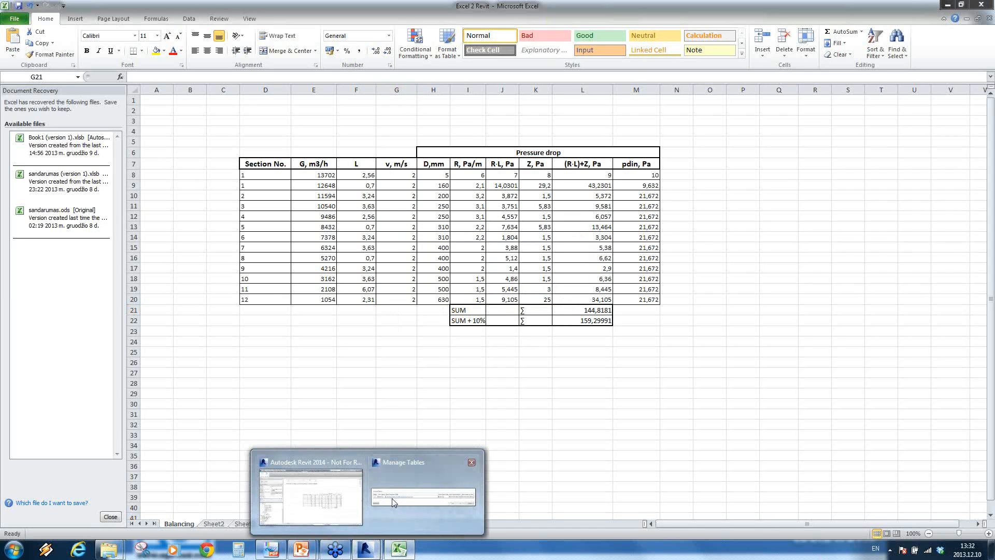
click(425, 477)
click(514, 136)
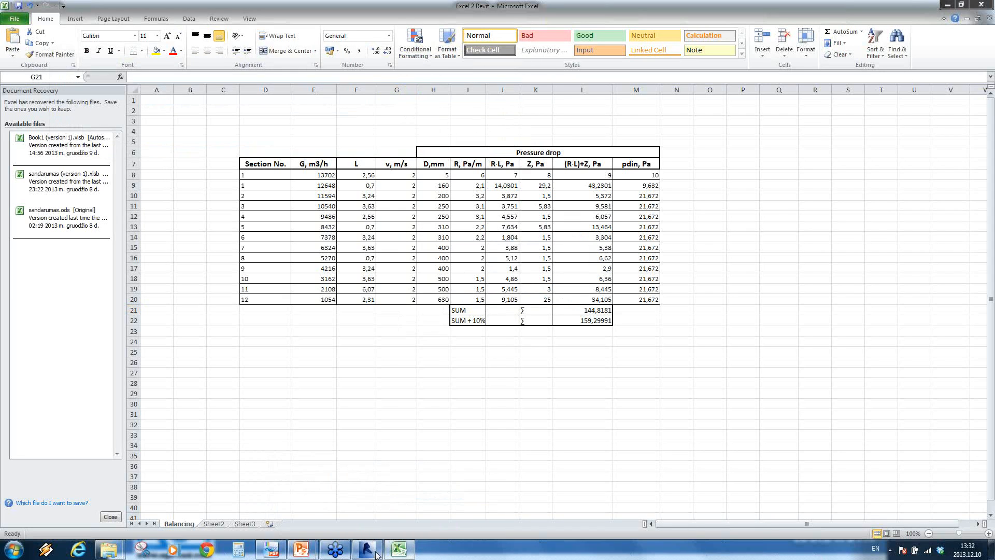
key(alt+Tab)
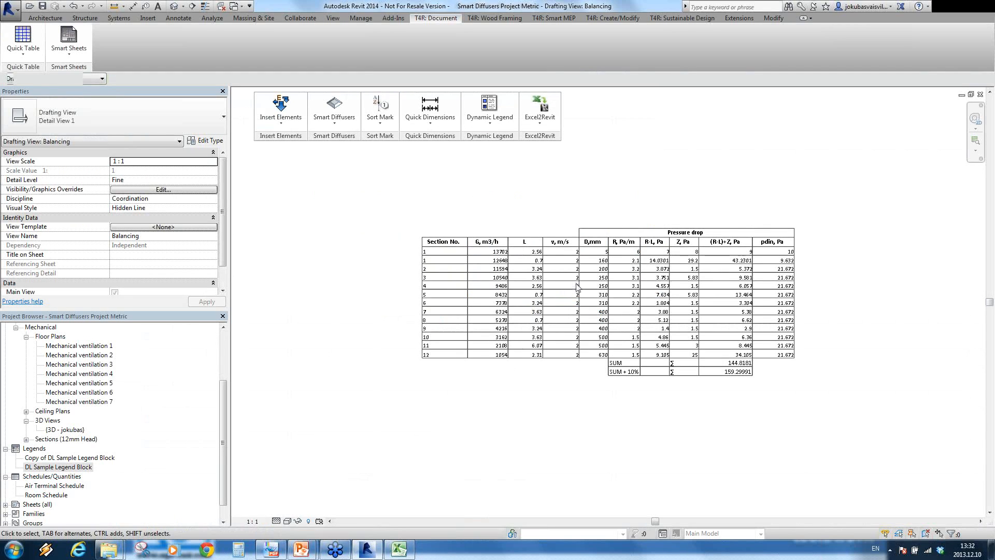
scroll(578, 288, up, 3)
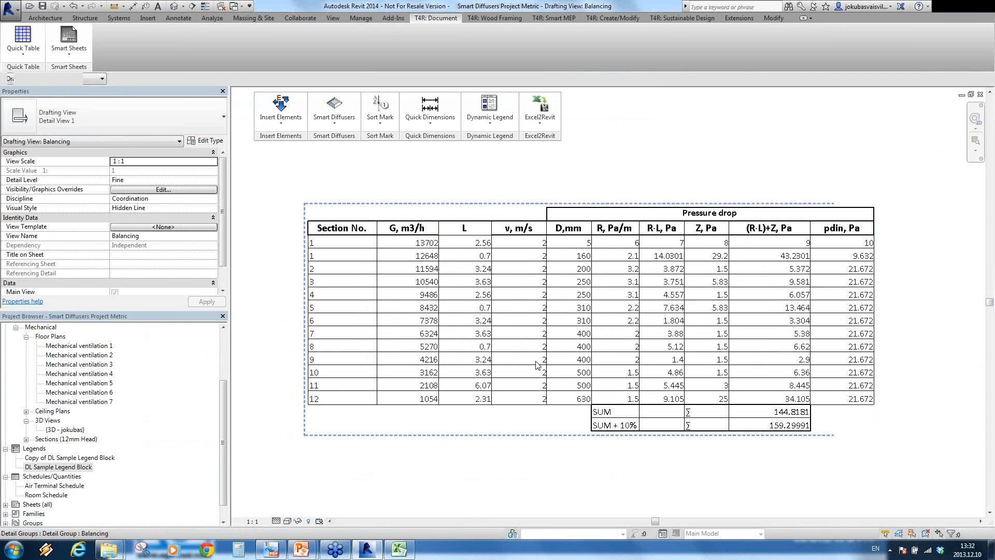
scroll(536, 365, down, 2)
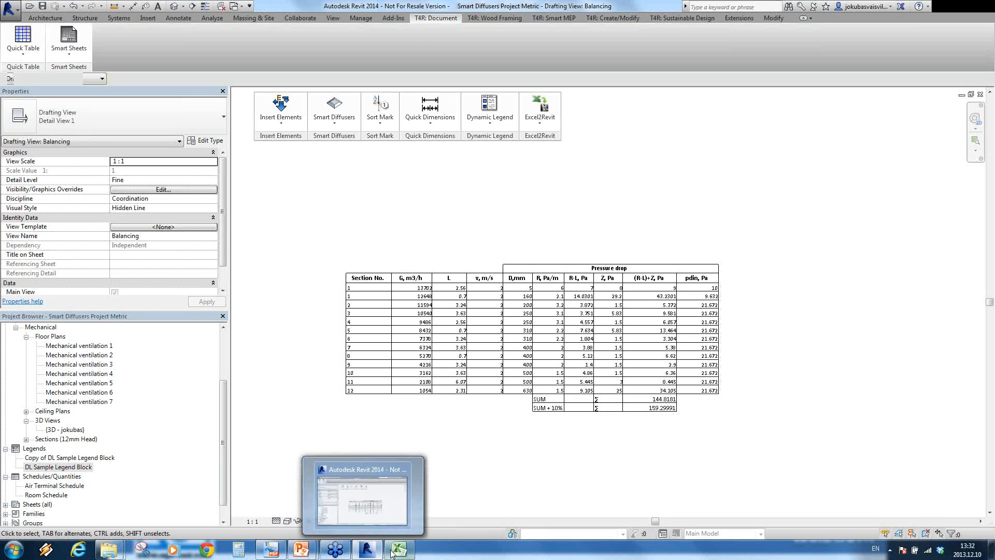
Step: Switch to the PowerPoint slide show and advance from the Excel2Revit slide to the Smart Sheets slide
mouse_move(307, 553)
click(336, 511)
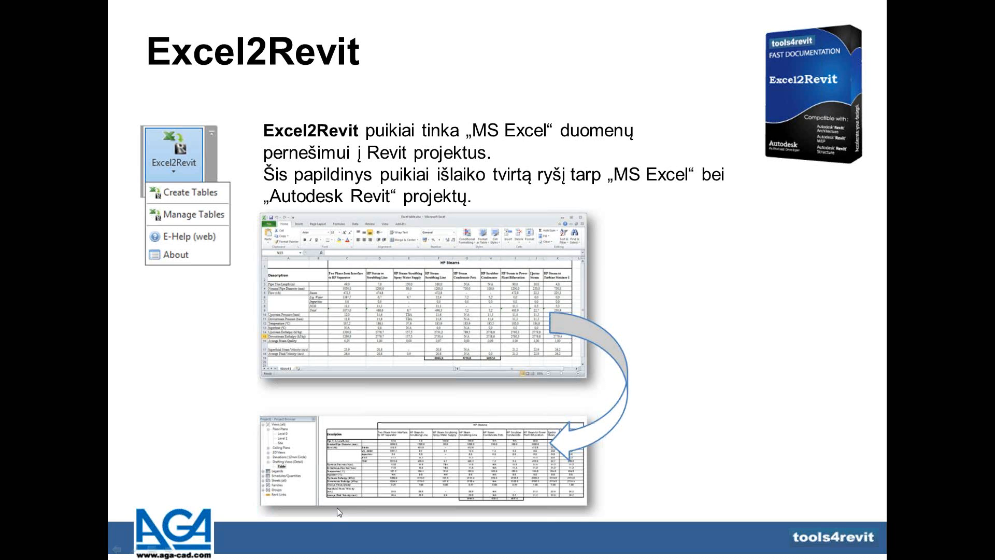
click(337, 508)
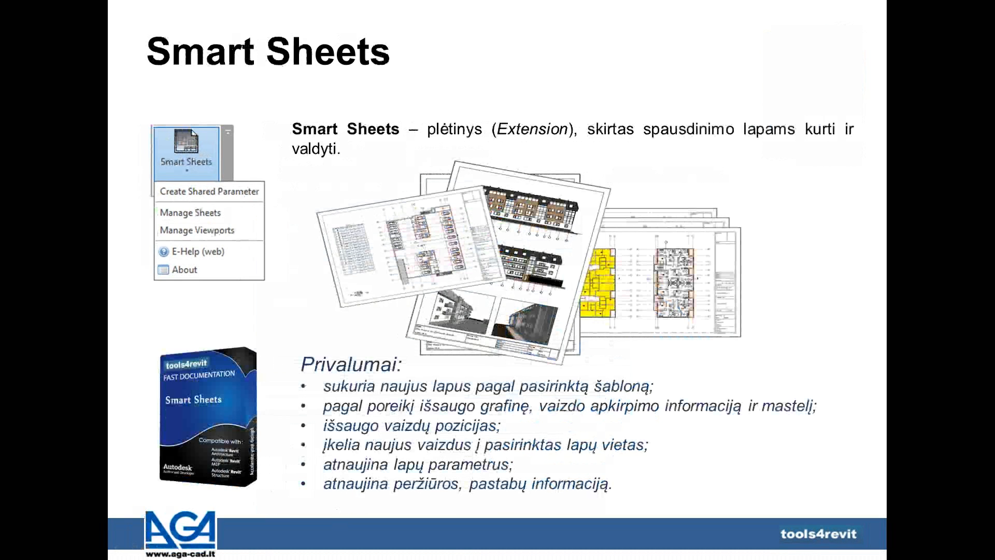
Step: Return to Revit and open the sheet 1 - Mechanical ventilation 1, showing the whole title block
key(alt+Tab)
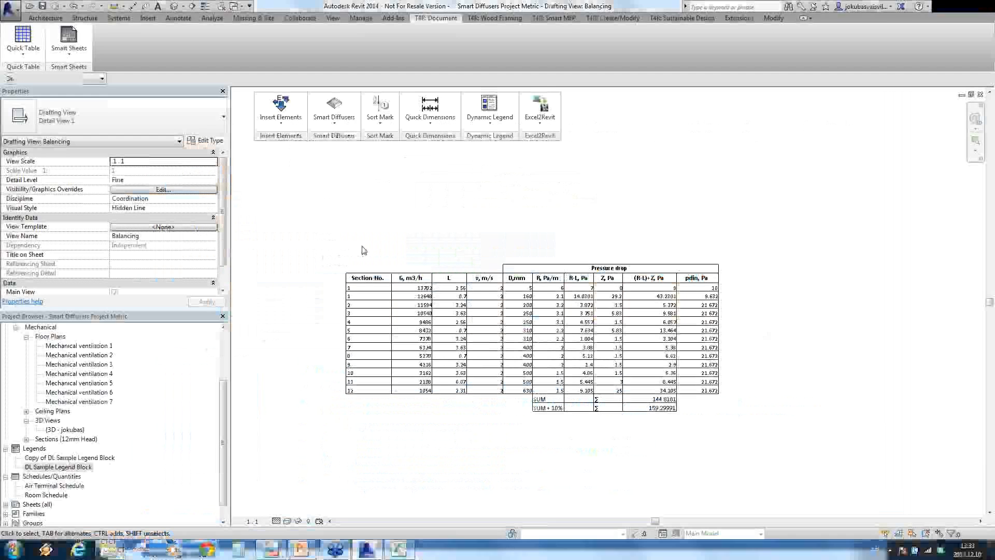
scroll(78, 456, down, 1)
click(58, 448)
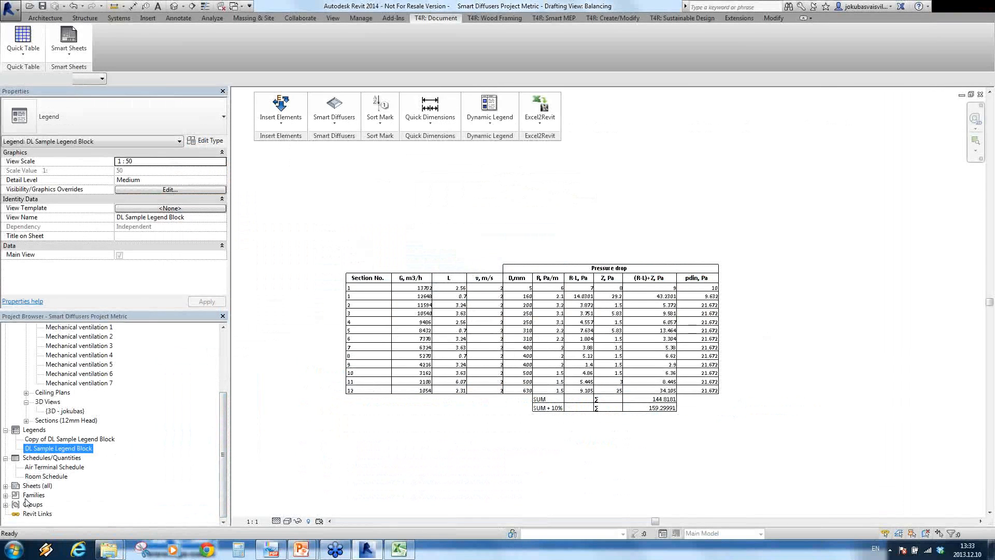
click(6, 486)
double_click(51, 495)
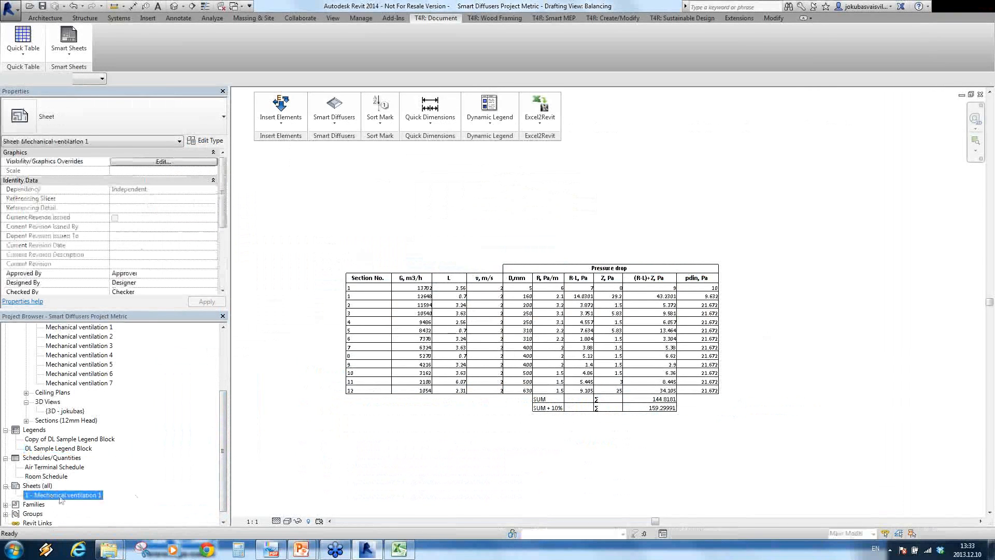
middle_drag(529, 325, 503, 362)
scroll(503, 362, down, 3)
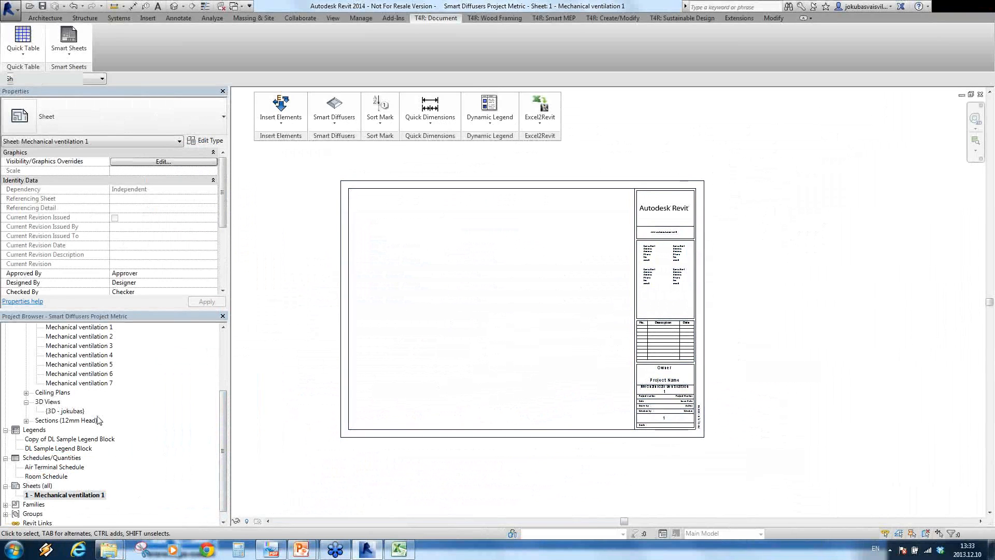
Step: Place the Mechanical ventilation 1 floor plan in the middle of the sheet's empty drawing area
click(101, 327)
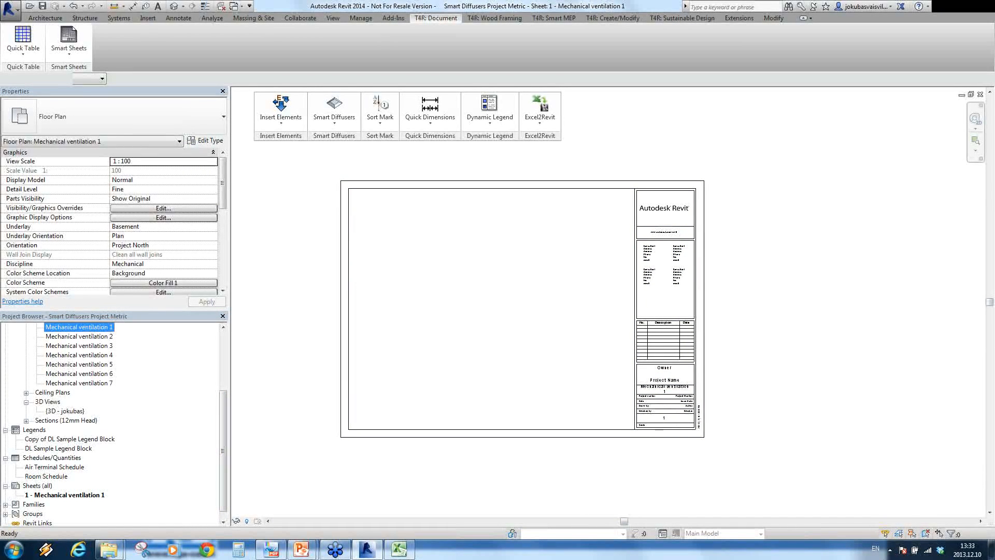
drag(511, 317, 446, 300)
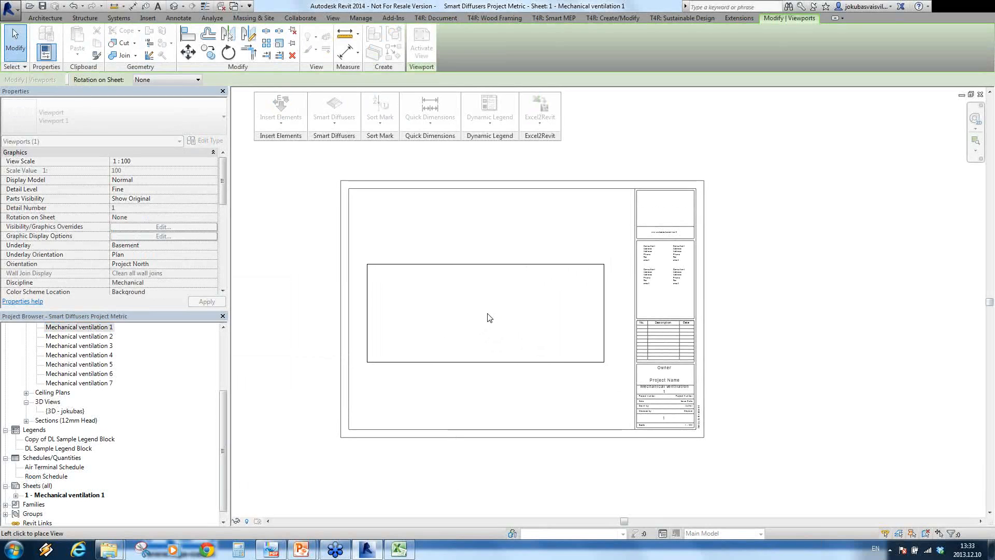
click(490, 317)
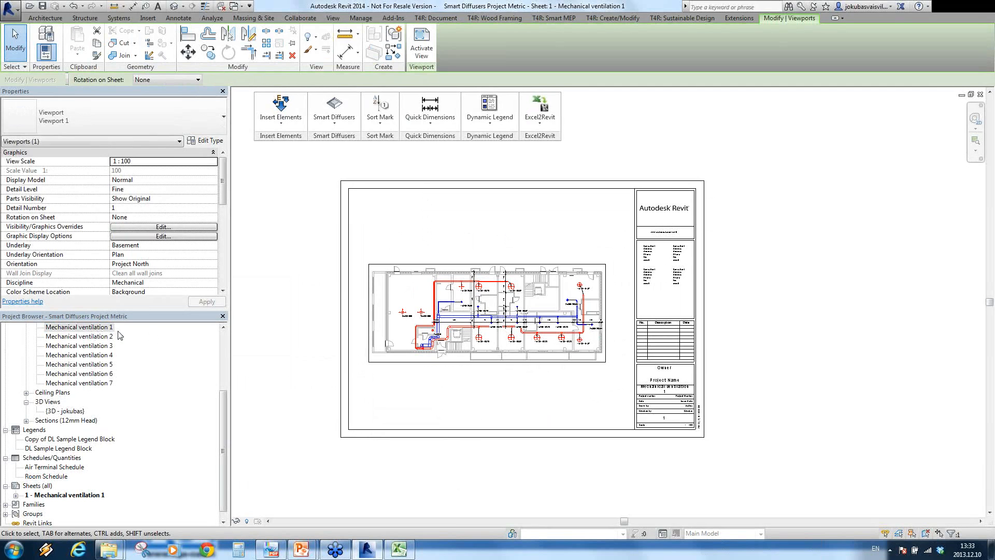
click(292, 374)
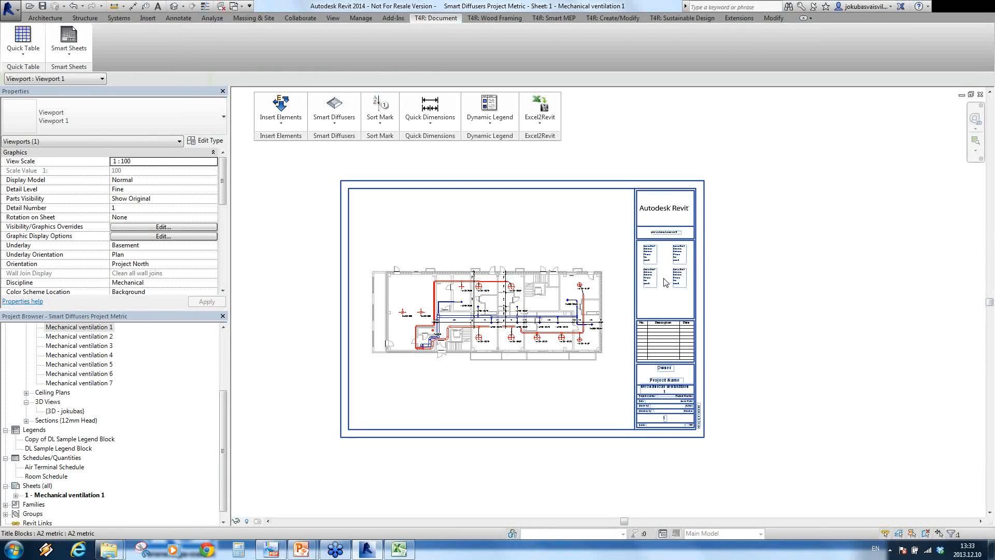
Step: Float the Smart Sheets tool beside Excel2Revit over the drawing area and open Manage Sheets
drag(67, 67, 582, 138)
click(584, 115)
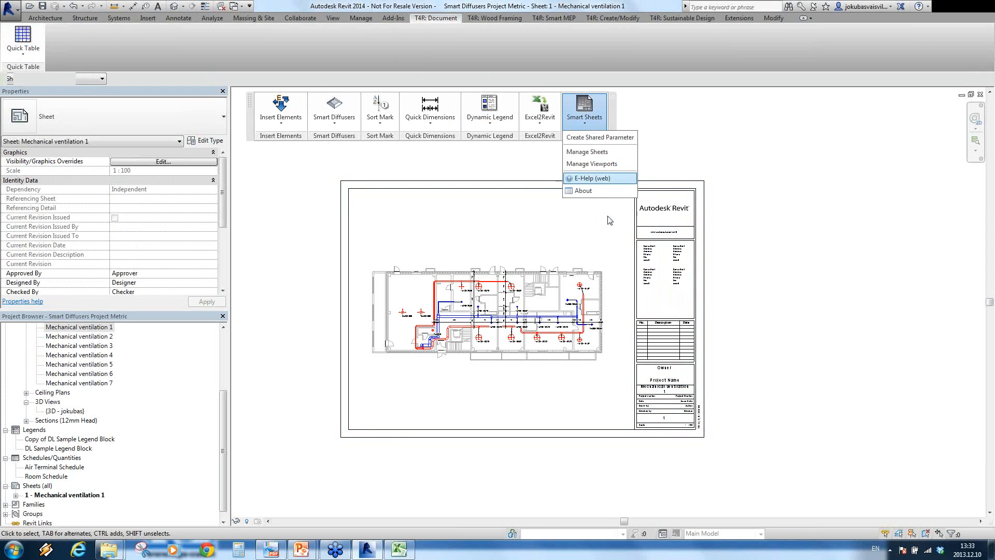
click(599, 137)
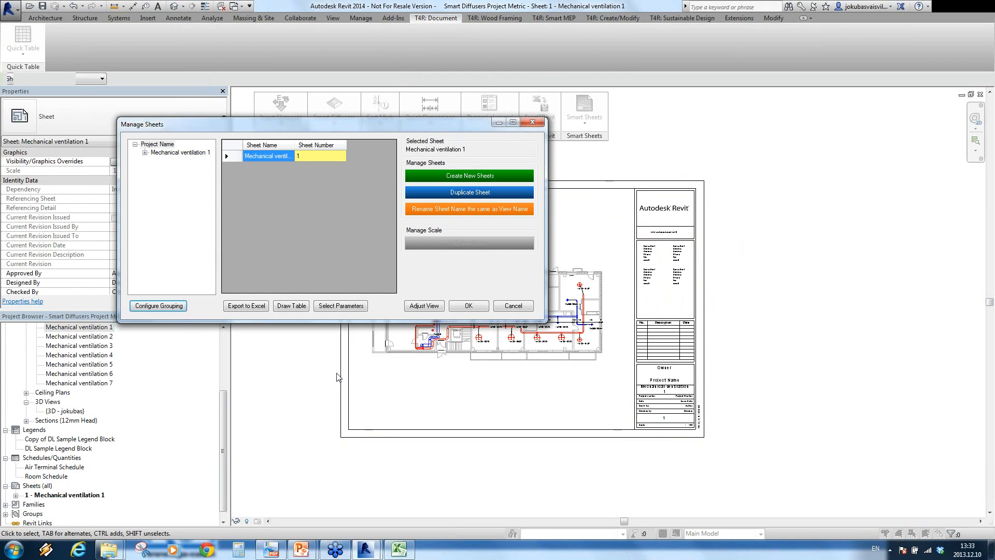
Step: Start creating new sheets from sheet 1 and choose the Mechanical ventilation 2 through 7 floor plans as their views
click(478, 176)
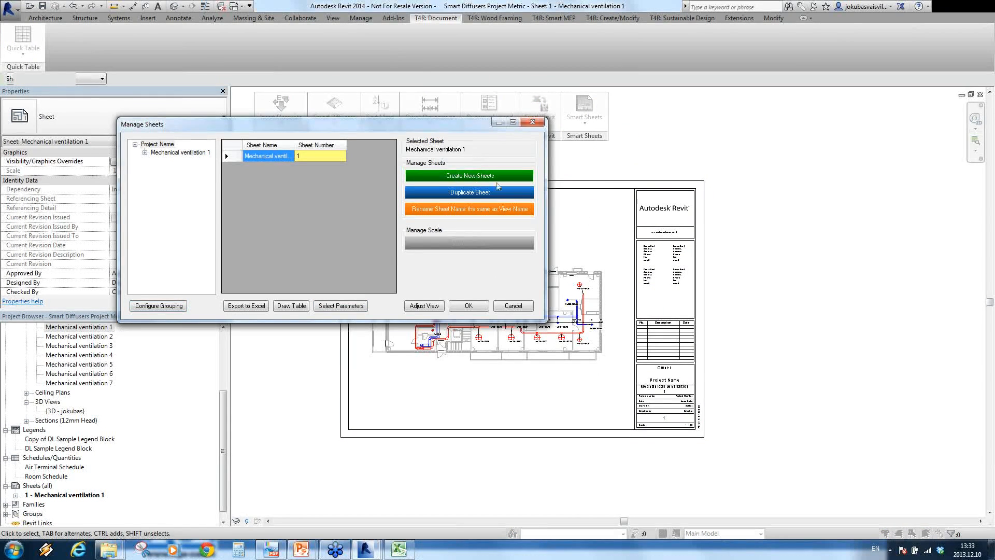
drag(705, 275, 708, 303)
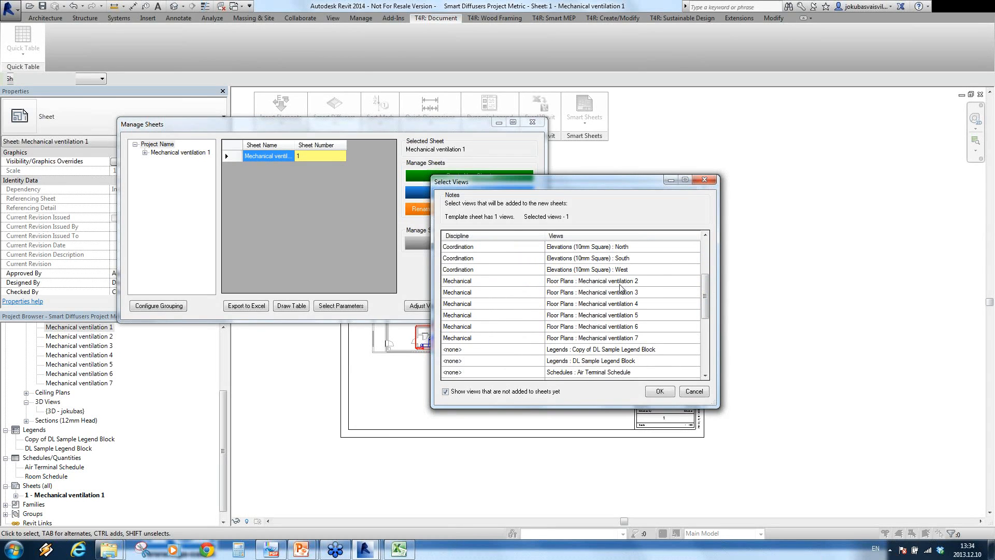
drag(653, 281, 656, 337)
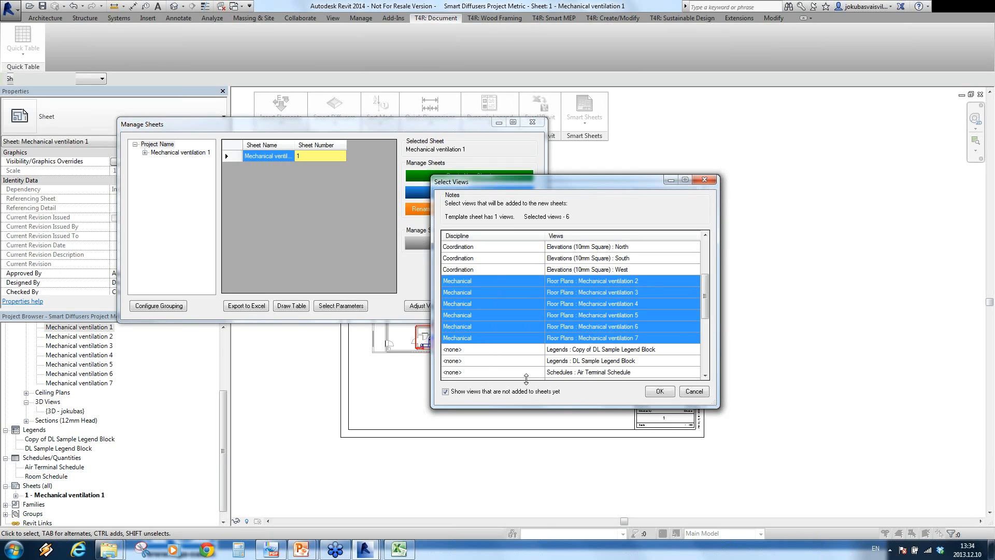
click(660, 392)
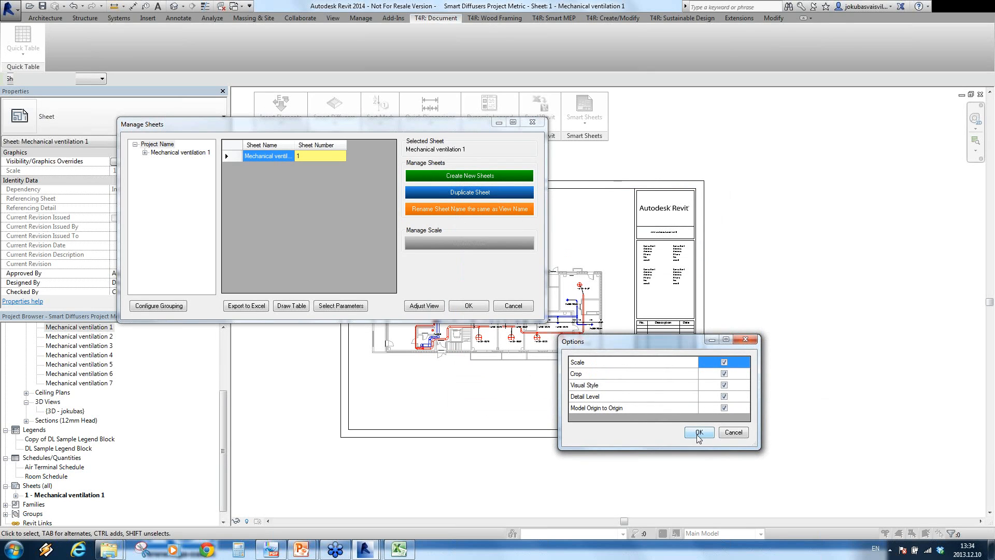
Step: Accept the view options and new sheet parameters to create sheets 2 through 7, and finish managing sheets
drag(599, 340, 388, 220)
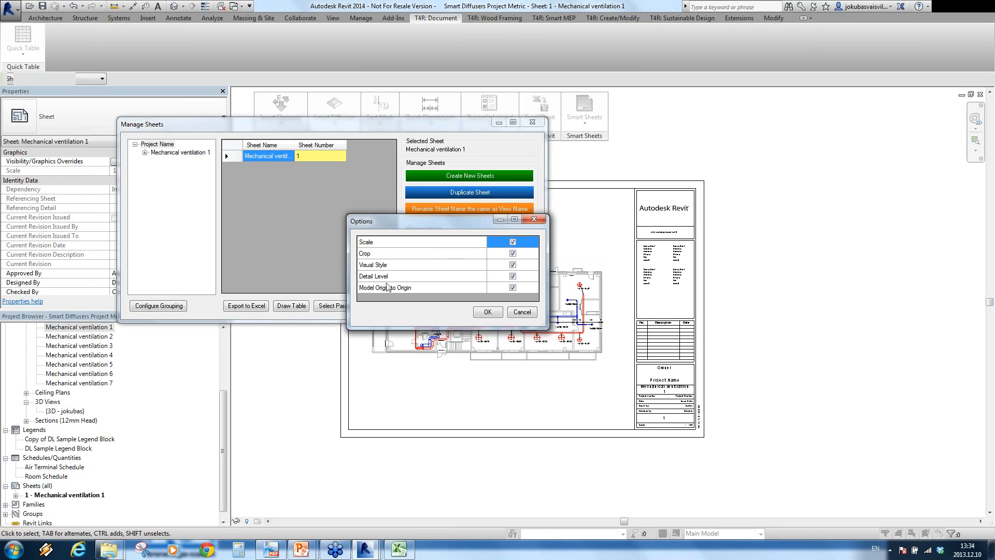
click(513, 242)
click(488, 315)
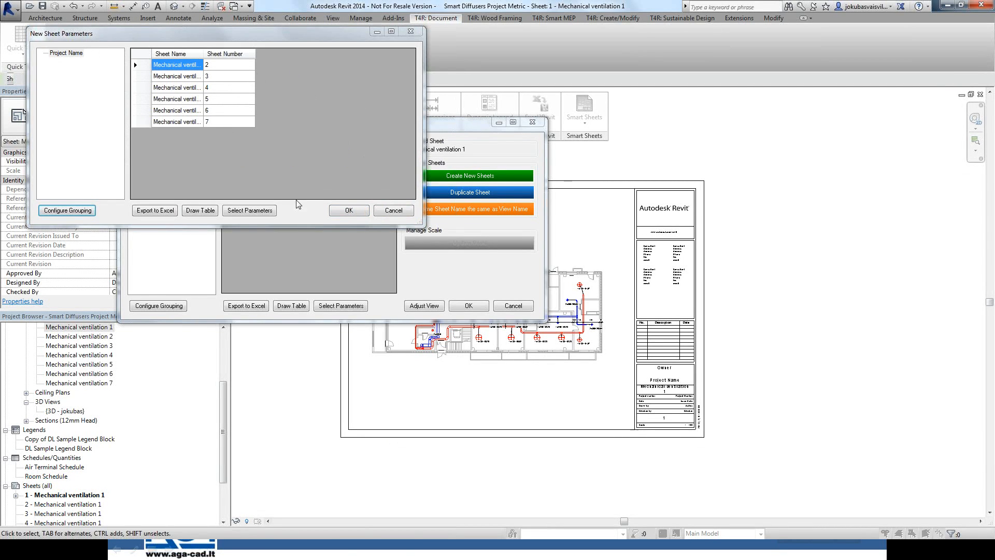
click(348, 210)
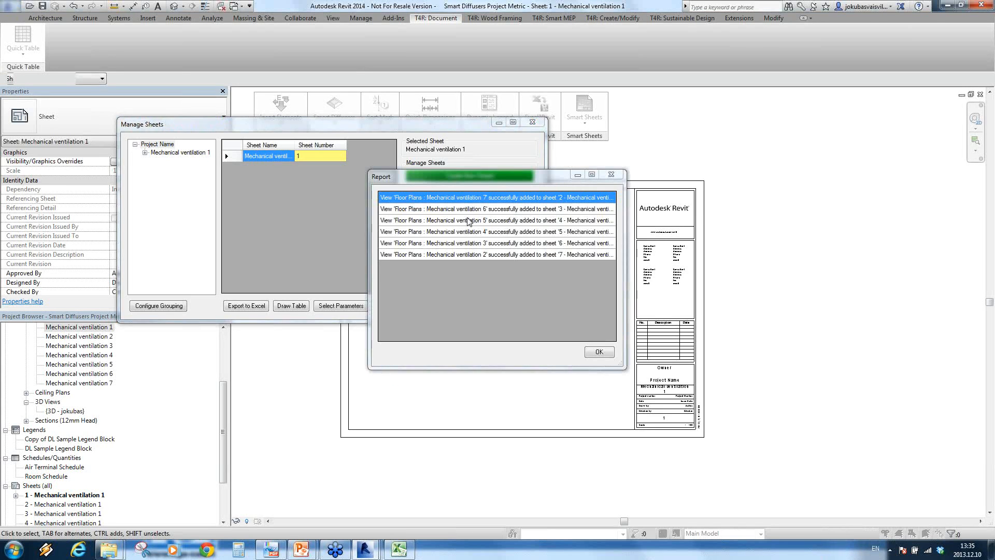
click(598, 354)
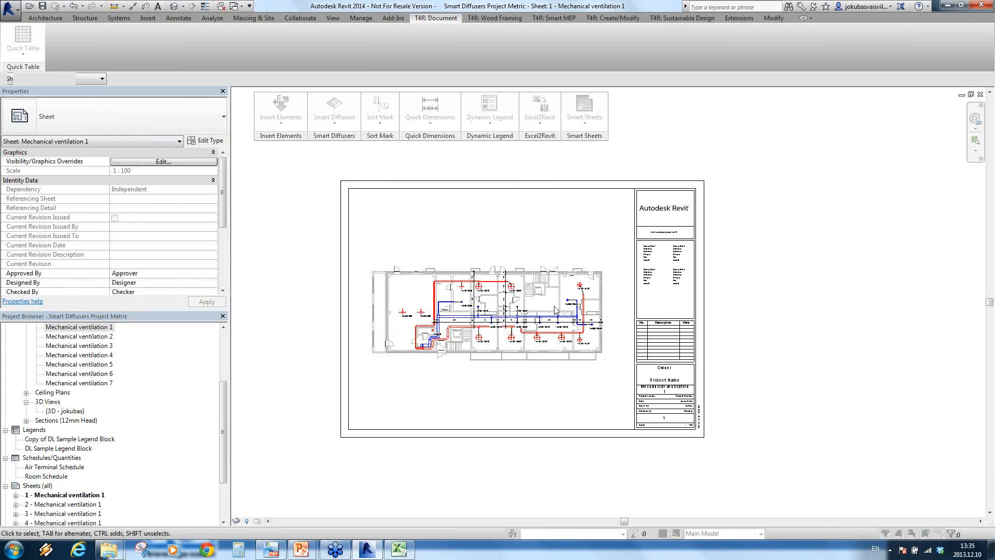
click(469, 306)
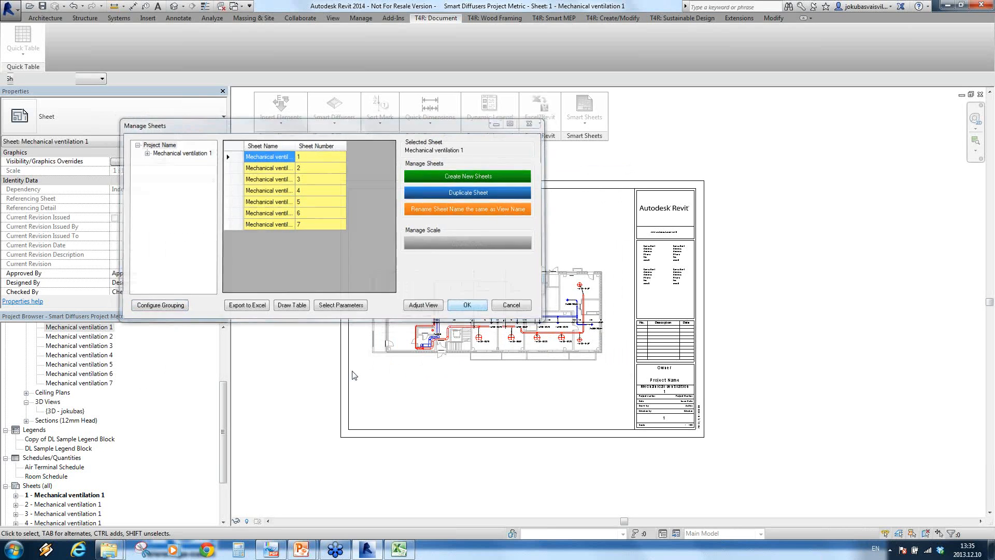
Step: Open the newly created sheet 2 - Mechanical ventilation 1 to view its placed floor plan
scroll(222, 437, down, 2)
click(79, 449)
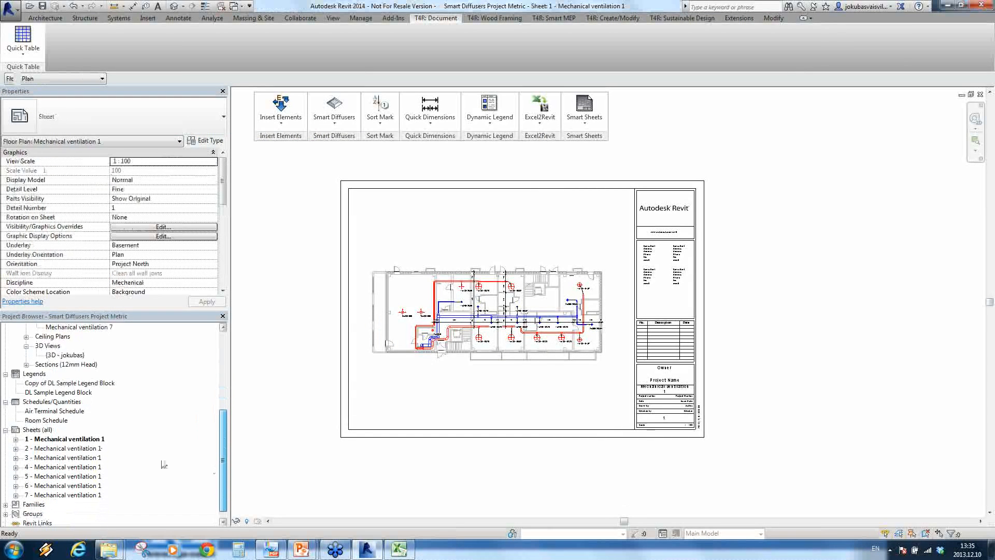
double_click(78, 449)
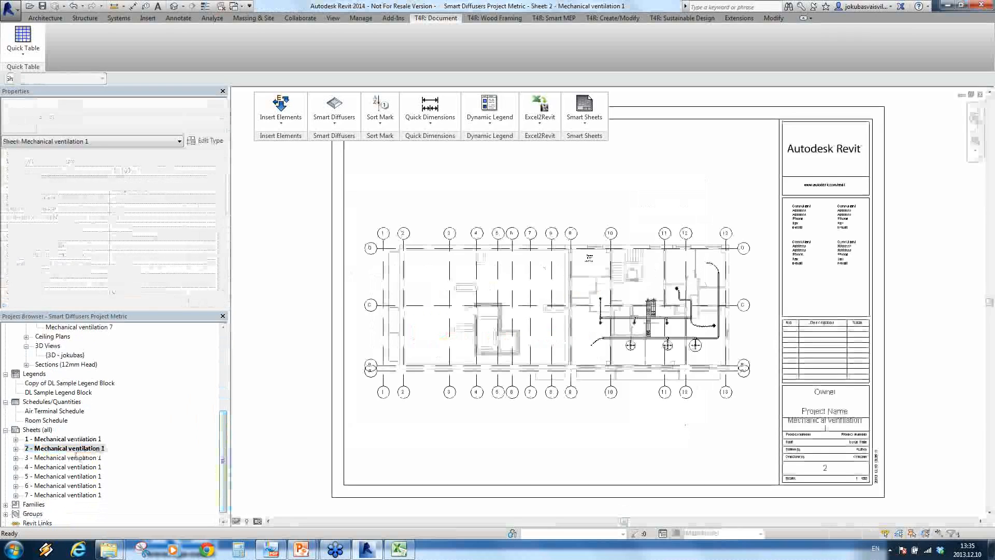
Step: Open sheets 3, 4 and 5 in turn to view their placed floor plans, and switch to the Smart Sheets slide in PowerPoint
double_click(68, 459)
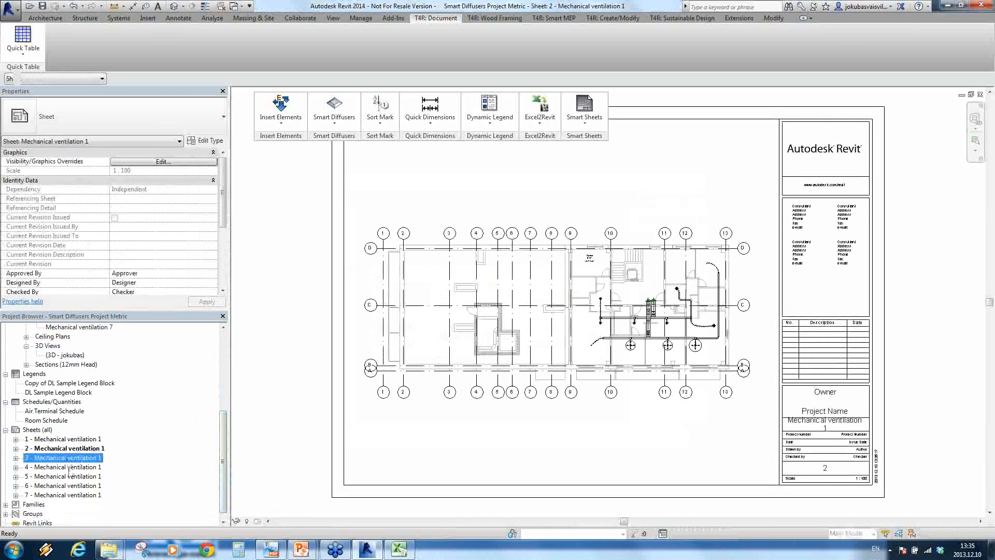
double_click(69, 467)
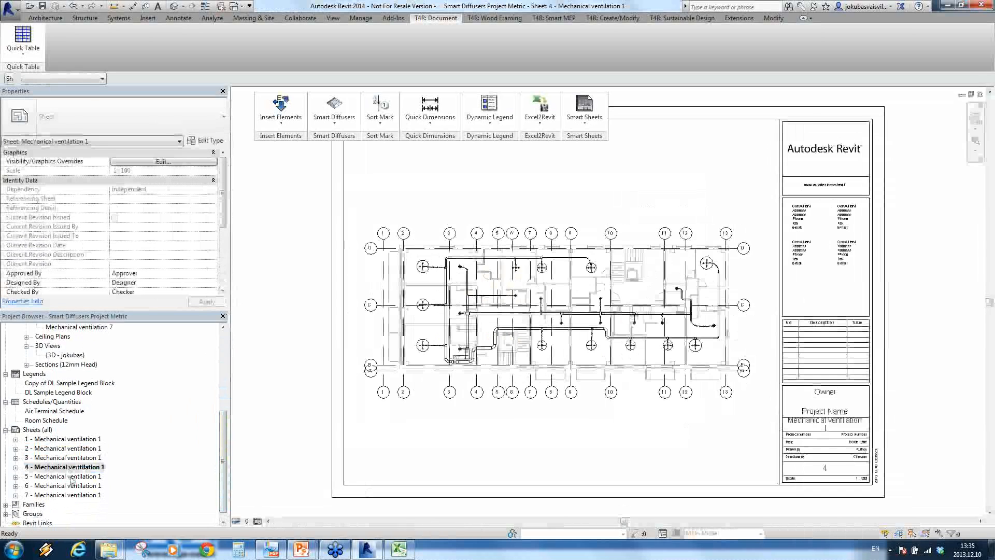
click(70, 476)
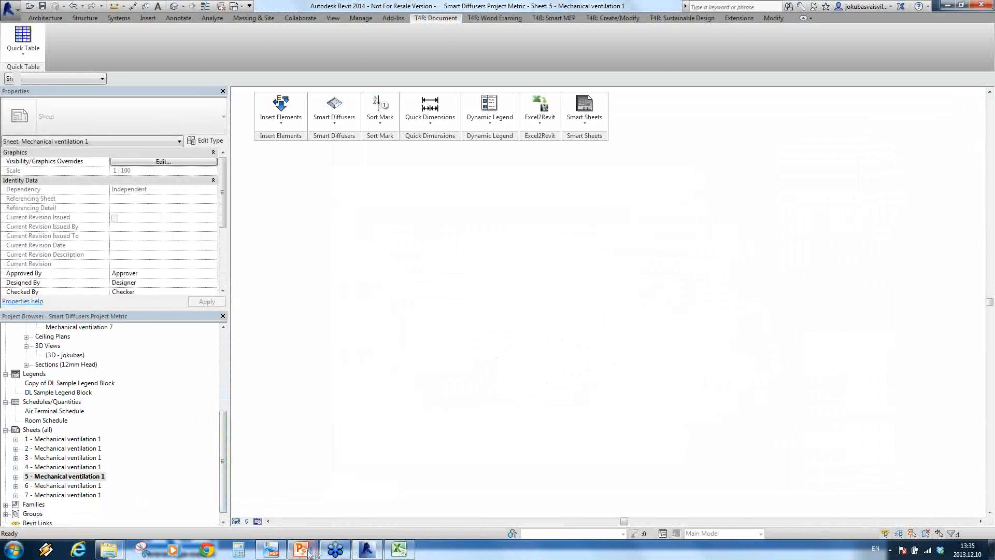
mouse_move(301, 550)
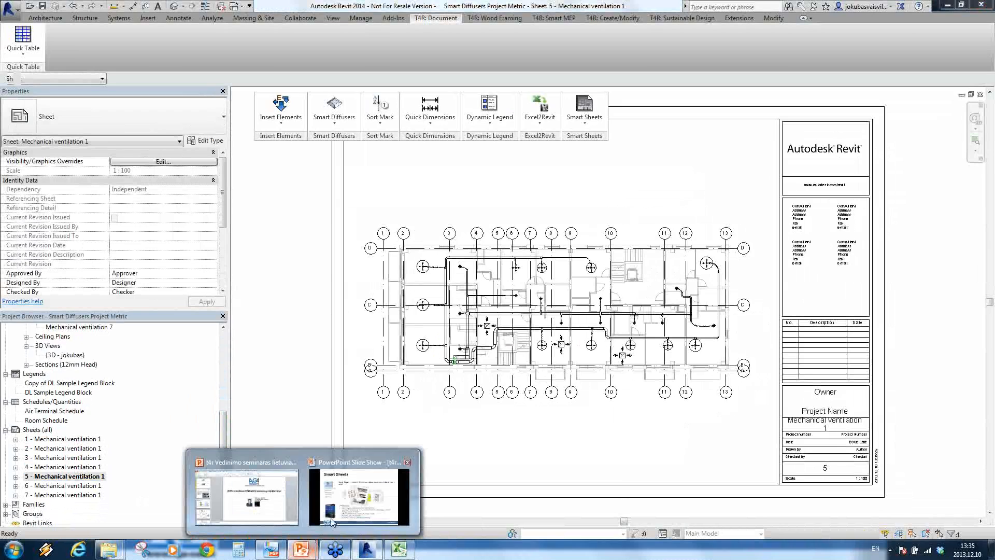
click(359, 497)
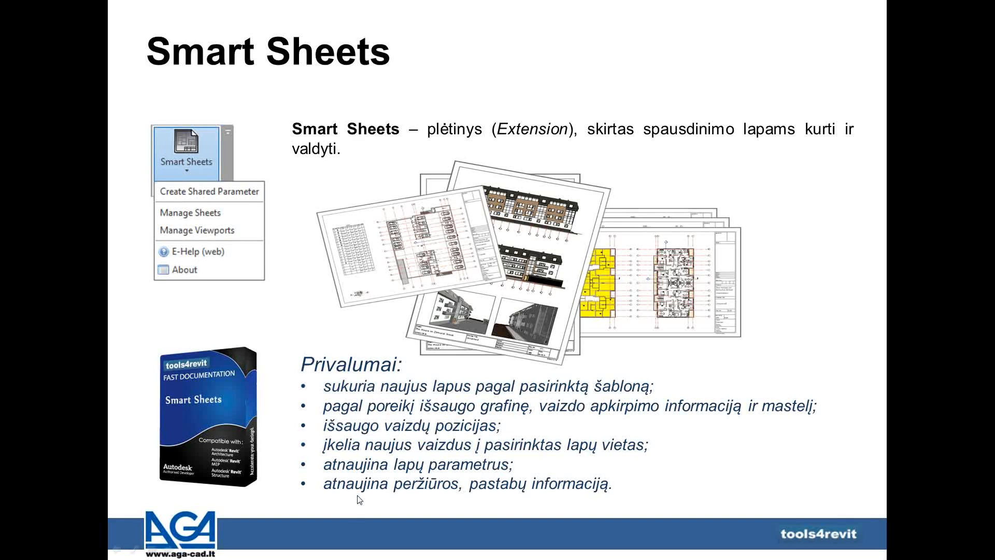
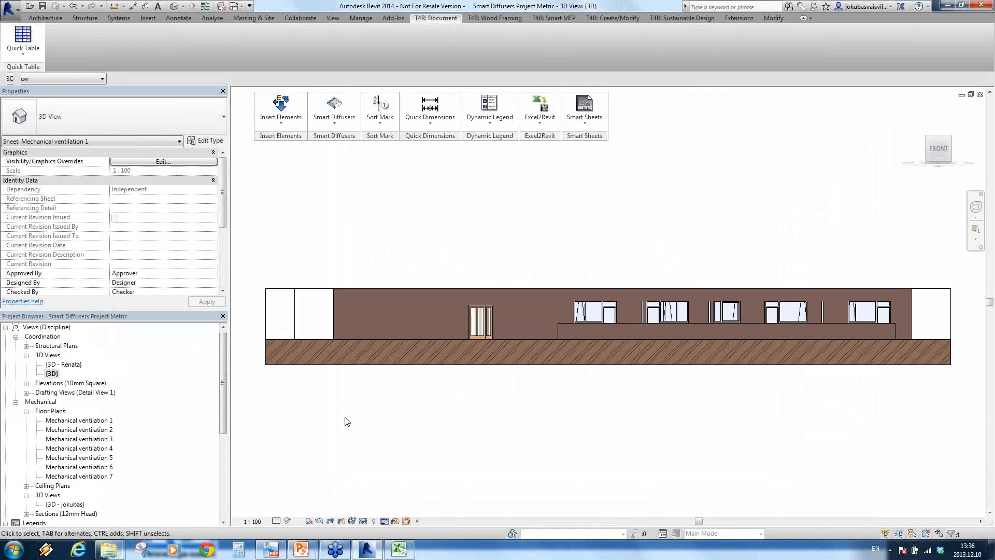
Step: Run an interference check on the 3D building model for ducts against floors and walls
shift+middle_drag(778, 395, 692, 285)
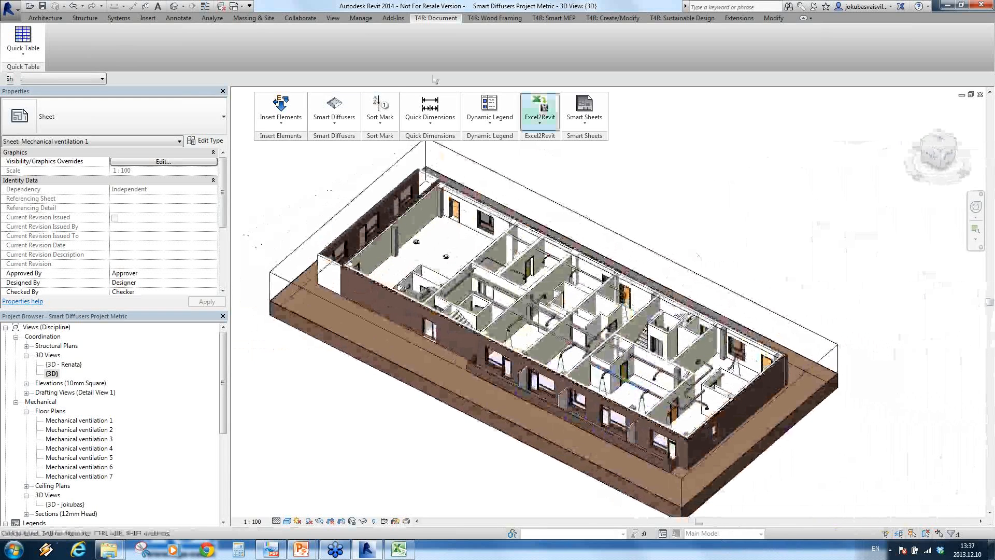
click(300, 18)
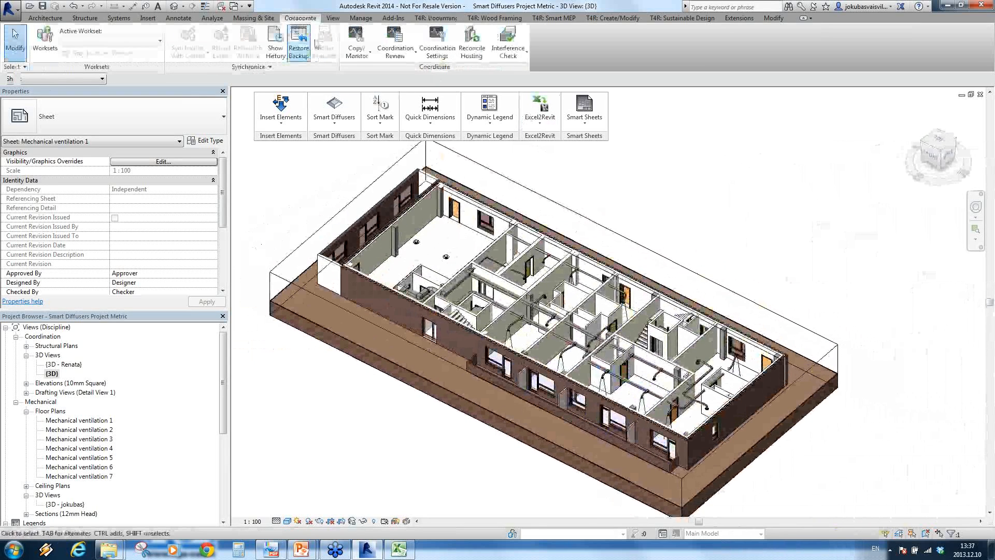
click(513, 56)
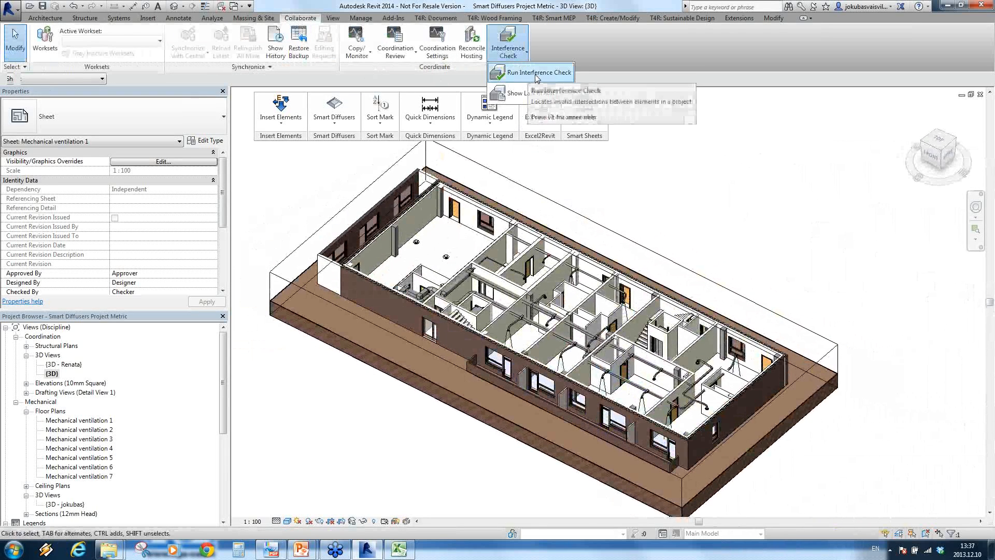
click(536, 73)
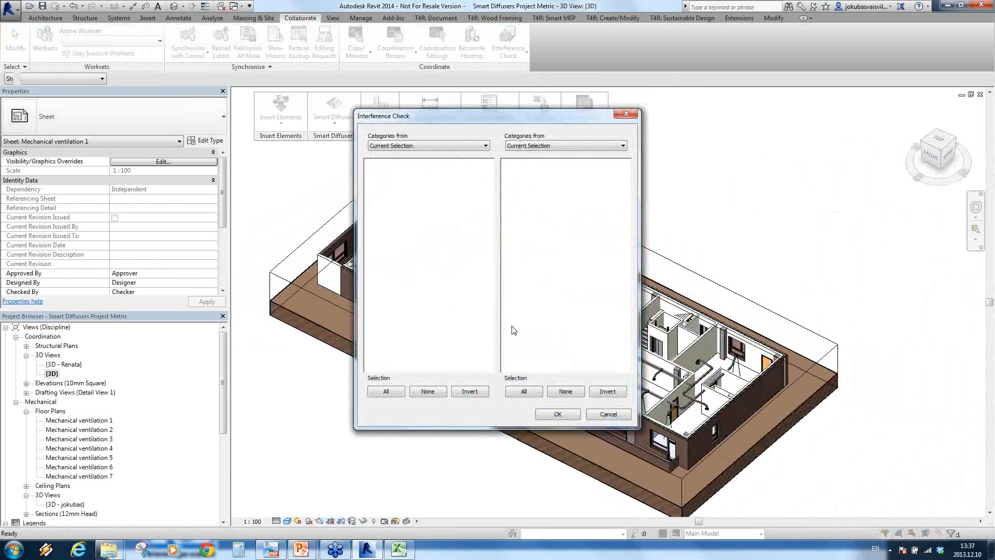
click(570, 418)
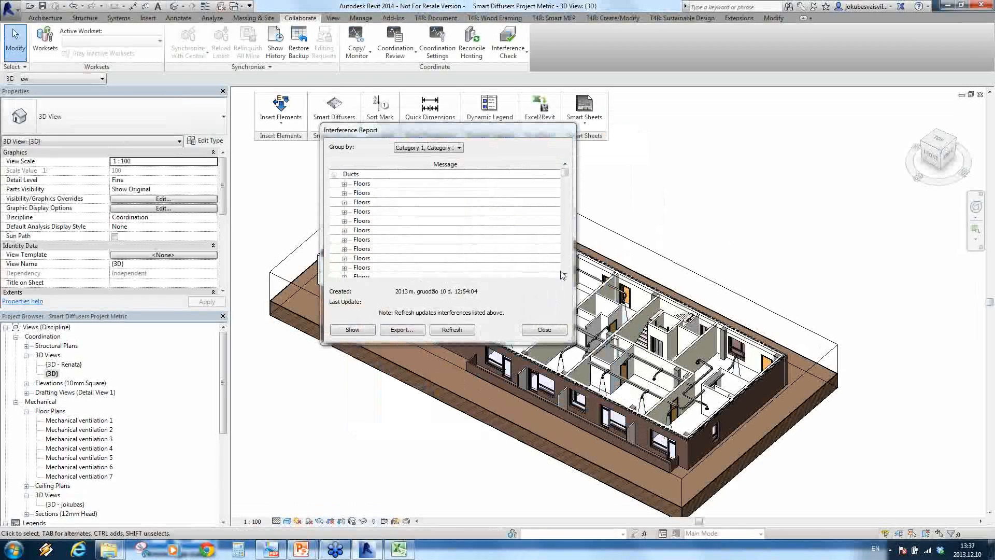
Step: Export the interference report to the Desktop as the HTML file Smart Diffusers Project Metric, replacing the existing file, and close the report
drag(565, 172, 566, 265)
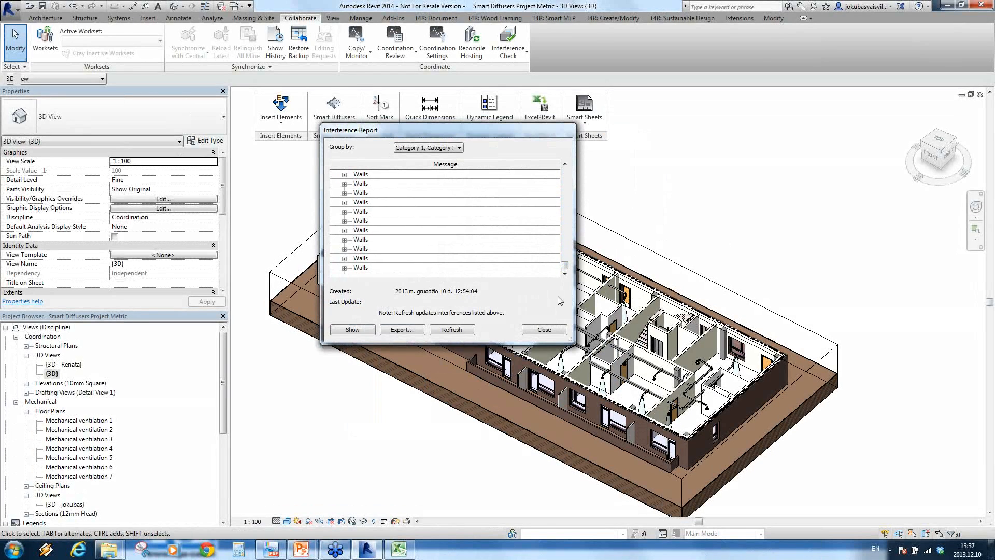
click(402, 330)
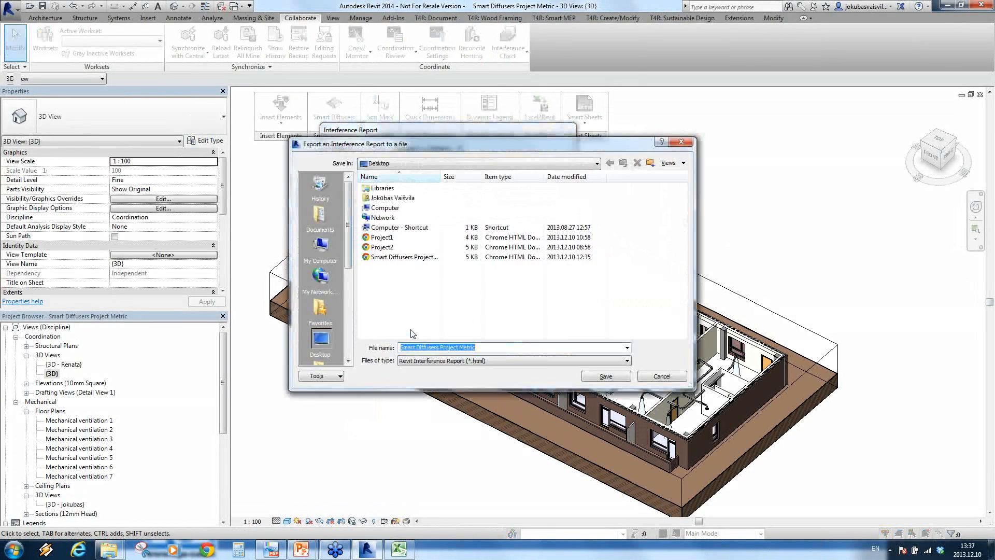
click(487, 348)
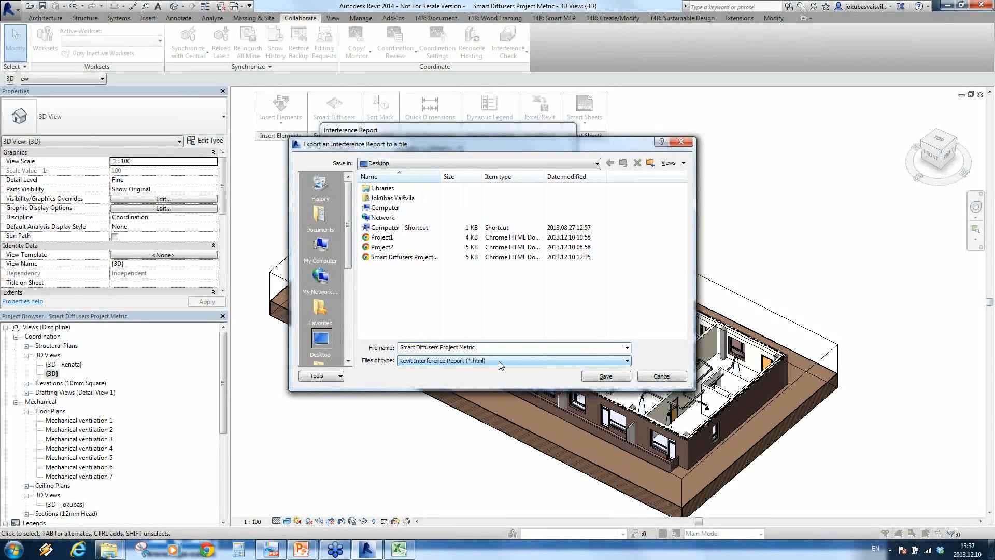
click(605, 376)
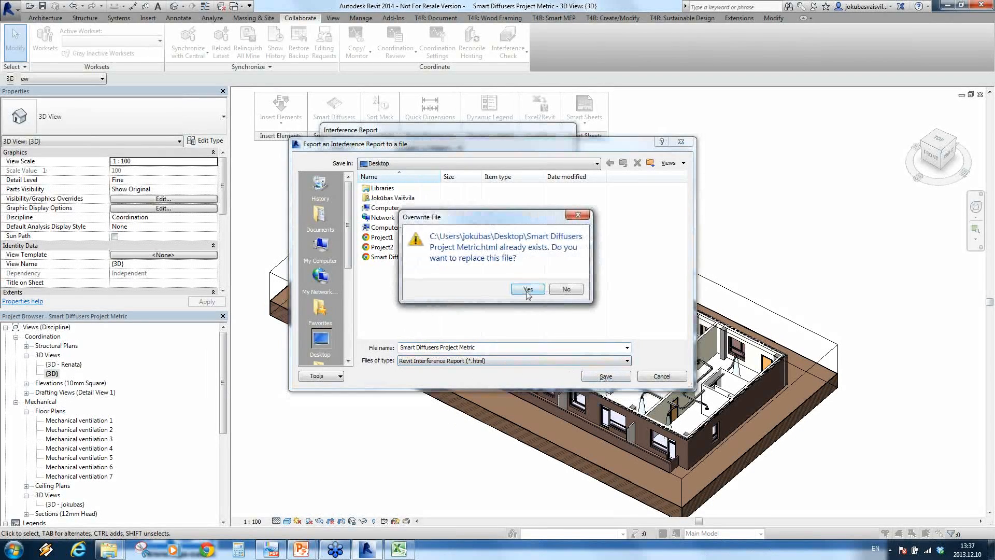
click(510, 290)
click(544, 331)
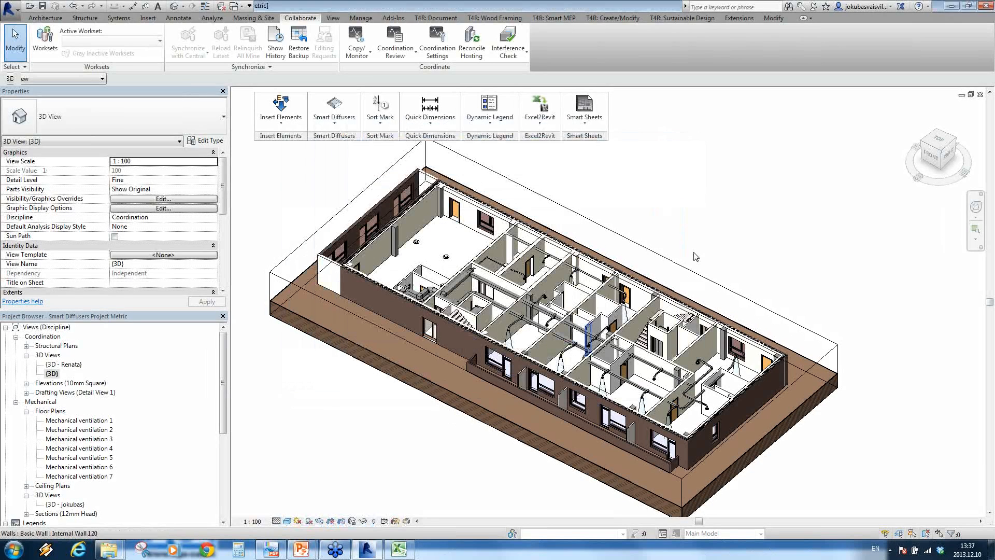
Step: Float the Cut Opening Pro tool beside Smart Sheets over the drawing area and open Read Interference Check Data
click(666, 19)
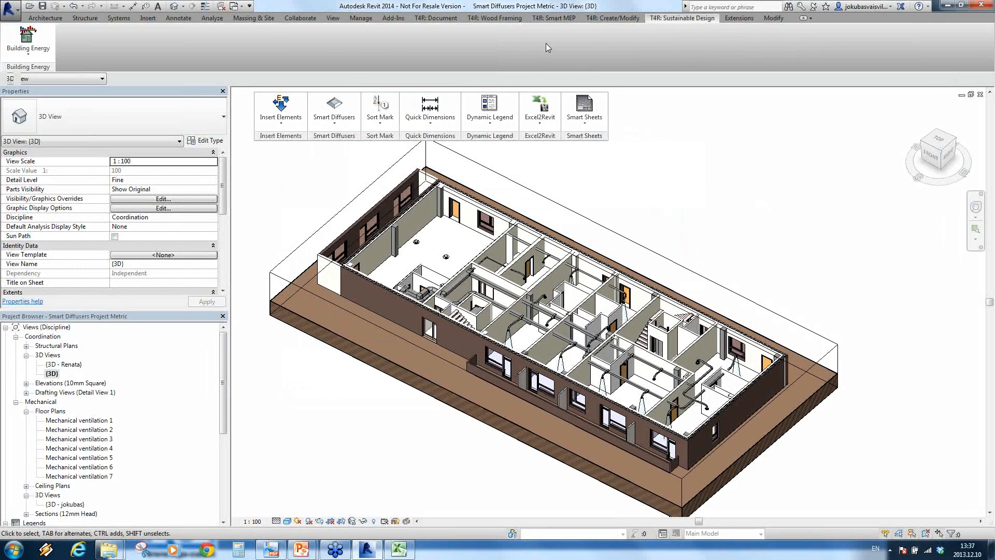
click(612, 18)
drag(227, 70, 637, 151)
click(637, 155)
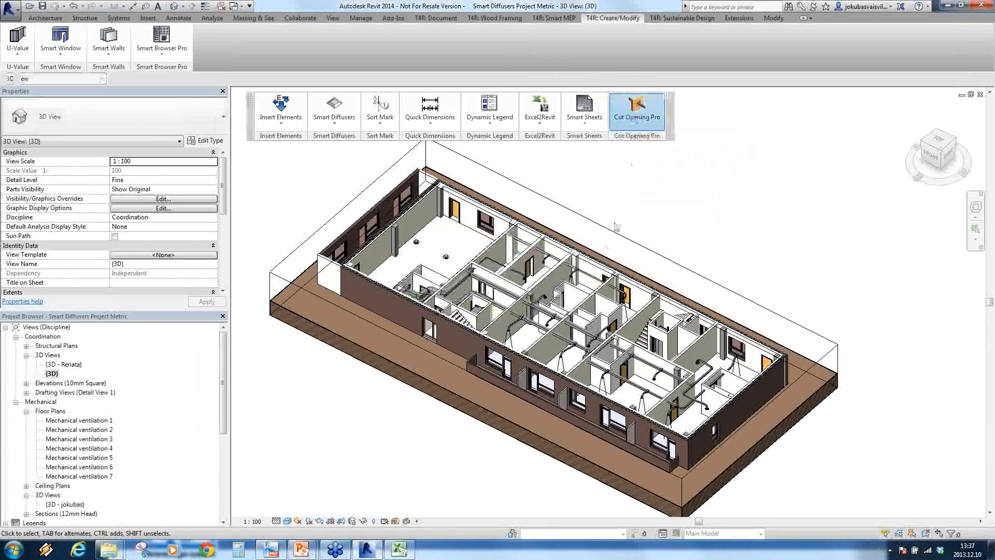
Step: Load the Smart Diffusers Project Metric interference report from the Desktop, then view and dismiss the report of removed elements
click(365, 228)
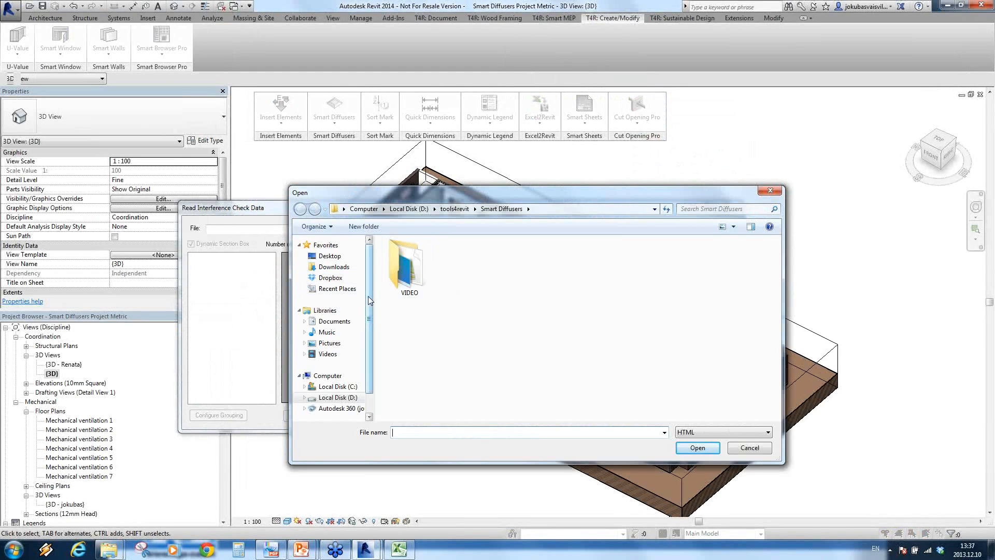
click(330, 256)
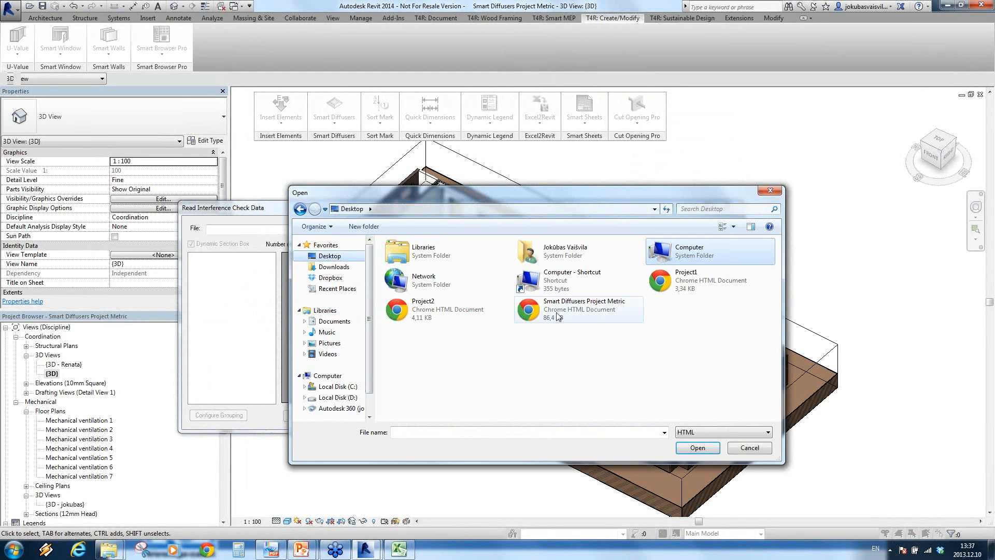
click(580, 309)
click(695, 447)
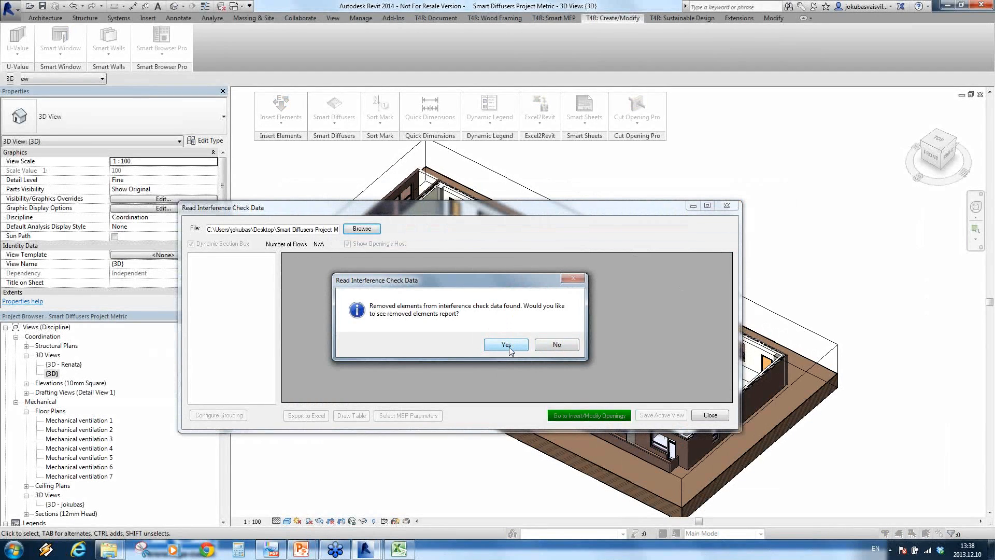
click(510, 348)
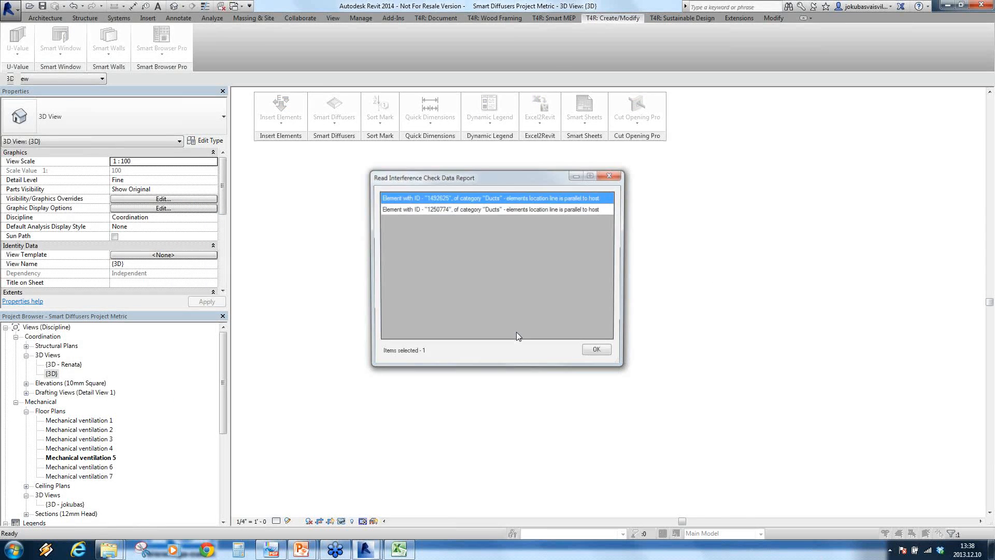
click(598, 352)
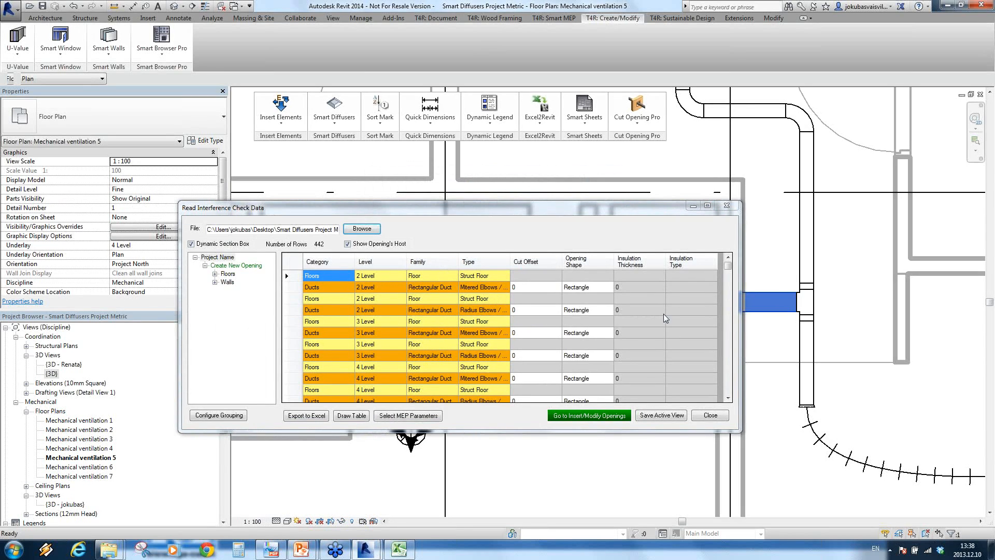
Step: Go to Insert/Modify MEP Openings and hide the openings' host rows so only the ducts are listed
mouse_move(728, 265)
mouse_down()
mouse_move(728, 345)
mouse_move(729, 266)
mouse_up()
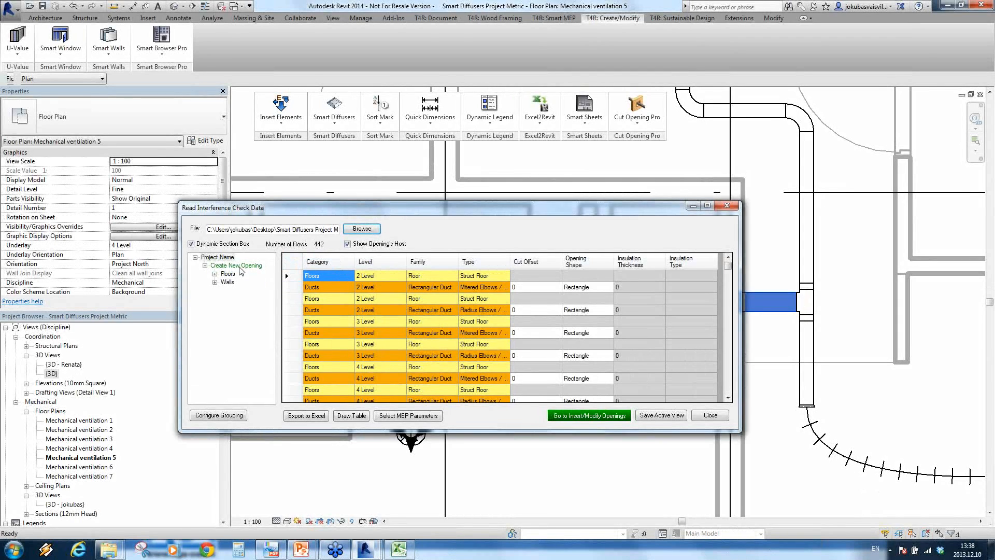
click(590, 416)
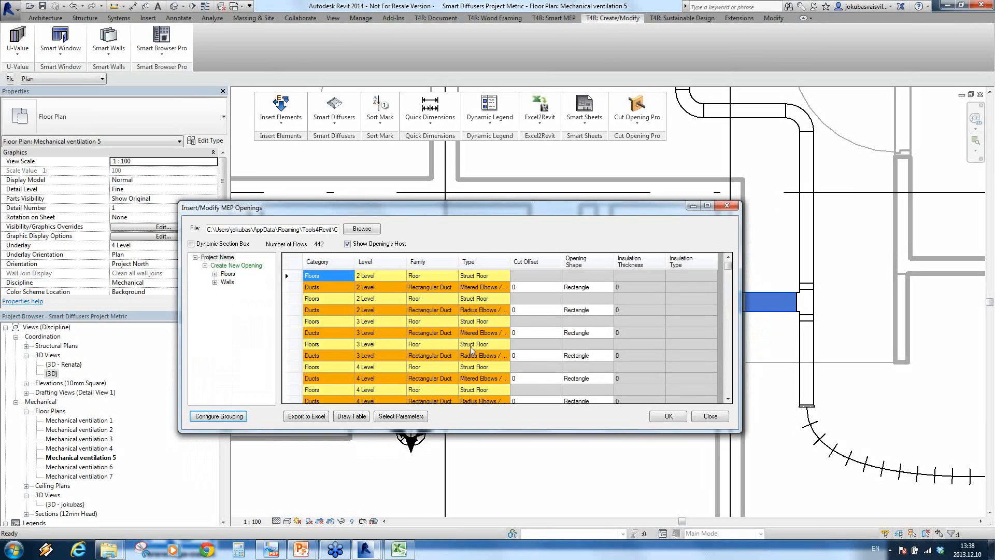
click(347, 243)
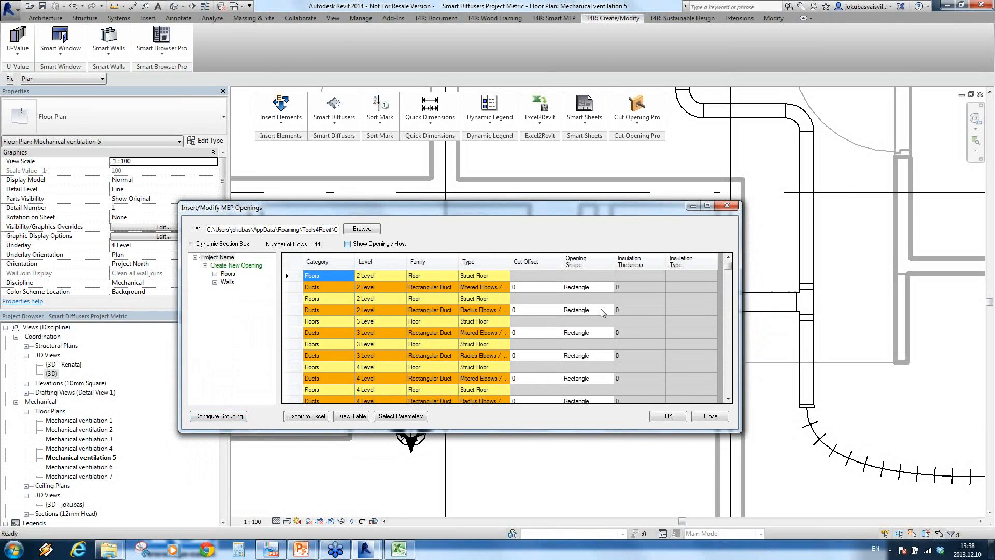
mouse_move(731, 269)
mouse_down()
mouse_move(729, 352)
mouse_move(726, 256)
mouse_up()
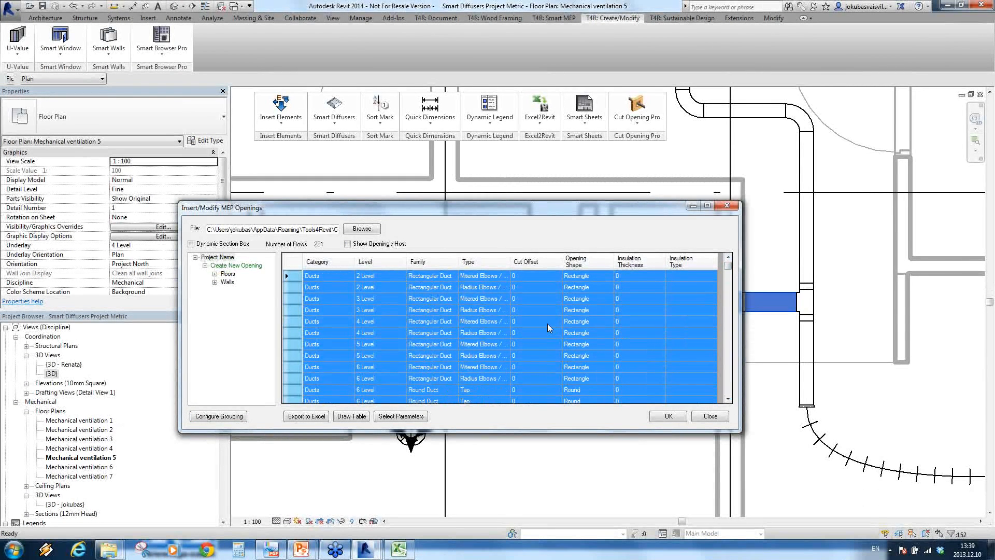
Step: Set the Cut Offset to 150 for the entire column of ducts
click(537, 278)
right_click(537, 280)
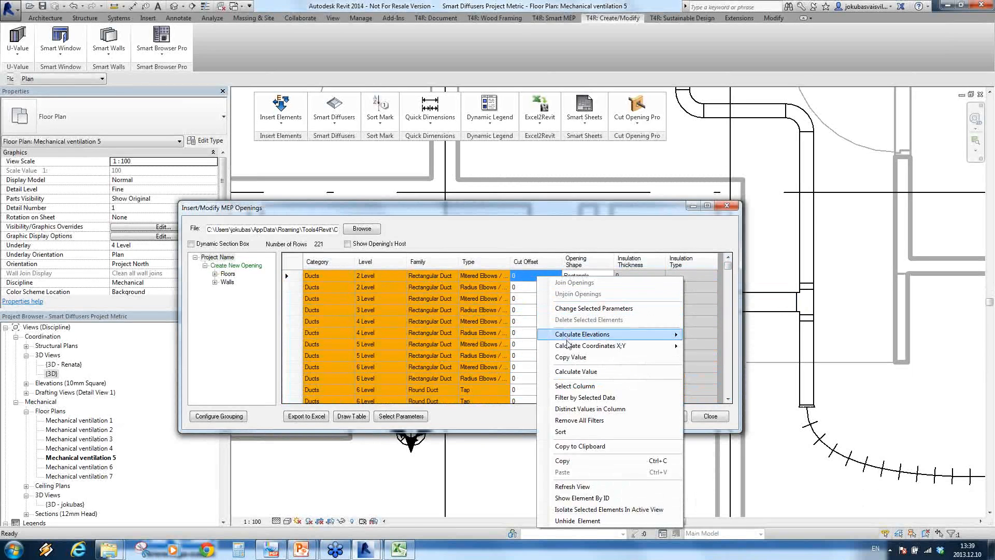
click(575, 386)
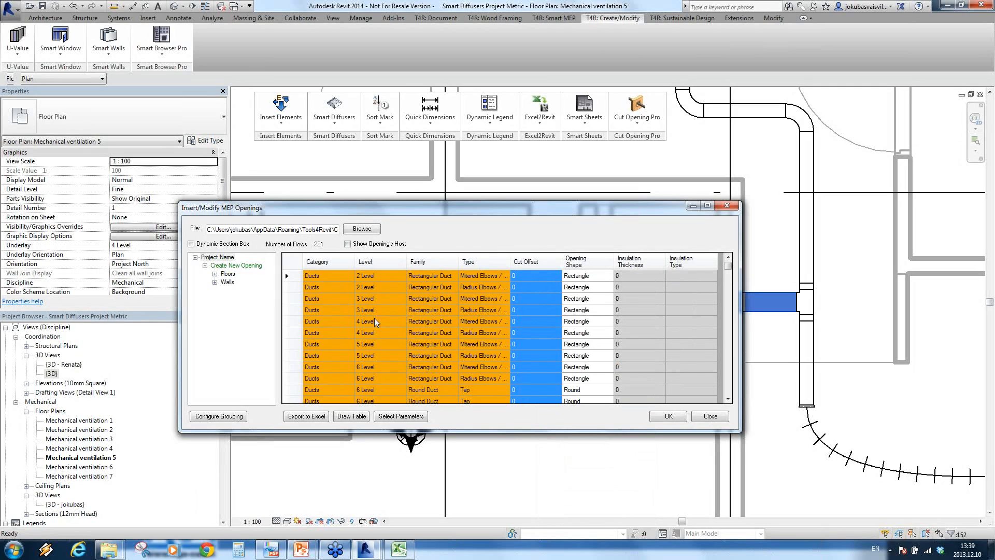
right_click(542, 335)
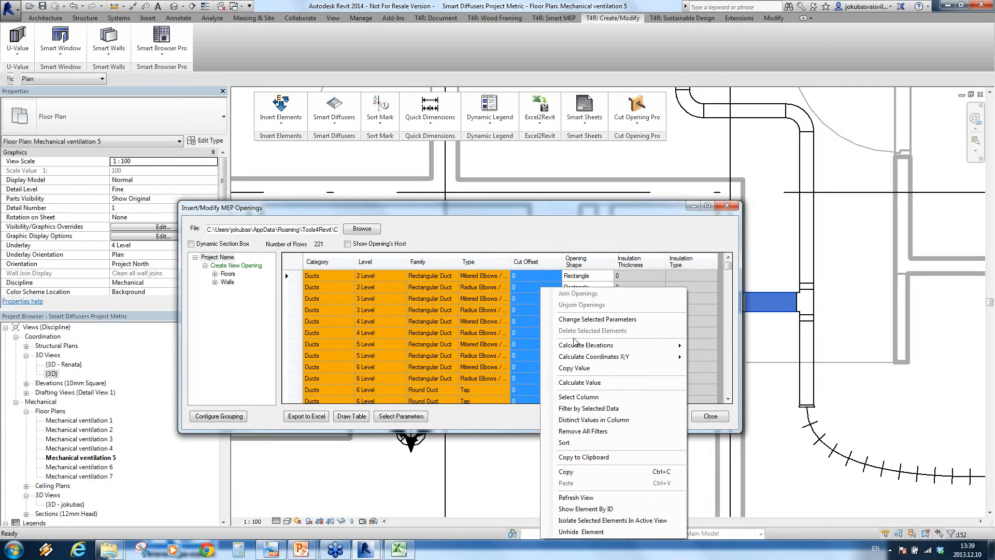
click(583, 317)
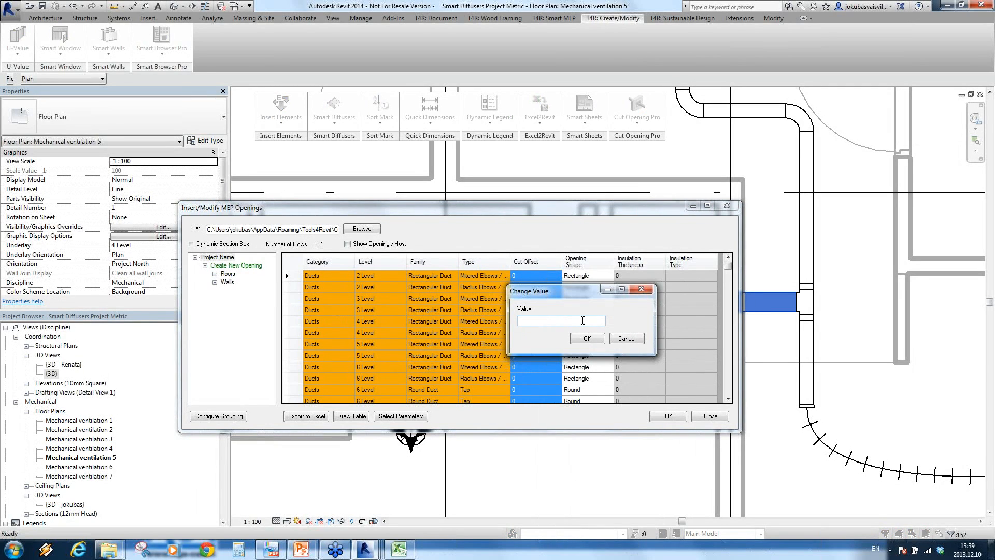
text(150)
click(587, 338)
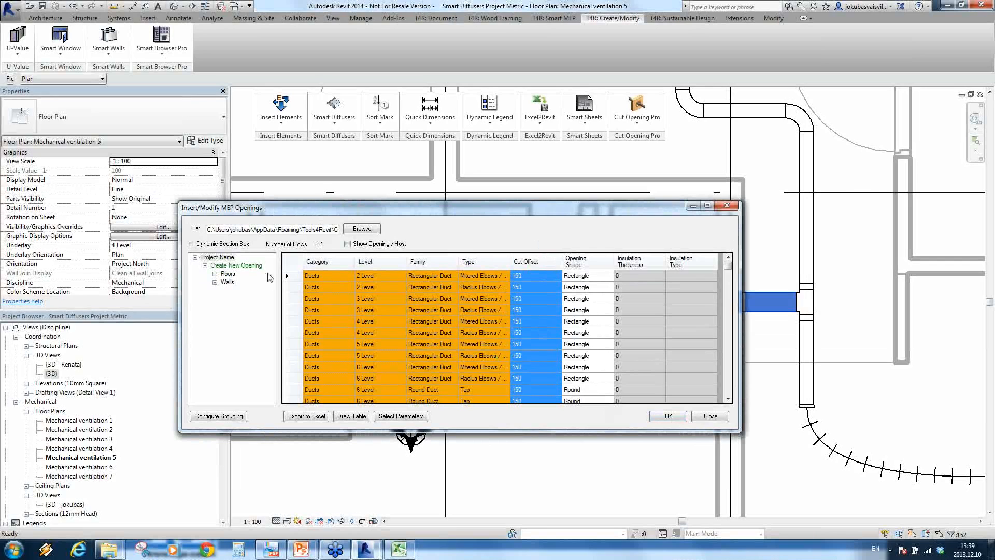
Step: Insert the openings for all ducts under Create New Opening, dismiss the insertion report, and close the openings dialog
click(254, 266)
right_click(253, 266)
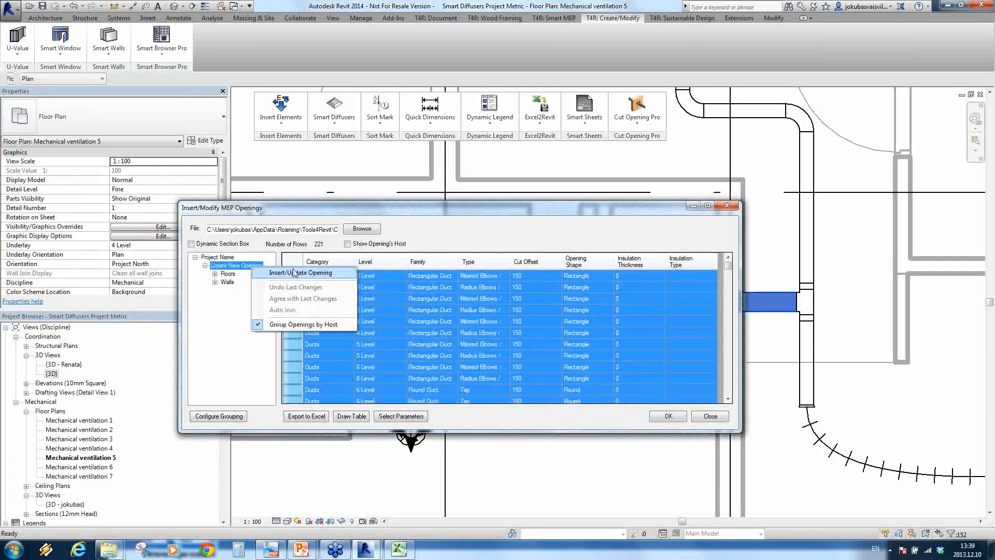
click(298, 274)
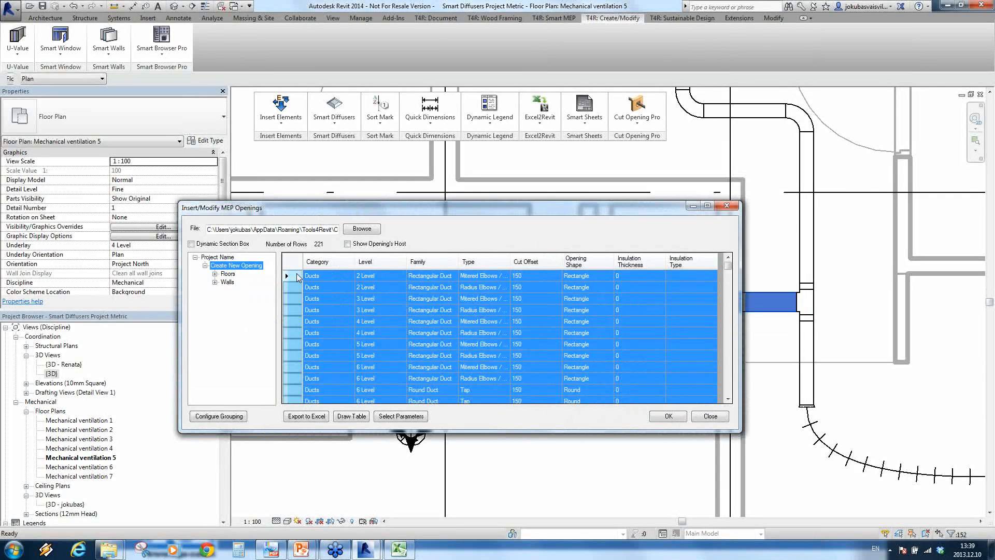
right_click(242, 267)
click(275, 274)
right_click(249, 266)
click(293, 274)
click(315, 265)
click(348, 279)
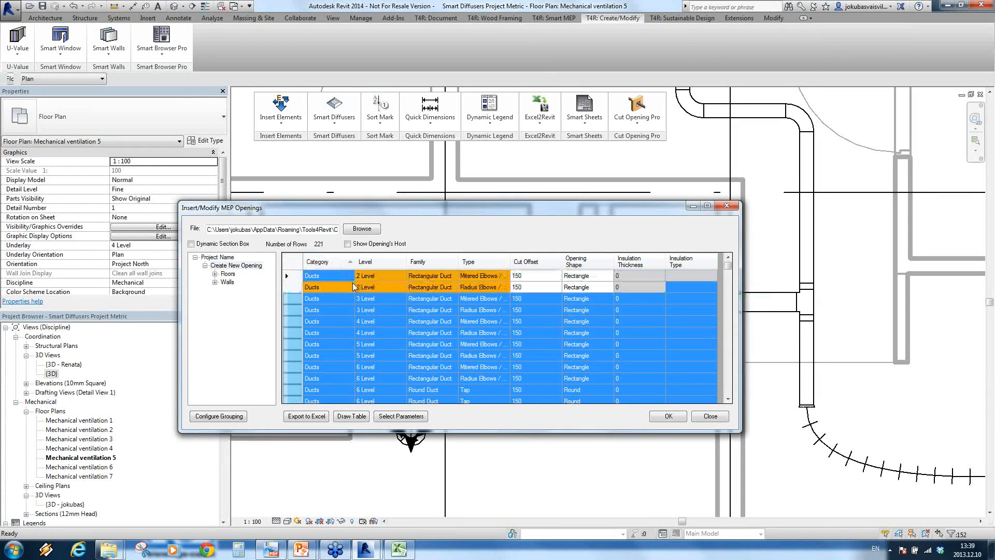
click(242, 266)
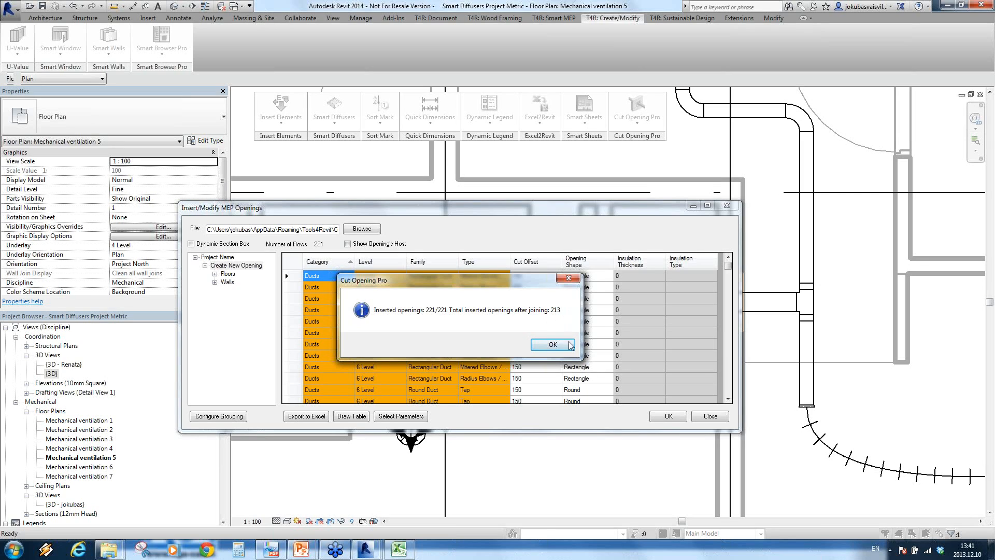
click(562, 346)
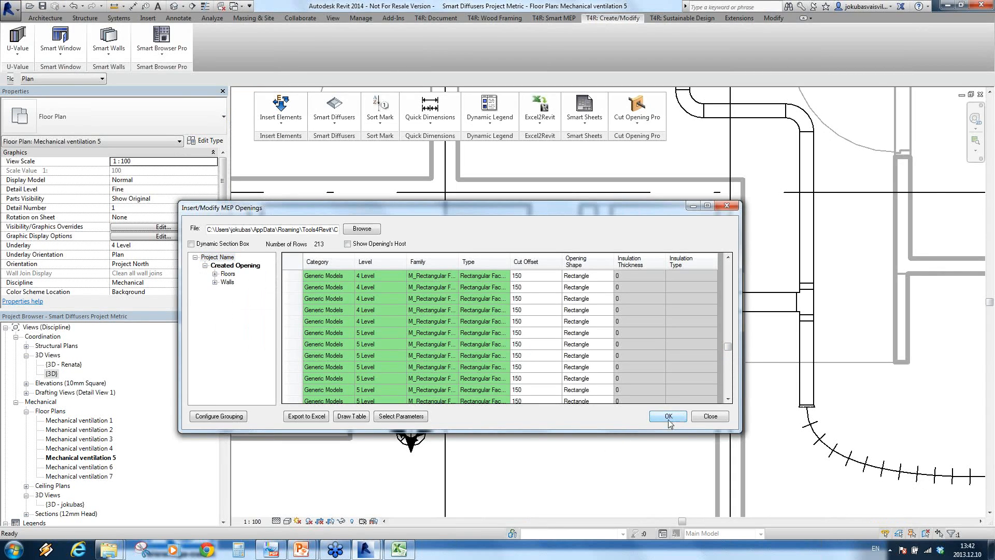
drag(608, 208, 714, 178)
click(833, 225)
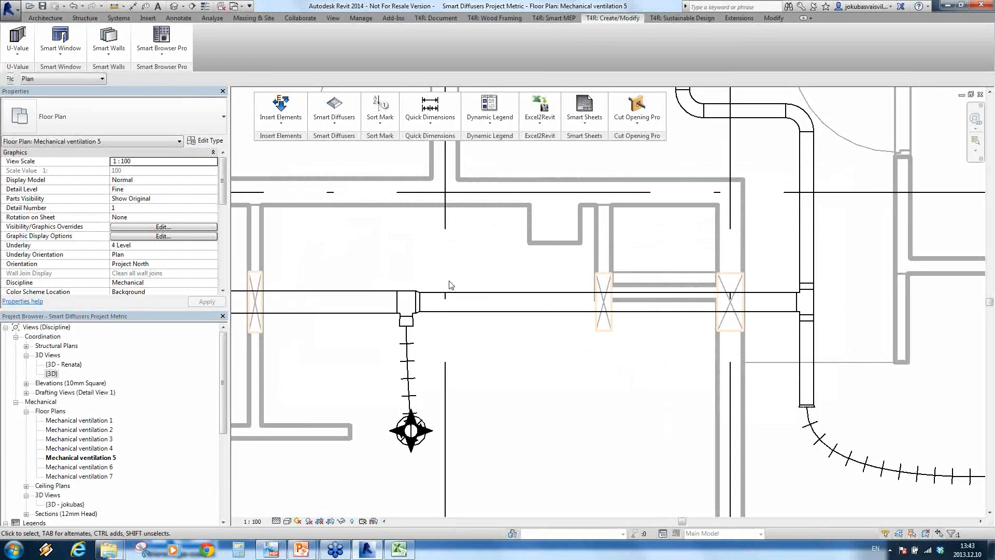
Step: Open the {3D} view and examine the openings where ducts pass through the walls, from close up and across the whole building
double_click(52, 373)
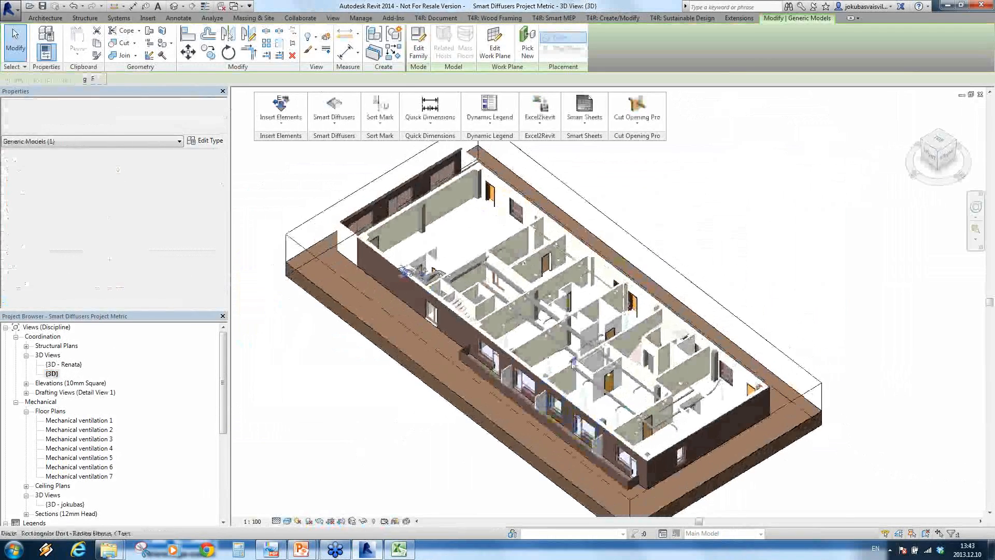
scroll(598, 414, up, 5)
shift+middle_drag(594, 429, 565, 371)
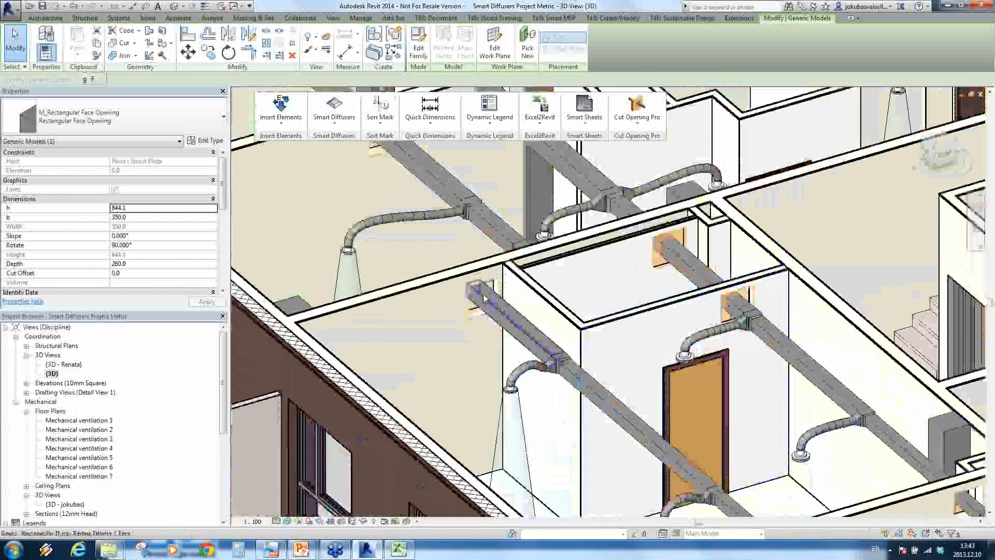
scroll(486, 248, up, 3)
scroll(433, 338, down, 3)
middle_drag(435, 327, 623, 498)
middle_drag(498, 340, 622, 515)
middle_drag(487, 319, 449, 367)
scroll(441, 368, down, 2)
scroll(677, 253, down, 1)
middle_drag(678, 252, 536, 355)
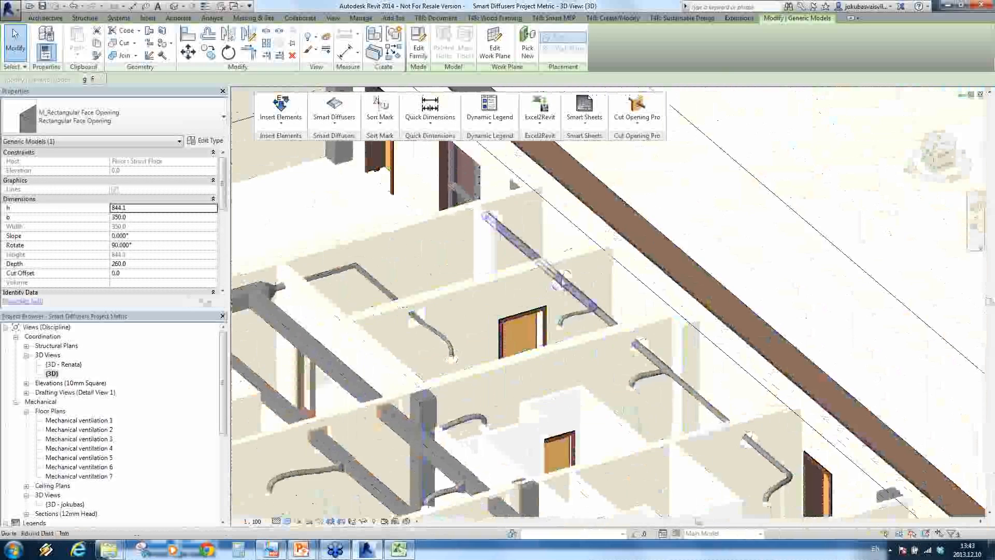
scroll(554, 279, up, 5)
middle_drag(424, 326, 752, 252)
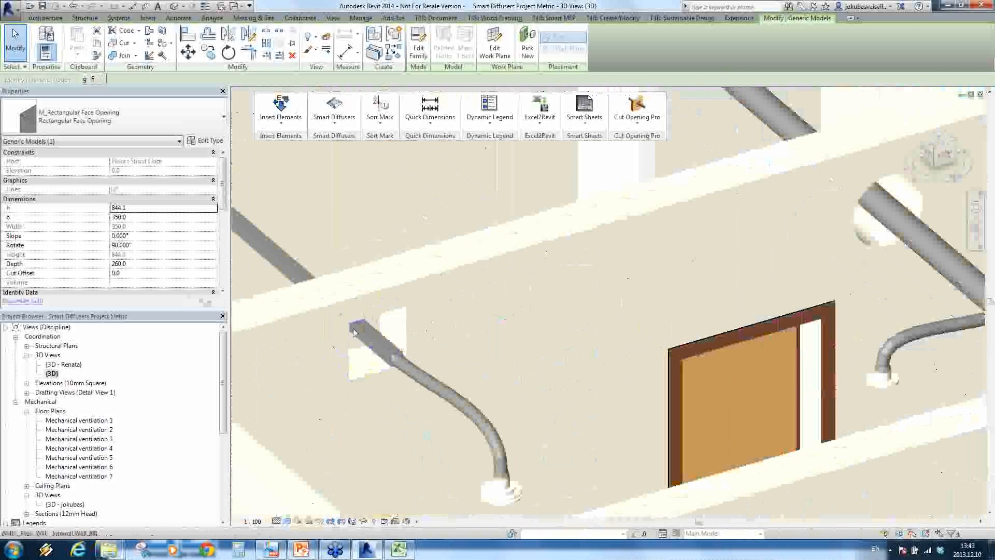
scroll(737, 393, down, 4)
scroll(736, 392, down, 6)
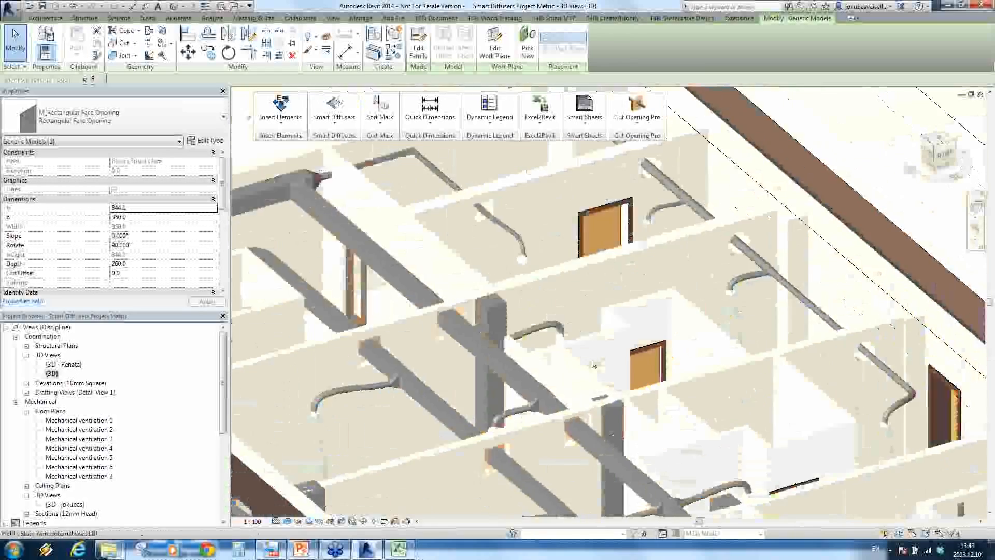
shift+middle_drag(788, 509, 691, 427)
click(452, 428)
shift+middle_drag(452, 427, 599, 405)
middle_drag(599, 406, 611, 406)
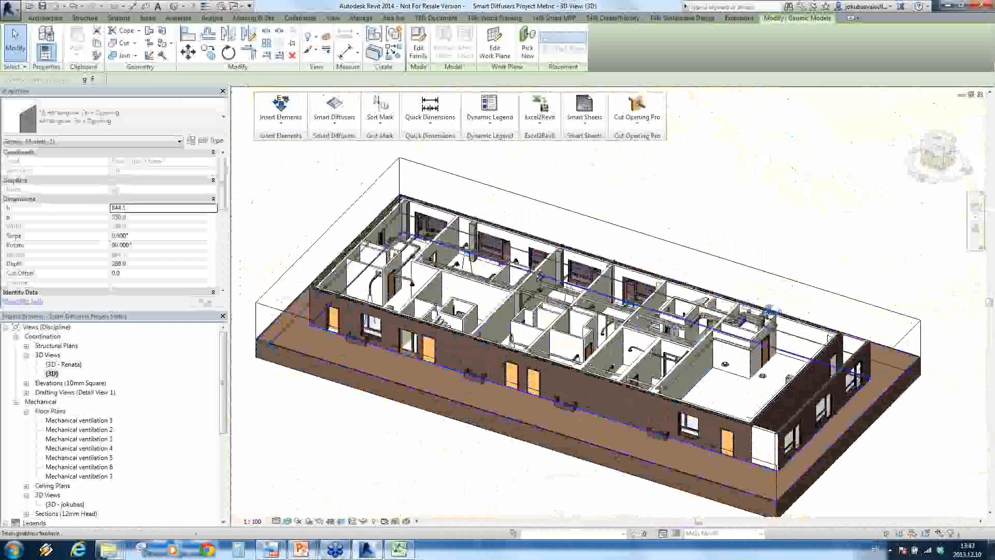
Step: Switch to the PowerPoint slide show, advance from Cut Opening PRO to the Smart Hangers slide, and return to Revit
mouse_move(302, 548)
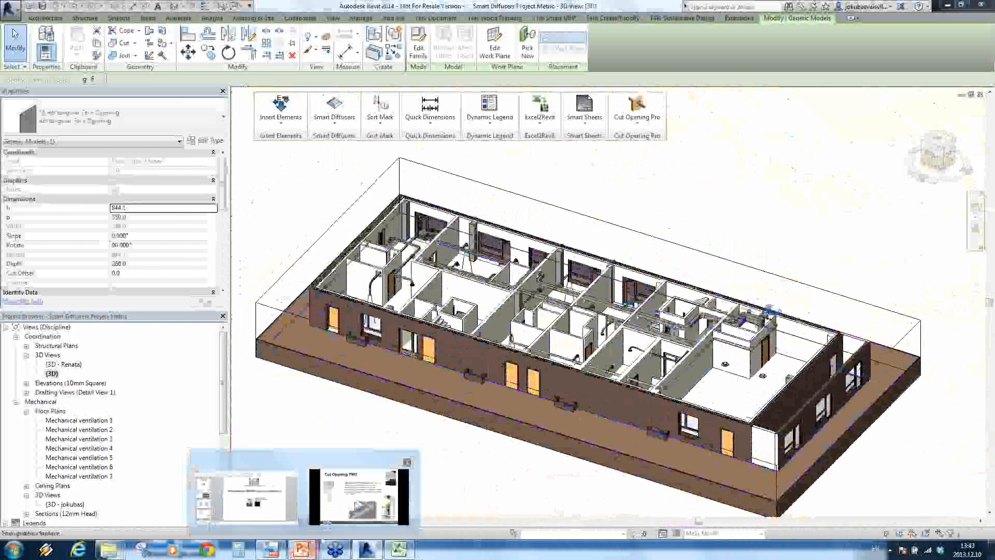
click(356, 505)
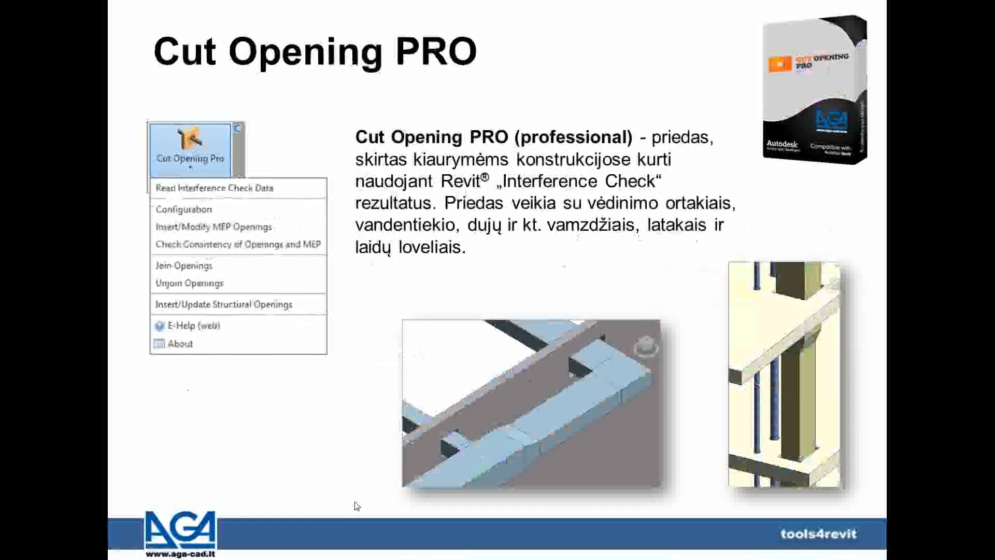
click(356, 506)
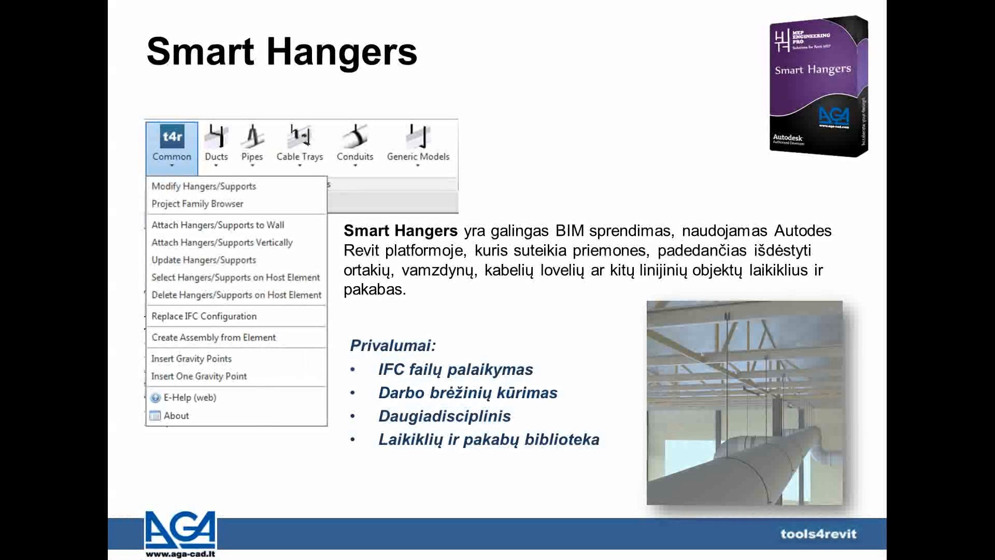
key(Escape)
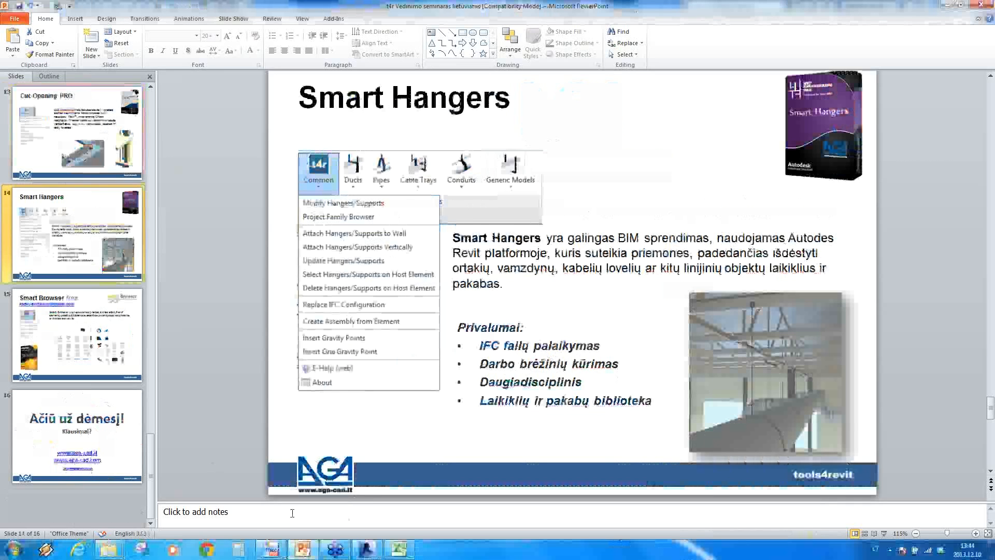
click(367, 548)
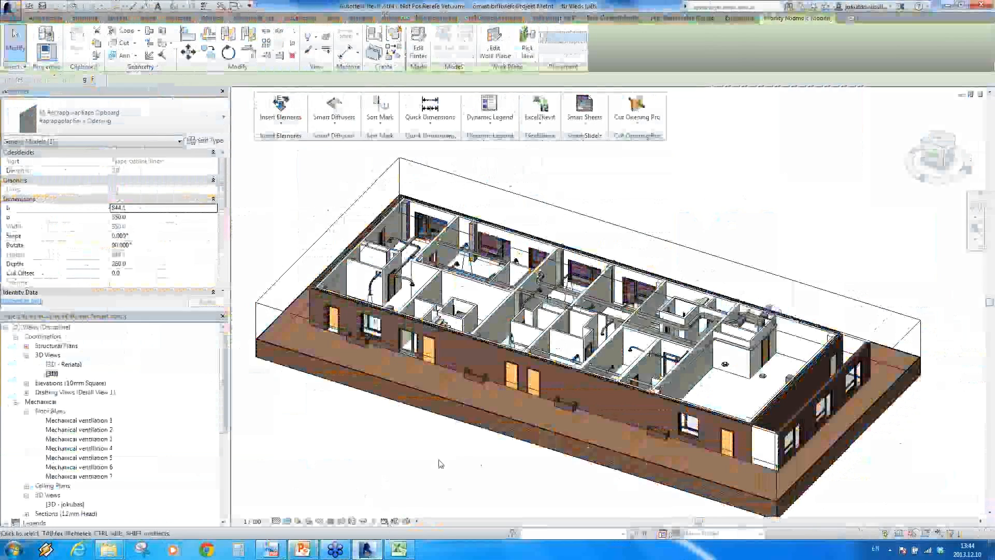
Step: Float the Smart Hangers tools from T4R: Smart MEP beside Cut Opening Pro over the drawing area
shift+middle_drag(638, 423, 587, 399)
scroll(587, 399, up, 2)
scroll(556, 394, up, 2)
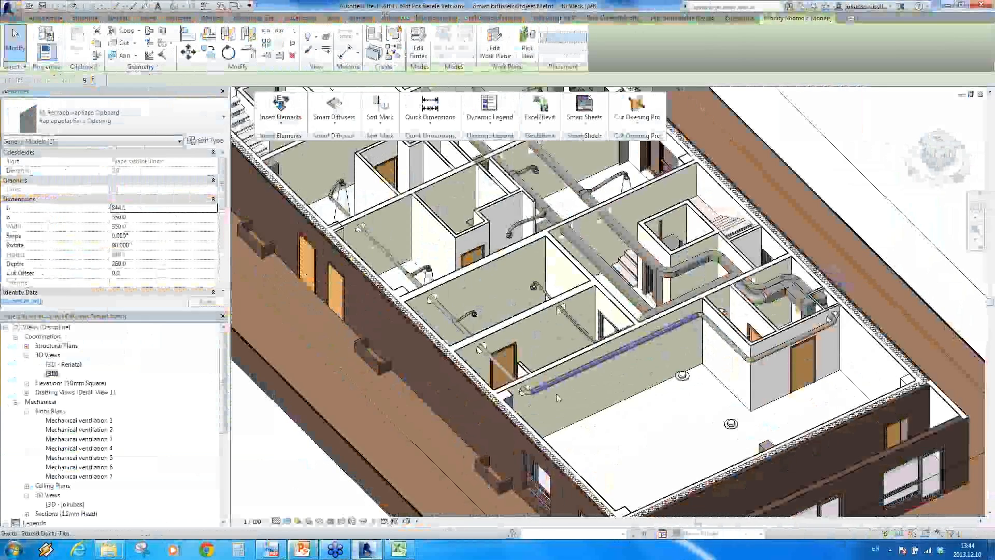
scroll(573, 406, up, 2)
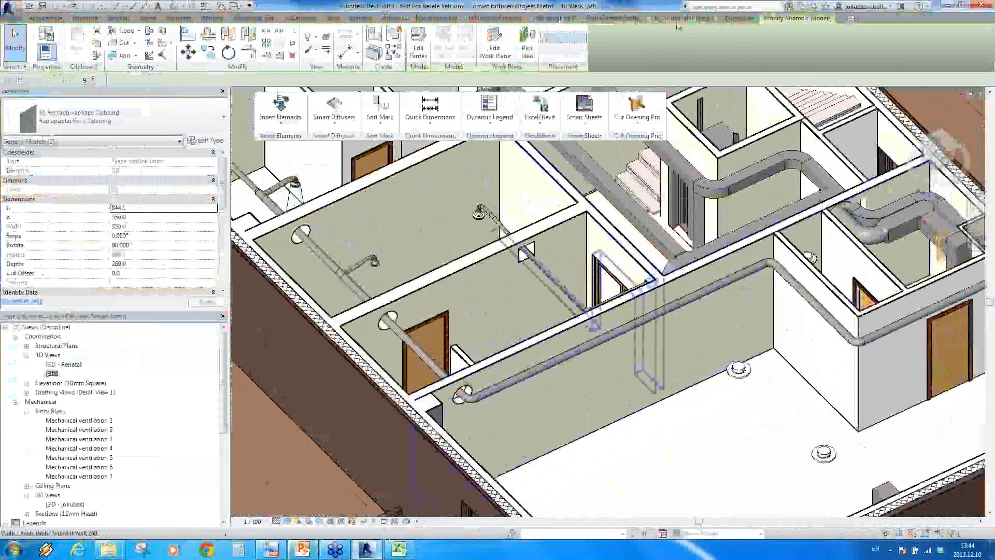
click(661, 18)
click(606, 18)
click(554, 18)
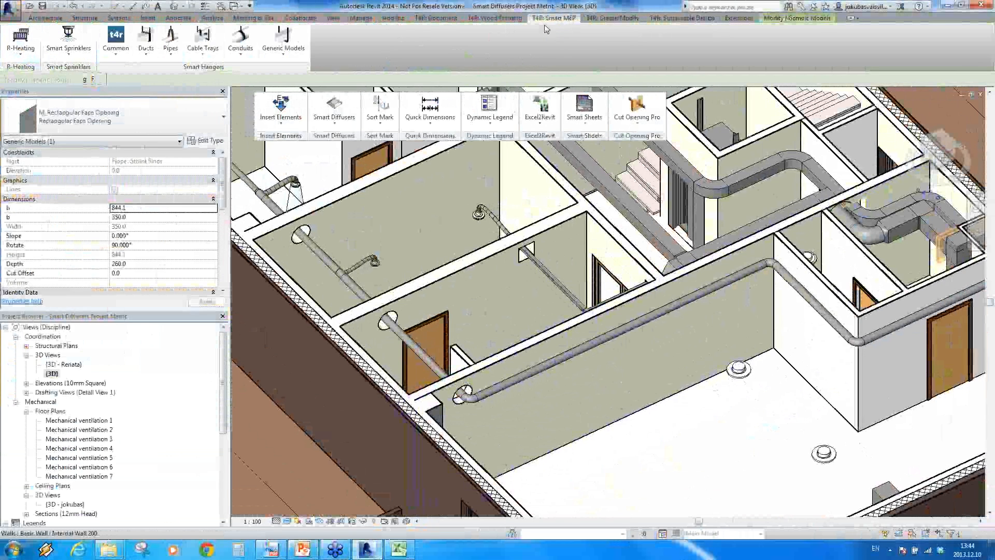
drag(204, 67, 667, 136)
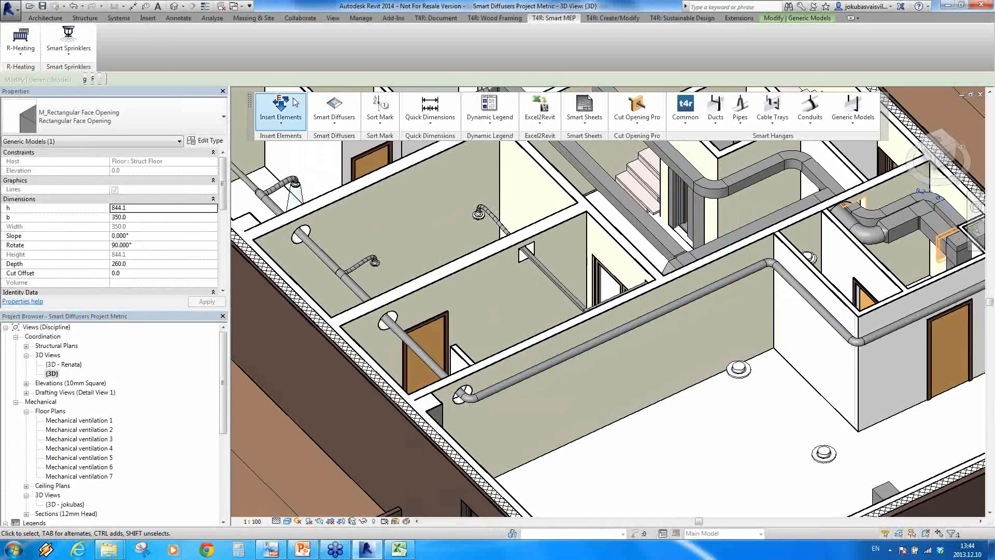
click(278, 125)
click(278, 126)
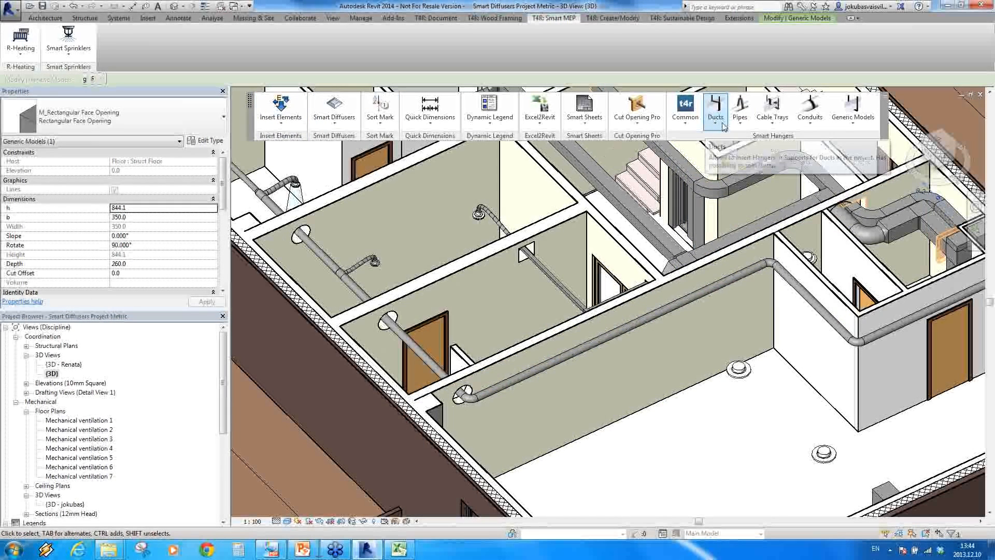
Step: Start Split Ducts on the long round duct along the large room's wall and add the Round Union type of M_Round Union
click(628, 327)
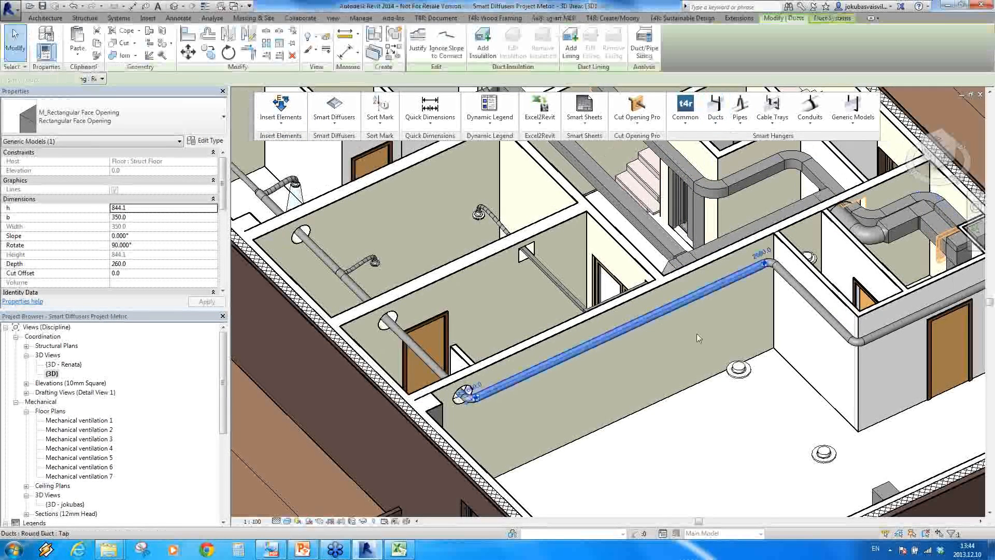
click(716, 120)
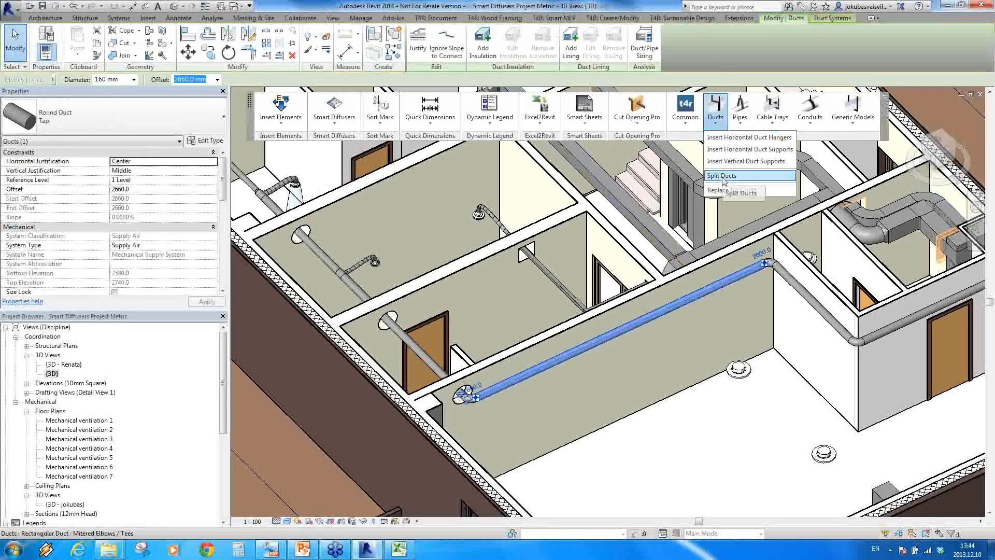
click(724, 176)
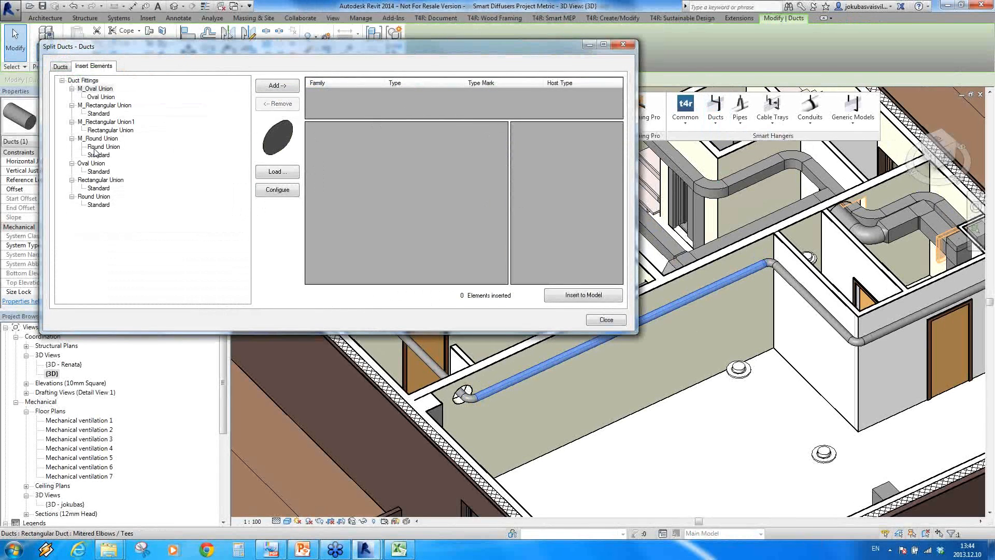
click(103, 147)
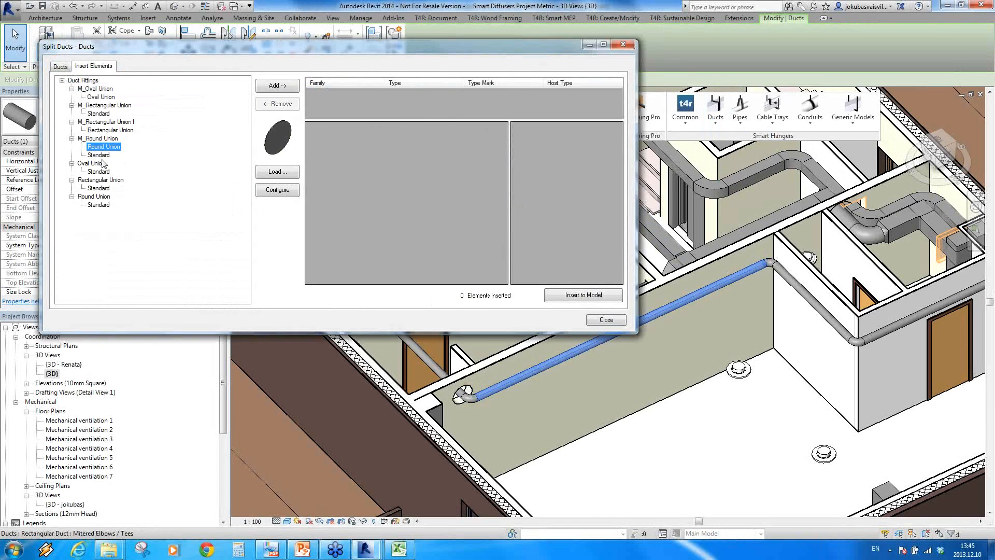
click(277, 85)
mouse_move(536, 187)
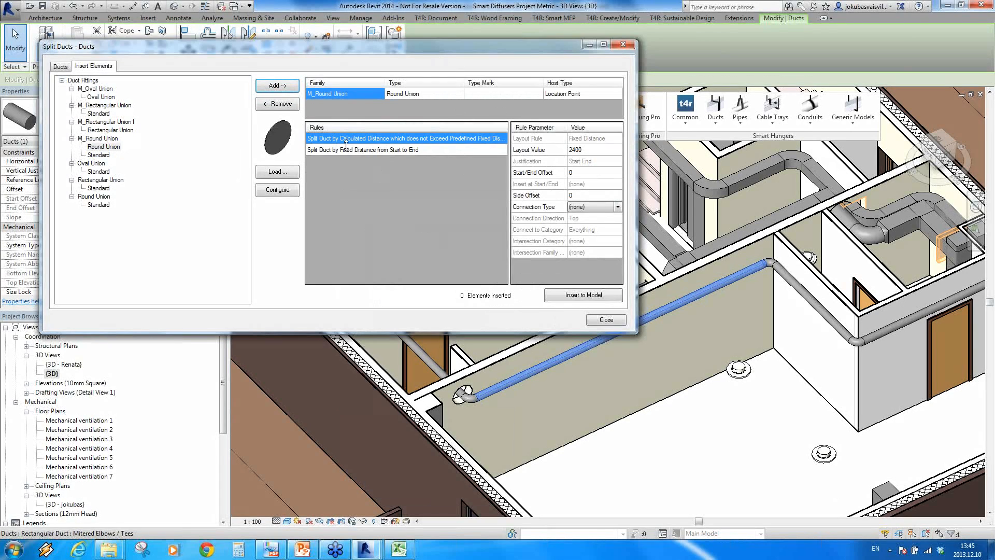
Step: Review the list of splitting, hanger and support rules in the Split Ducts configuration and close it without saving changes
click(277, 190)
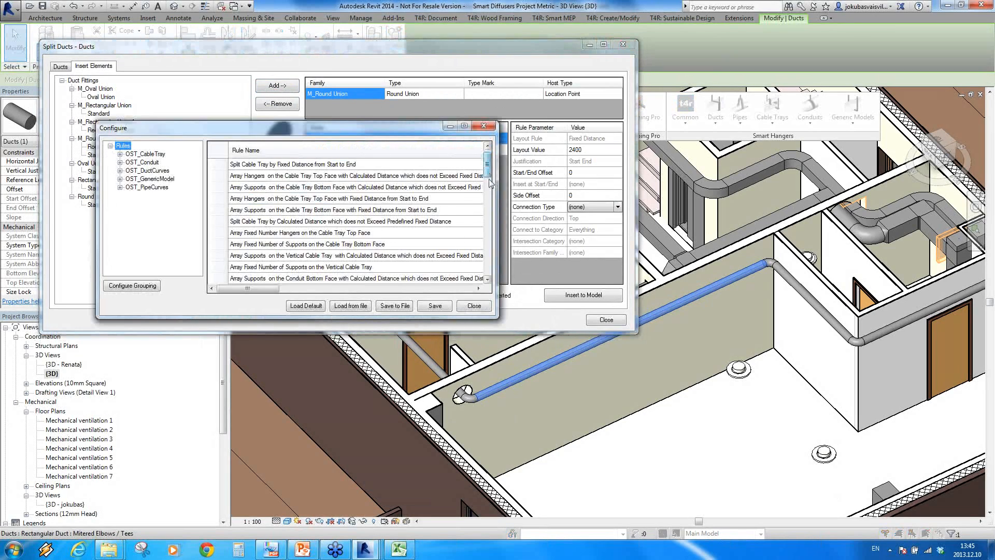
click(488, 280)
drag(492, 264, 503, 158)
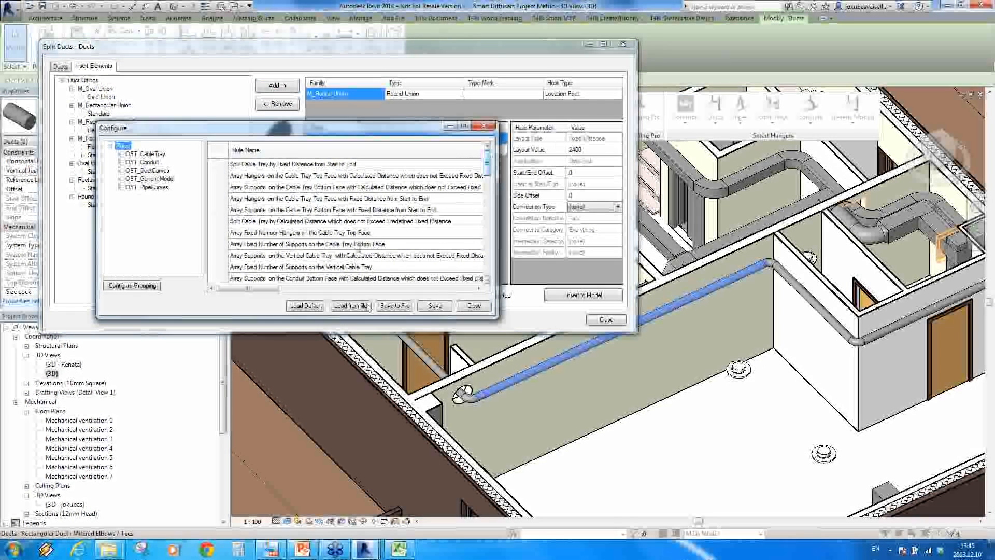
scroll(459, 195, down, 10)
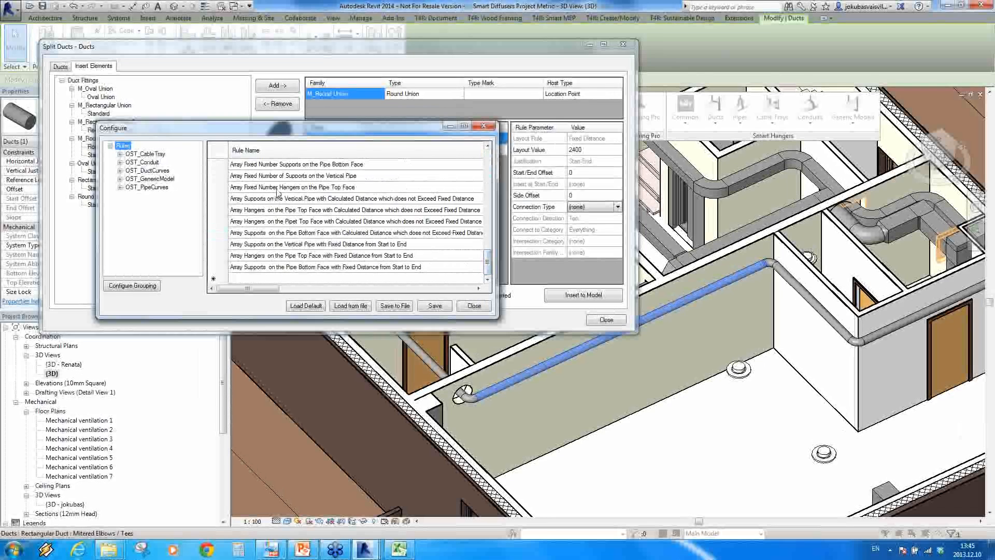
click(474, 306)
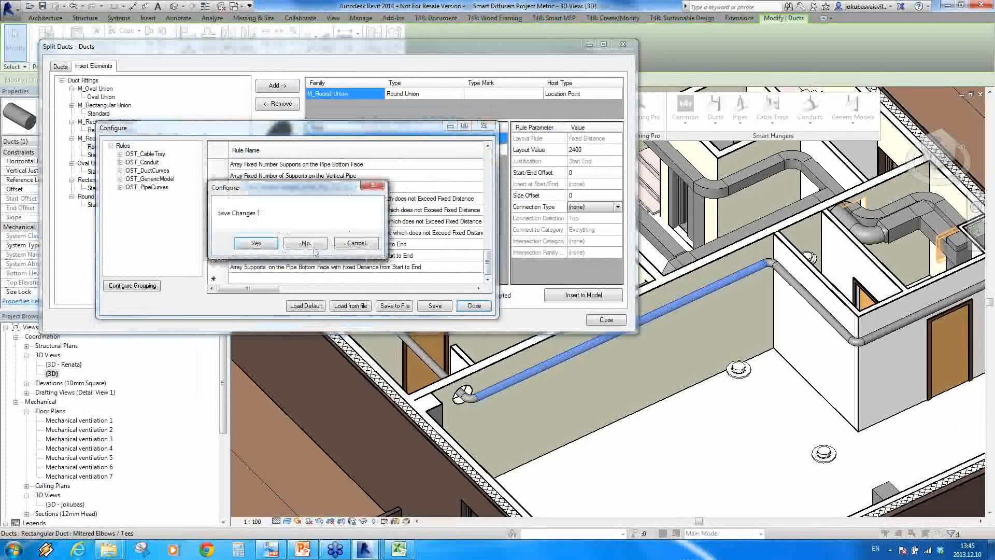
click(304, 243)
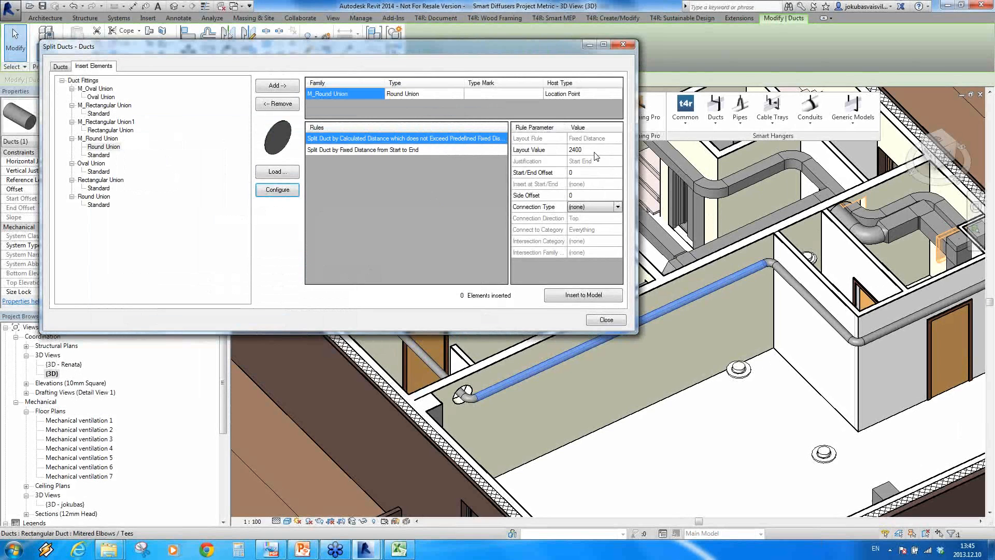
Step: Split the duct with round unions by the calculated distance rule with a layout value of 2400, then close Split Ducts
click(583, 294)
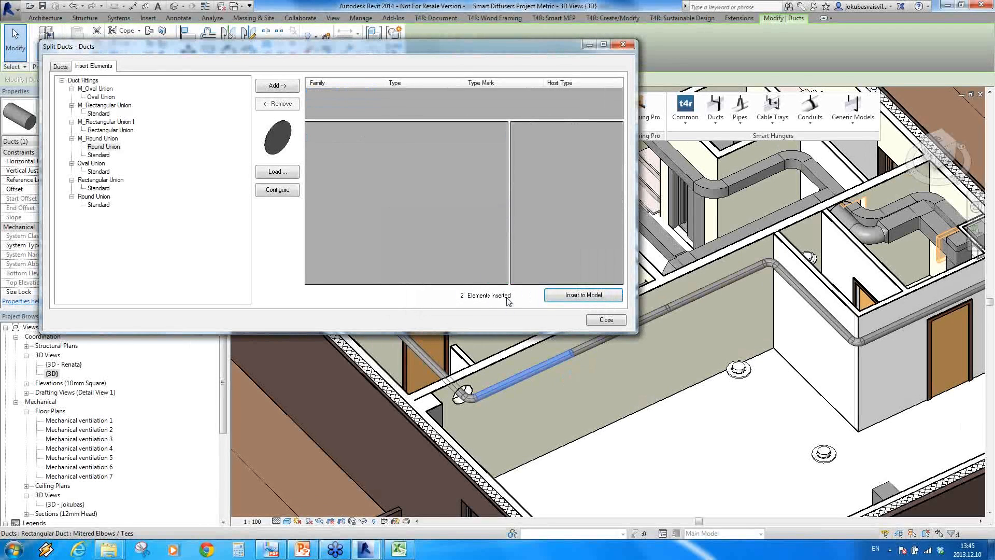
click(603, 320)
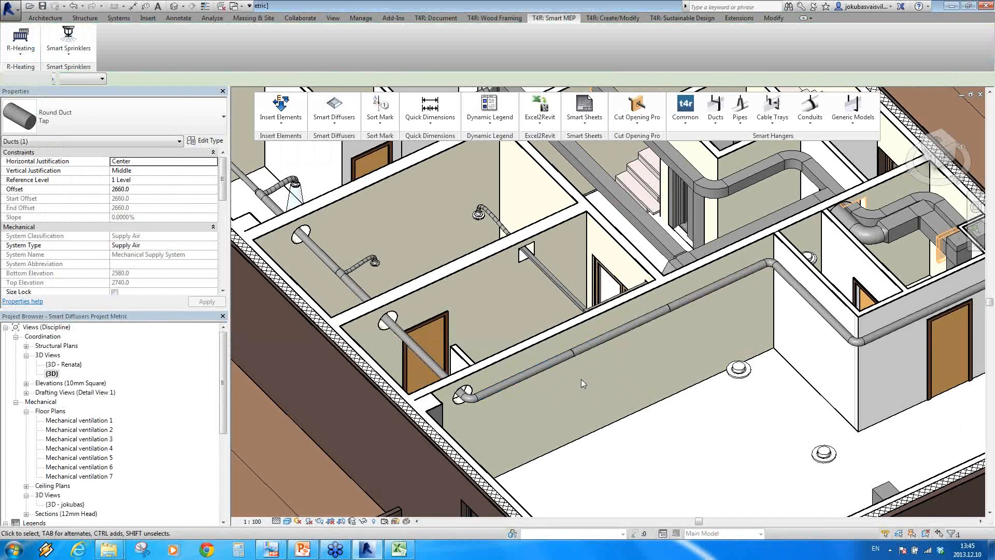
scroll(571, 355, up, 3)
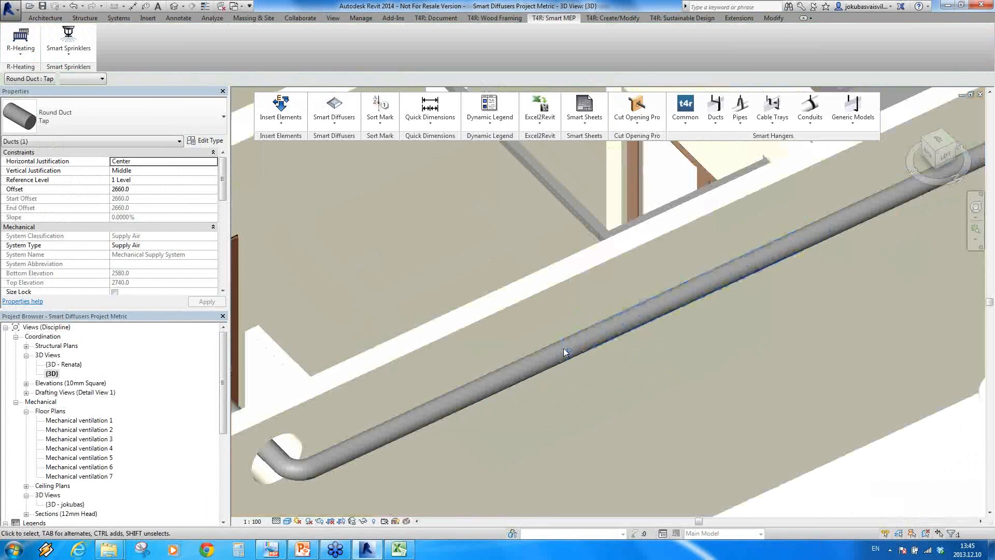
Step: Examine the separate segments and round unions along the split duct on the large room's wall
click(539, 351)
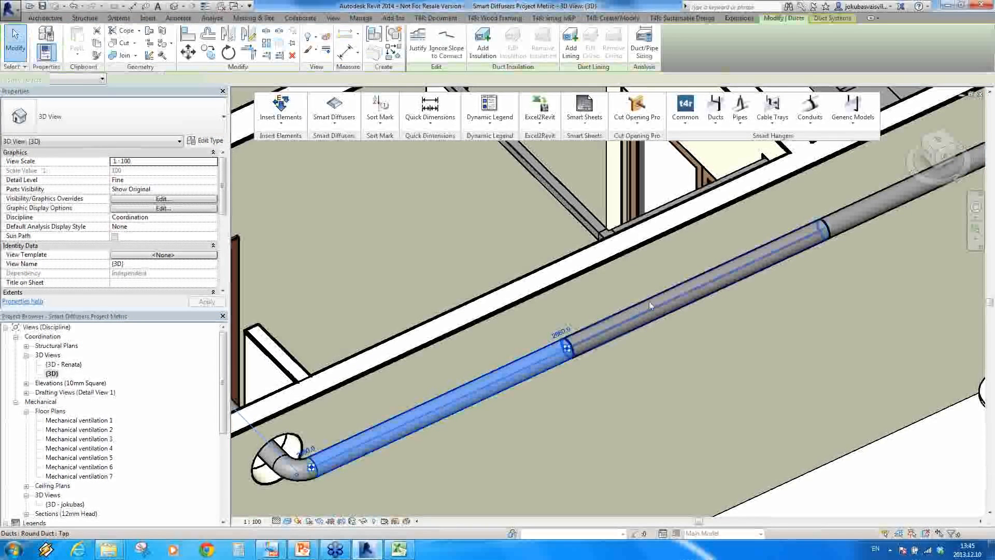
click(653, 299)
scroll(686, 400, down, 5)
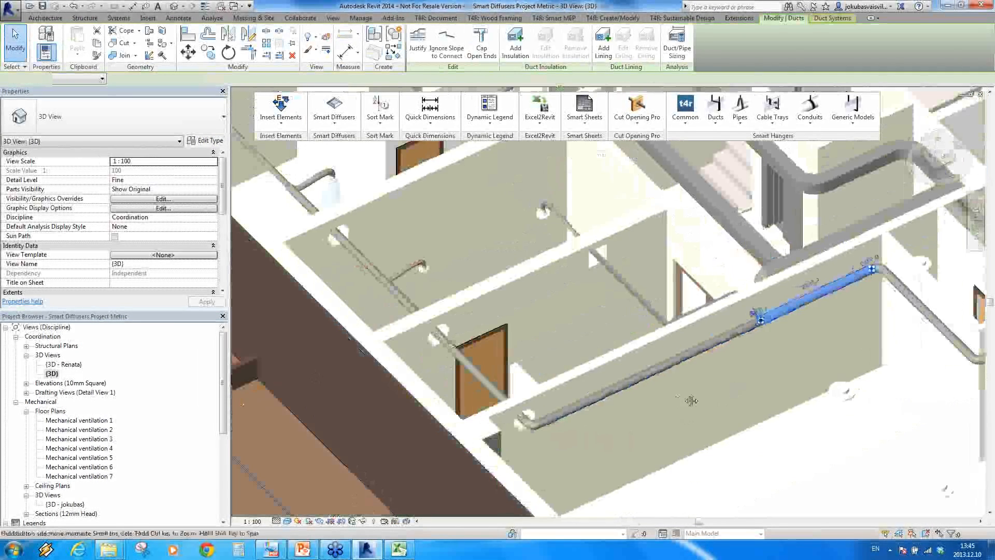
middle_drag(796, 471, 512, 383)
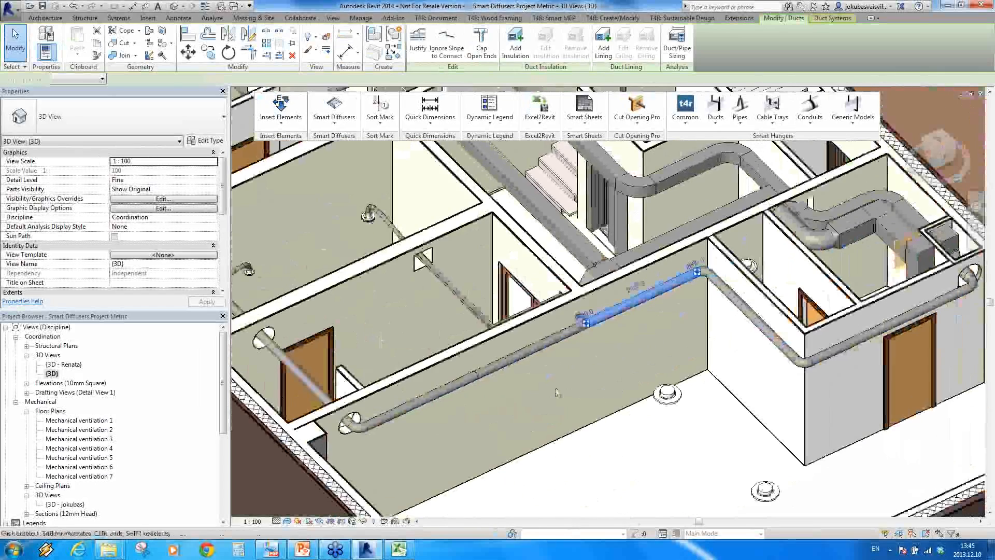
scroll(618, 322, up, 3)
key(Escape)
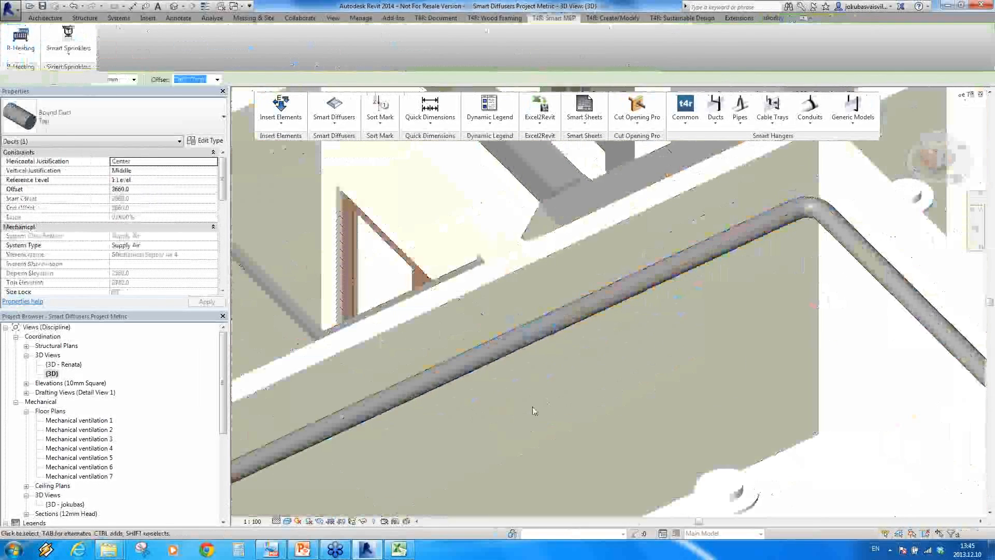
scroll(523, 407, down, 5)
scroll(502, 393, down, 1)
Step: Start Insert Horizontal Duct Supports on the five round duct segments around the large room and add the Wall Connection OSB - 10 type
click(445, 410)
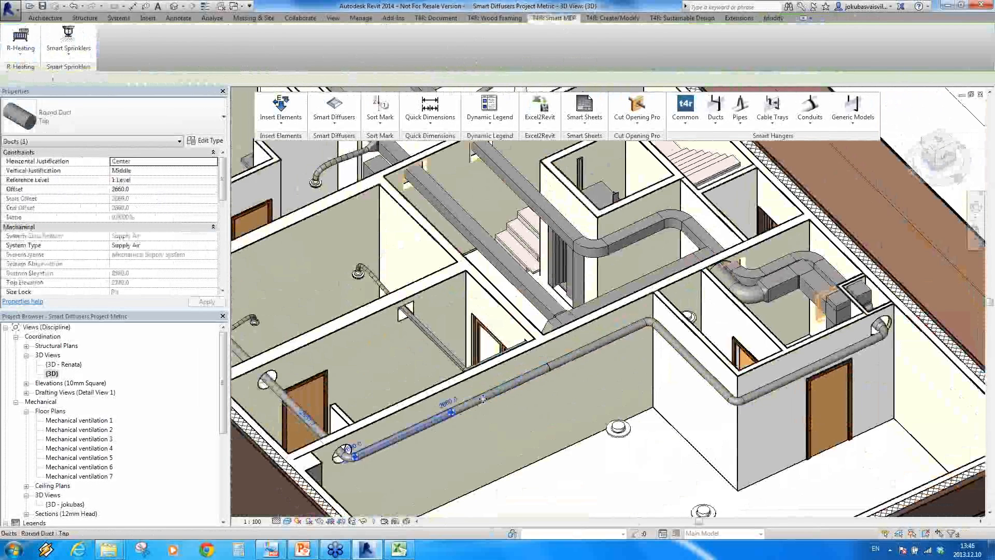
ctrl+click(677, 350)
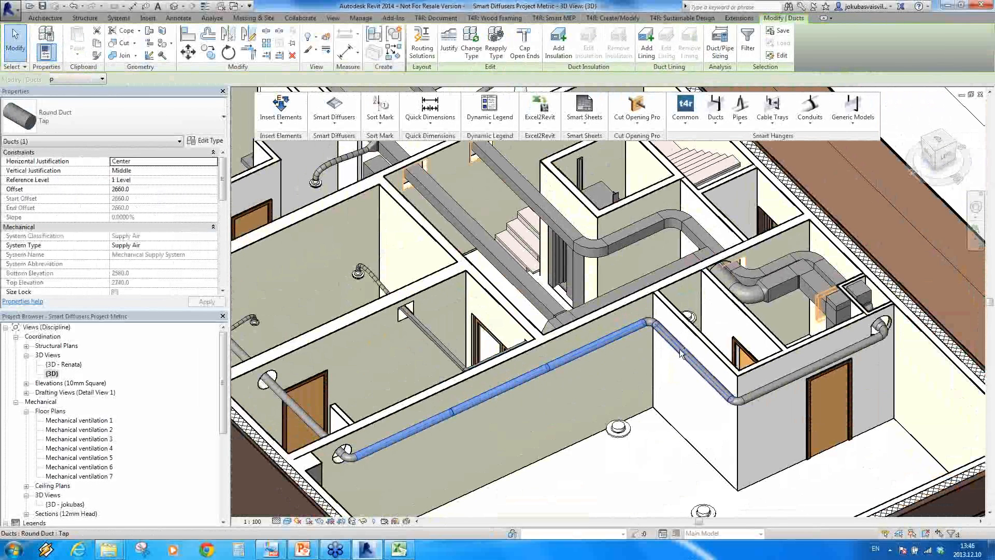
ctrl+click(791, 380)
ctrl+click(790, 378)
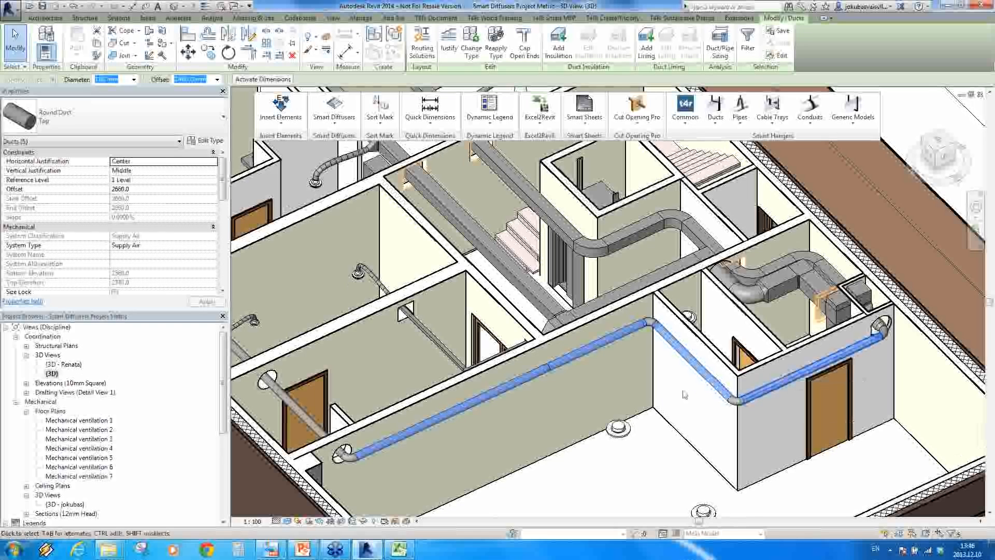
click(714, 127)
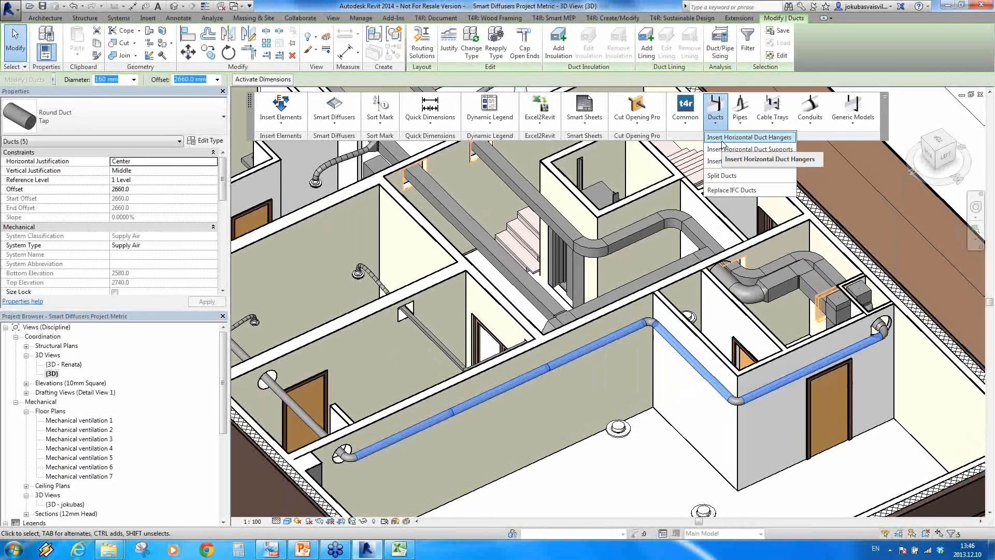
click(720, 150)
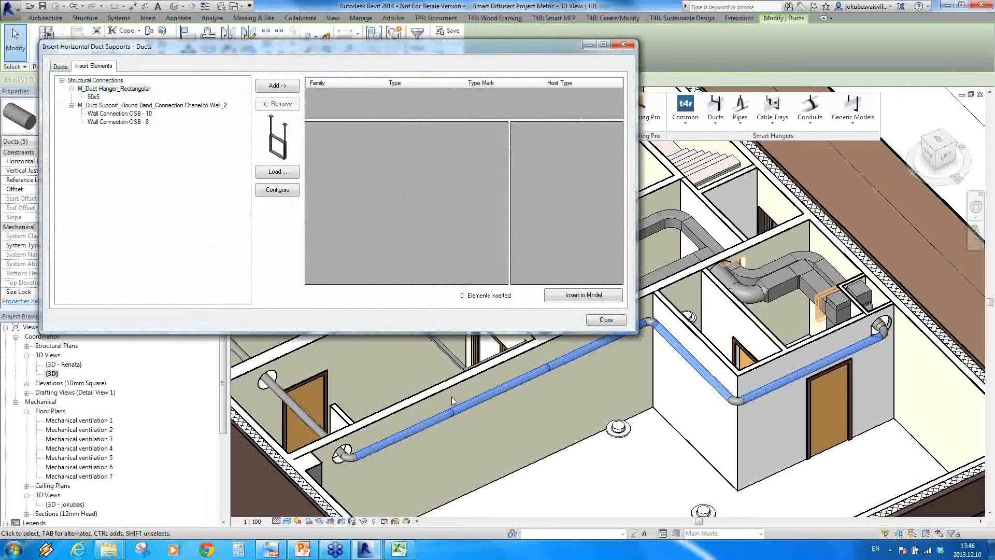
click(128, 113)
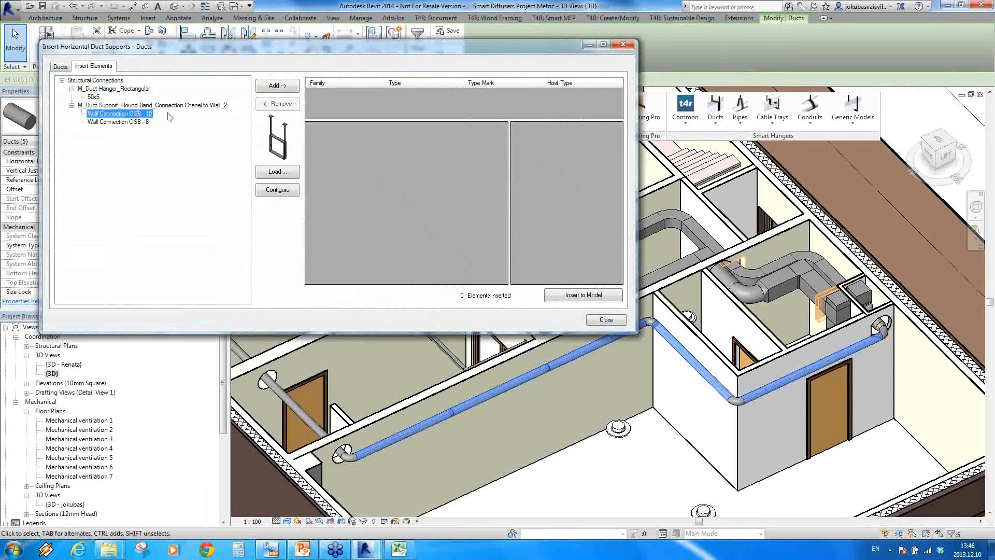
click(290, 85)
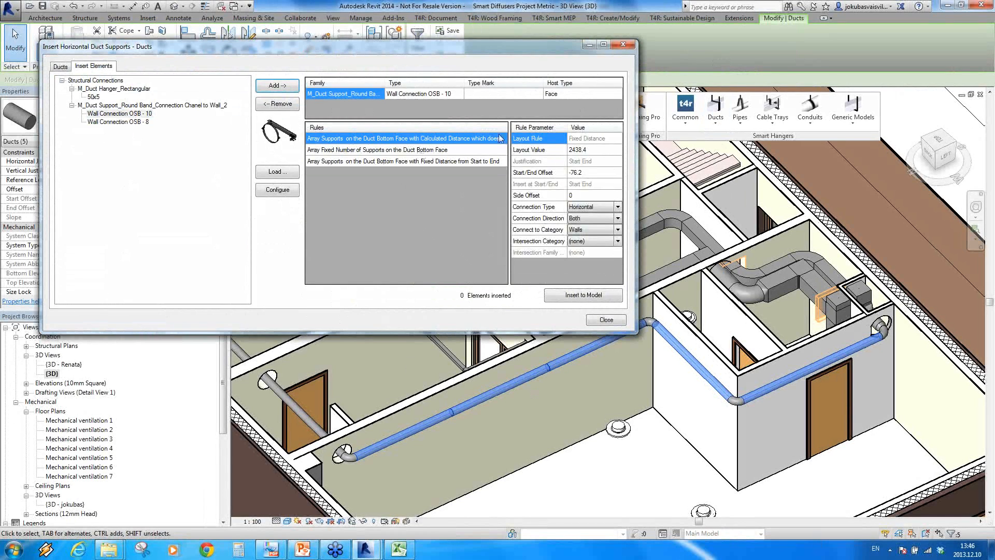
Step: Insert the wall supports by the duct bottom face calculated distance rule with a layout value of 2000, then close Insert Horizontal Duct Supports
mouse_move(532, 143)
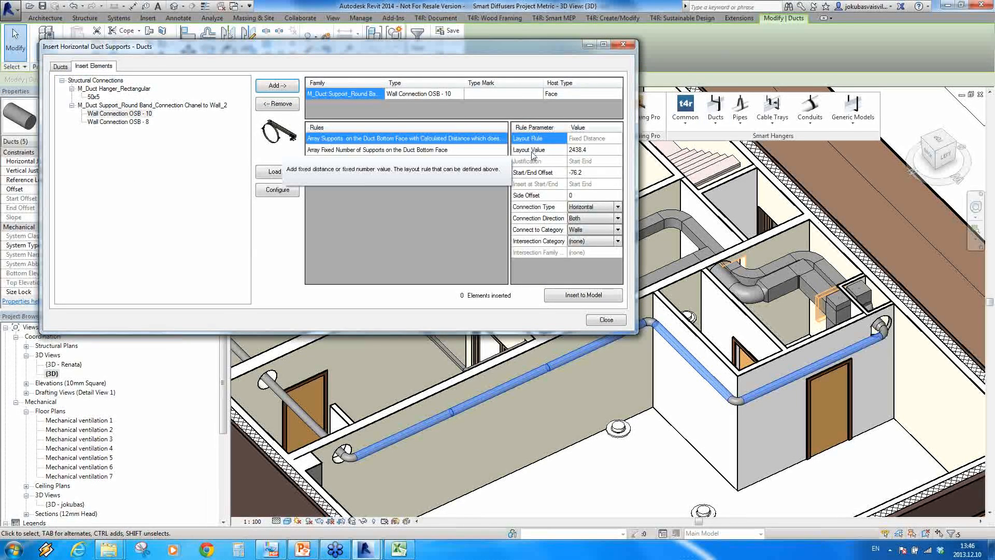
mouse_move(534, 165)
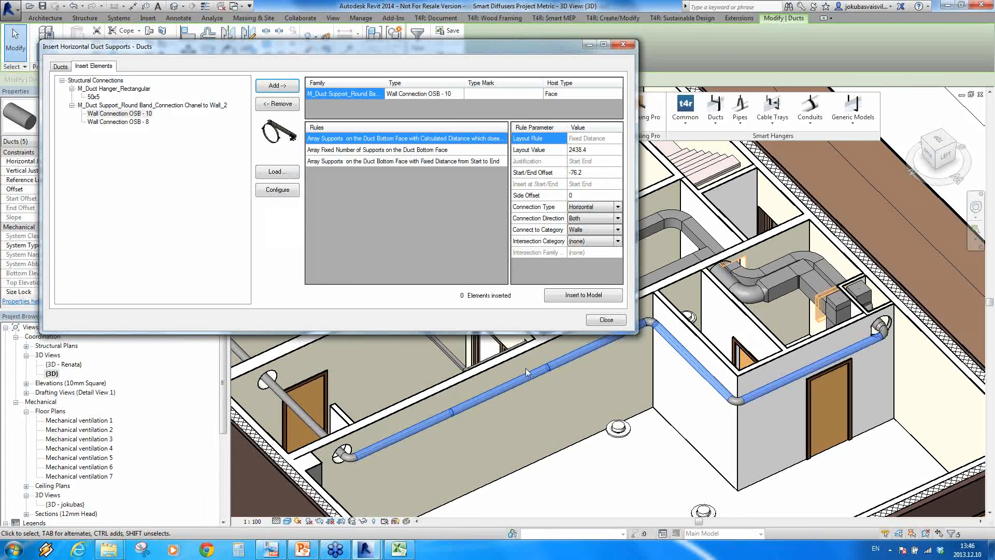
click(605, 150)
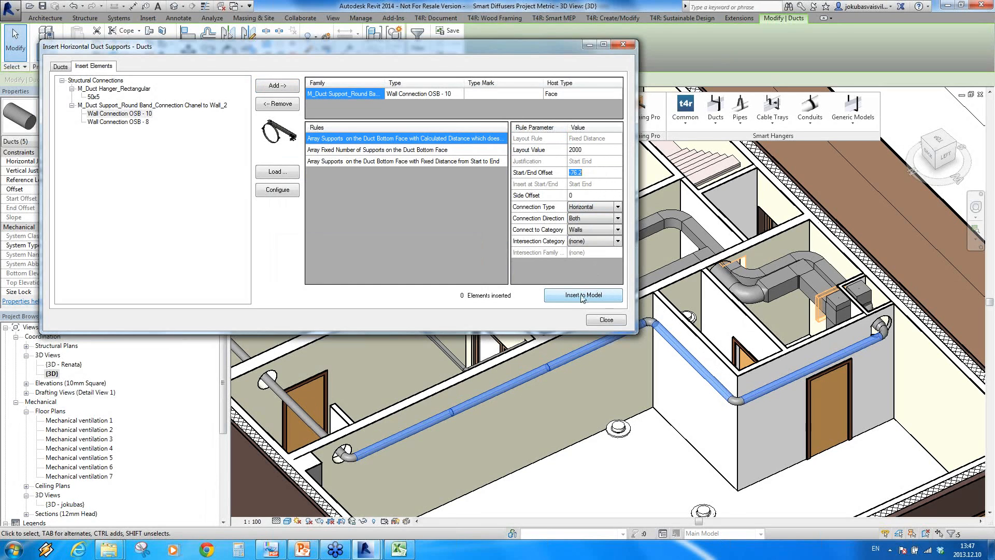
click(582, 297)
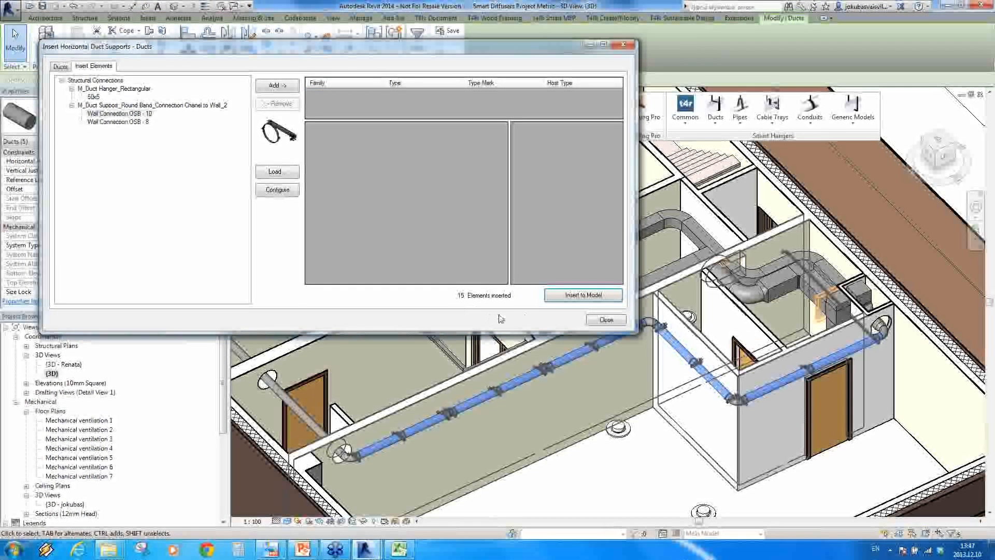
click(613, 322)
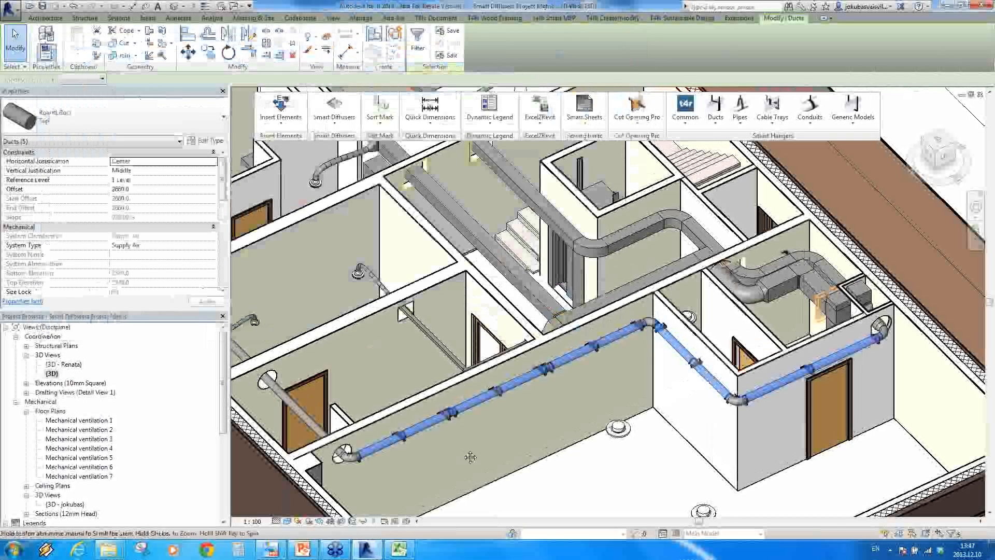
Step: Examine the inserted round band supports up close and from another angle, dismissing the save reminder
scroll(357, 455, up, 6)
scroll(524, 441, up, 2)
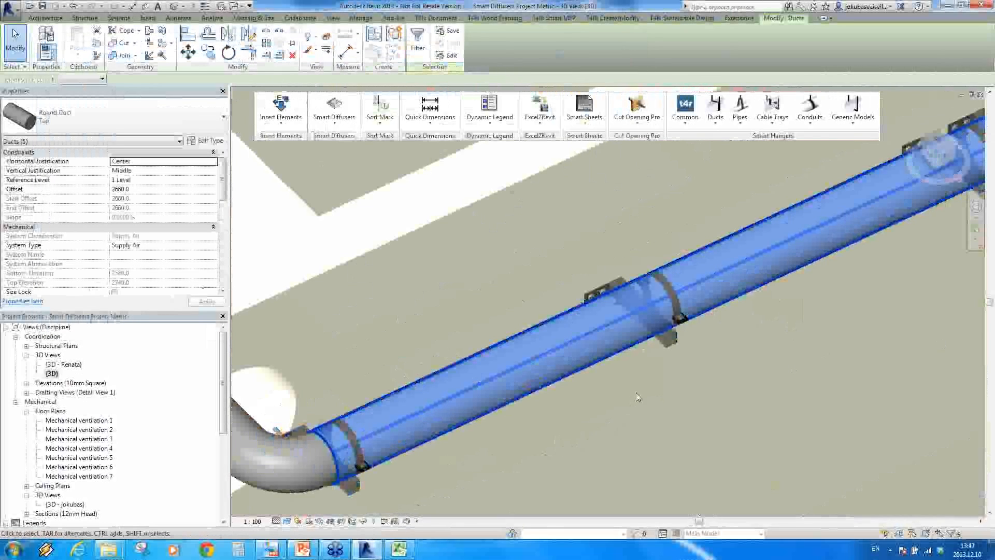
scroll(610, 411, down, 1)
scroll(505, 408, up, 3)
scroll(504, 408, up, 3)
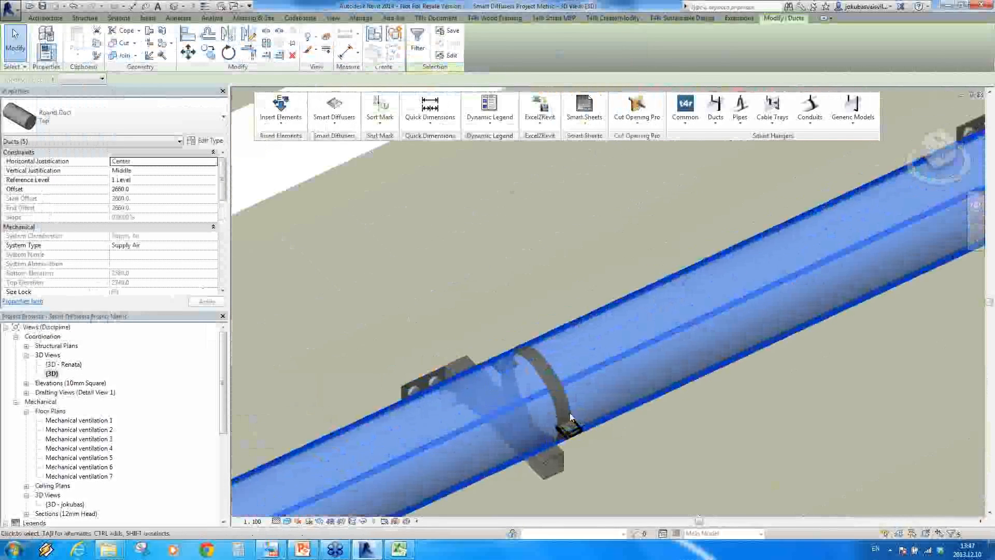
key(Escape)
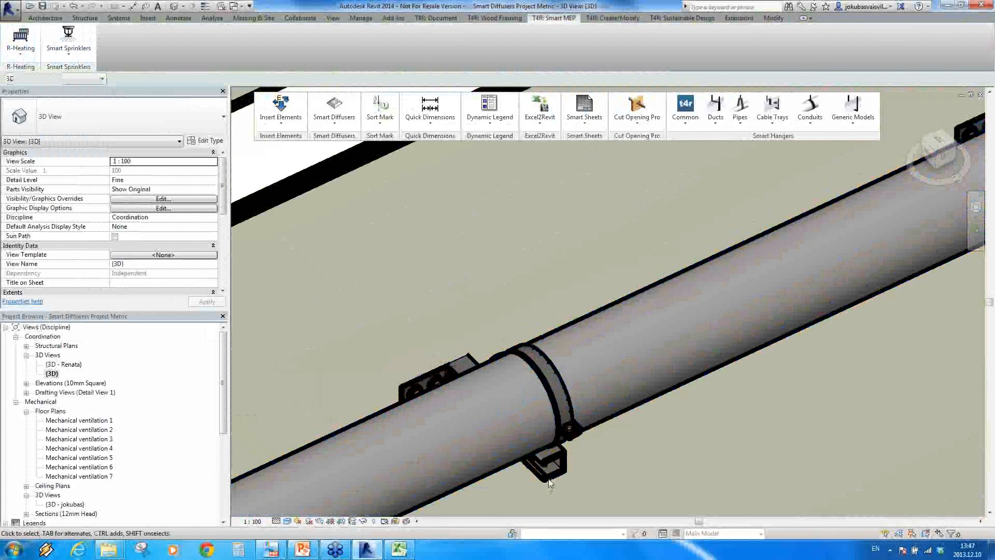
click(550, 477)
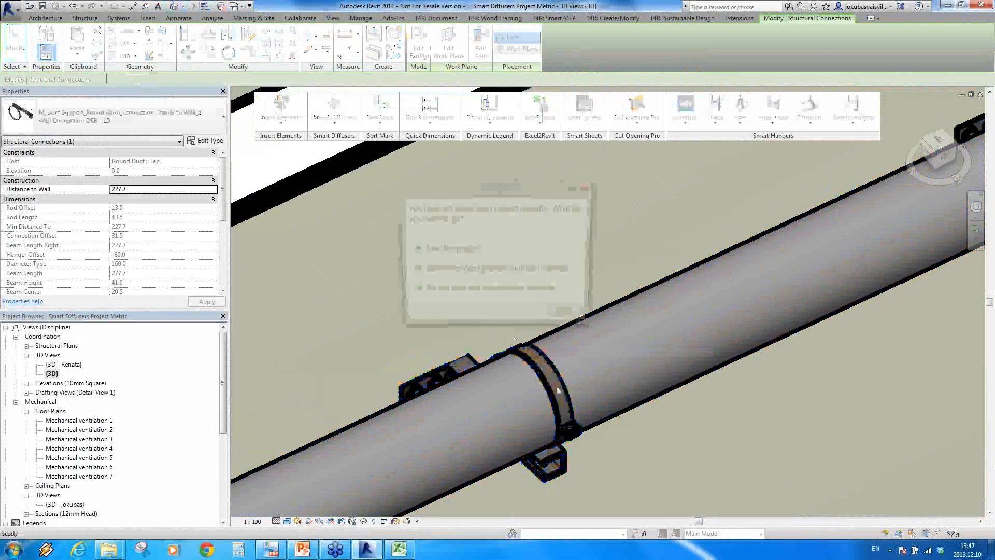
click(567, 317)
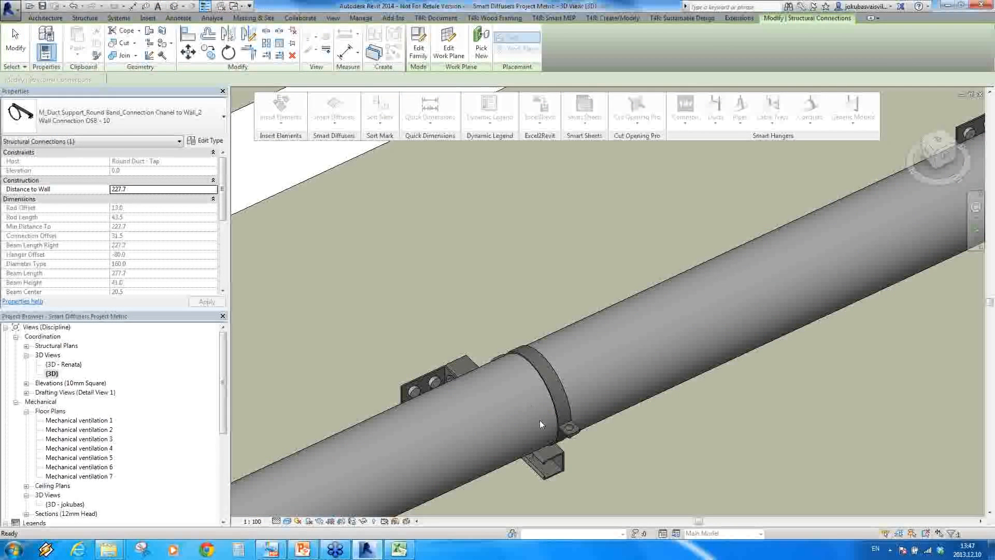
shift+middle_drag(552, 431, 395, 304)
click(336, 278)
shift+middle_drag(453, 322, 313, 310)
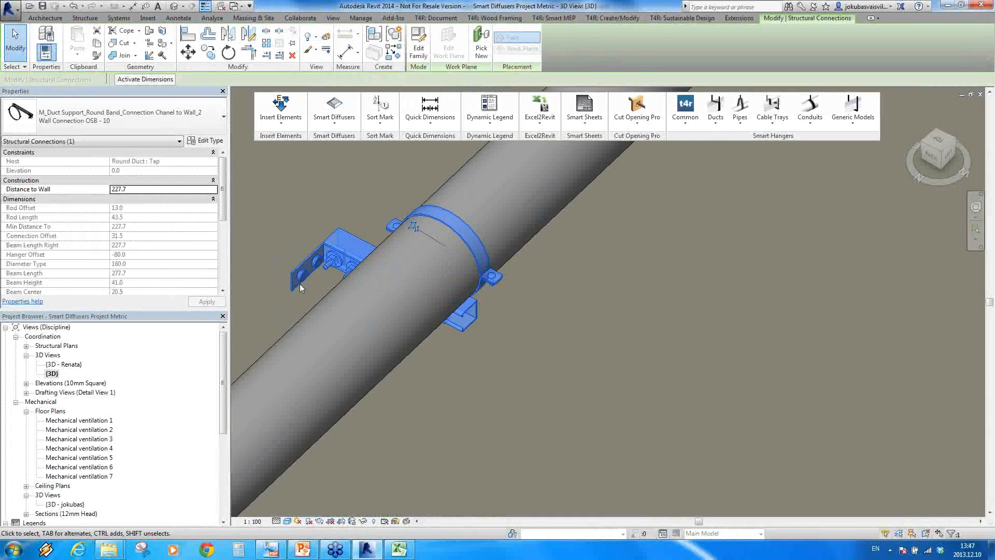
scroll(520, 373, down, 6)
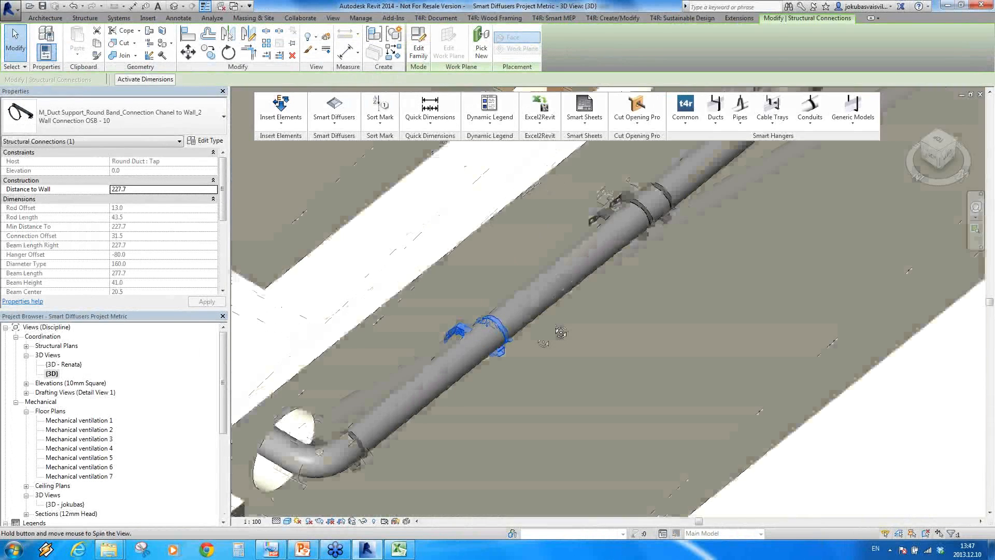
shift+middle_drag(550, 355, 567, 346)
scroll(632, 339, down, 3)
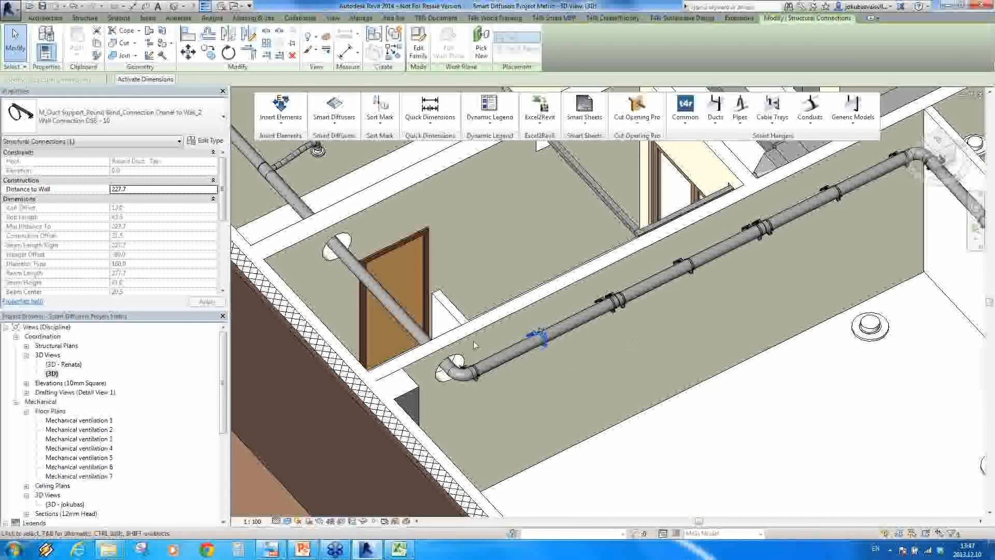
scroll(606, 409, down, 4)
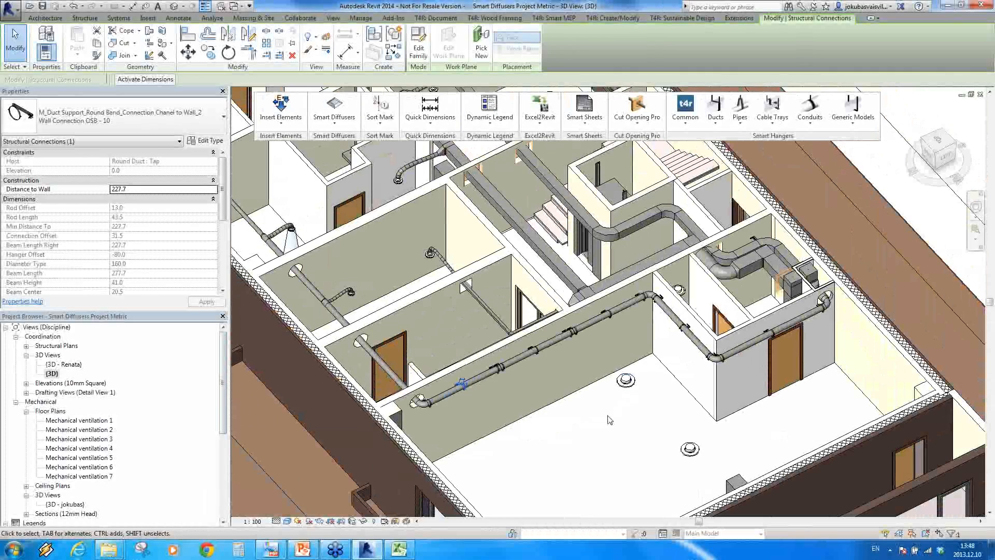
Step: Start Insert Horizontal Duct Hangers on the three round ducts crossing the small rooms and add the hanger template's Flange Connection OSB - 10 type
click(592, 458)
middle_drag(526, 396, 539, 414)
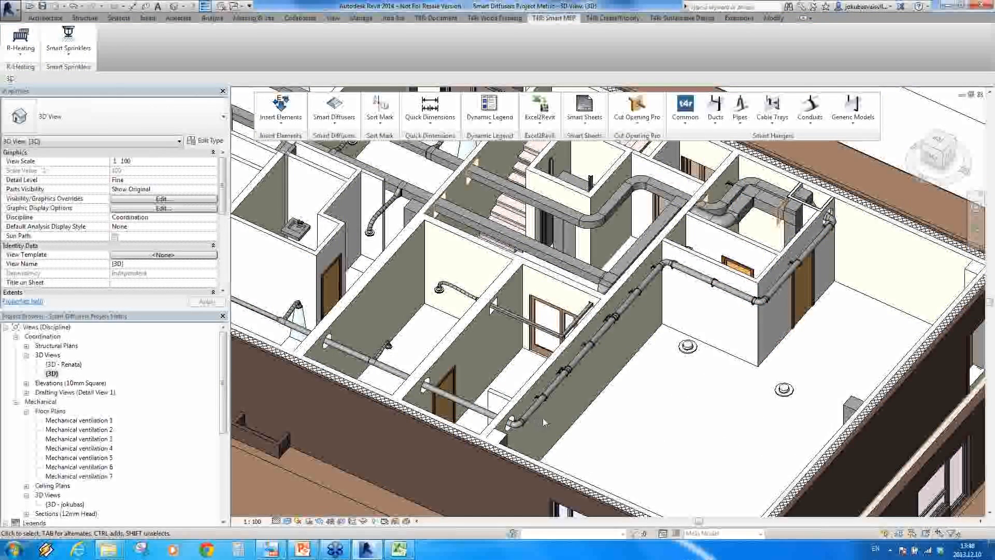
middle_drag(594, 440, 690, 461)
click(339, 333)
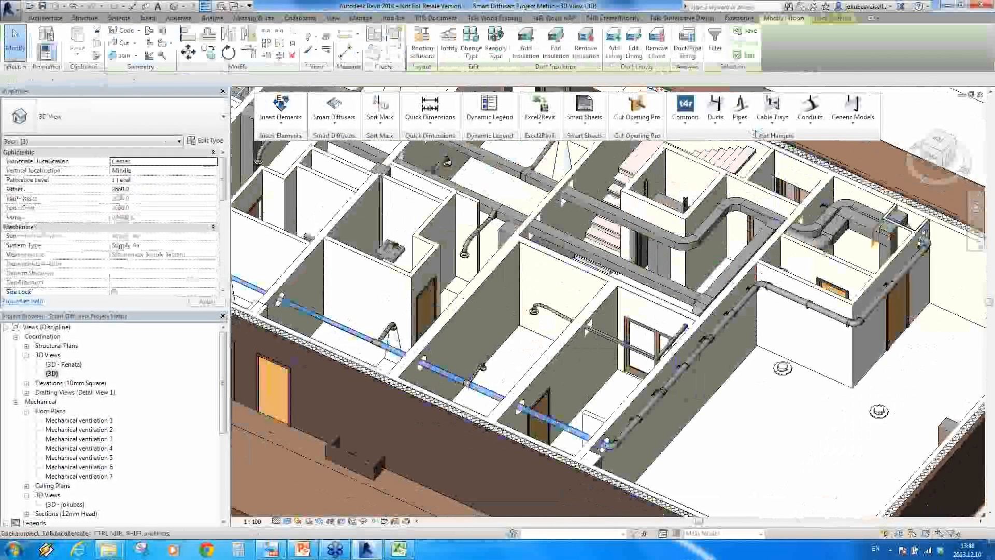
click(721, 124)
click(736, 133)
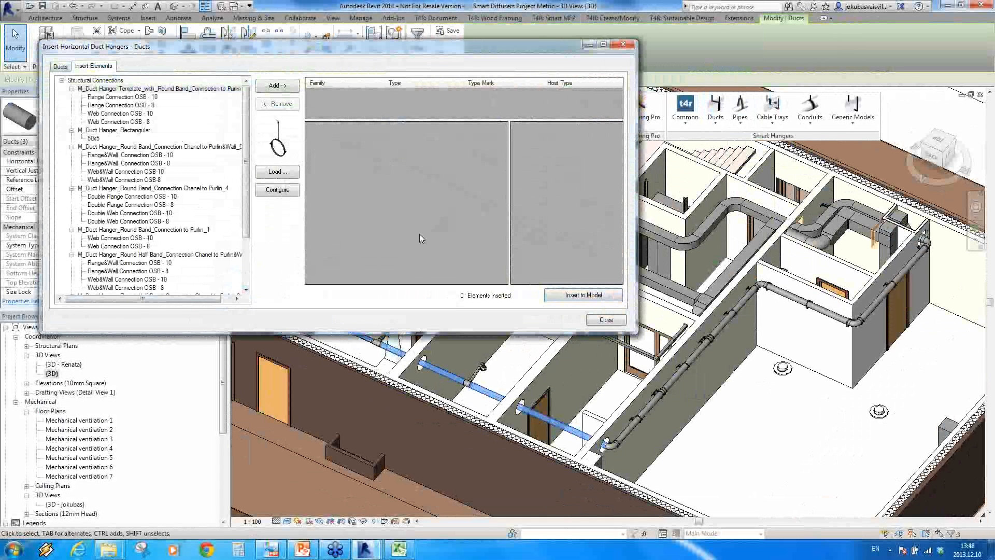
click(150, 97)
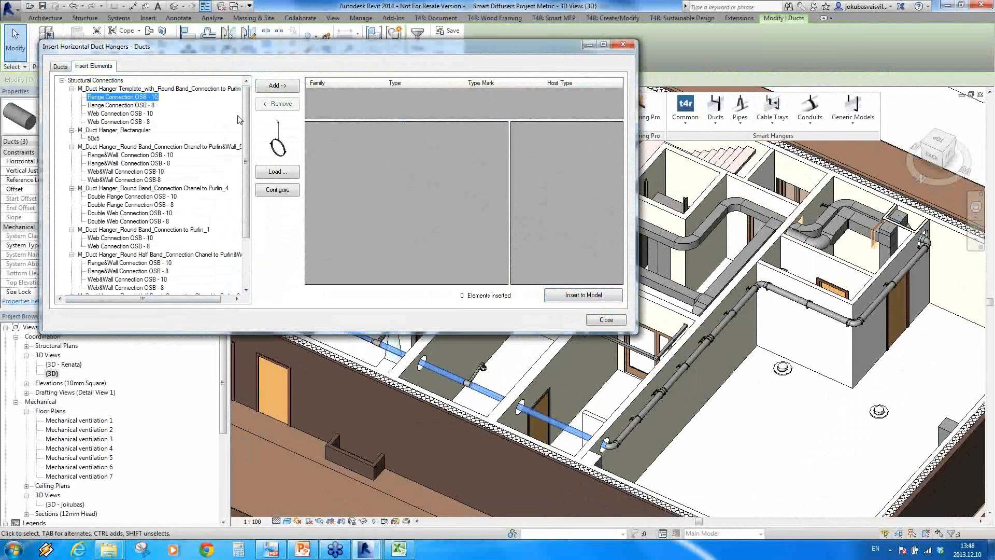
click(278, 90)
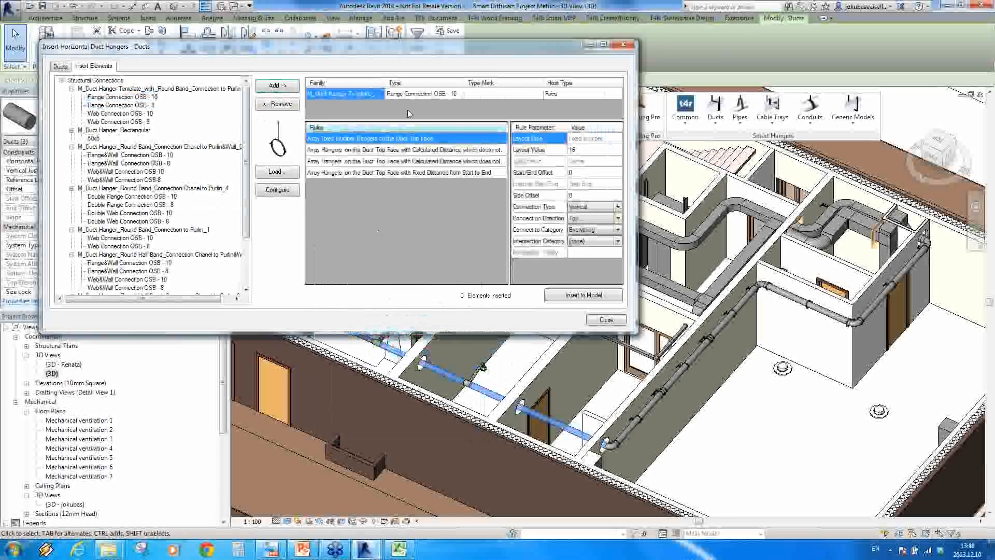
Step: Insert the hangers by the duct top face calculated distance rule with layout value 2500, connecting to floors, then close Insert Horizontal Duct Hangers
mouse_move(549, 178)
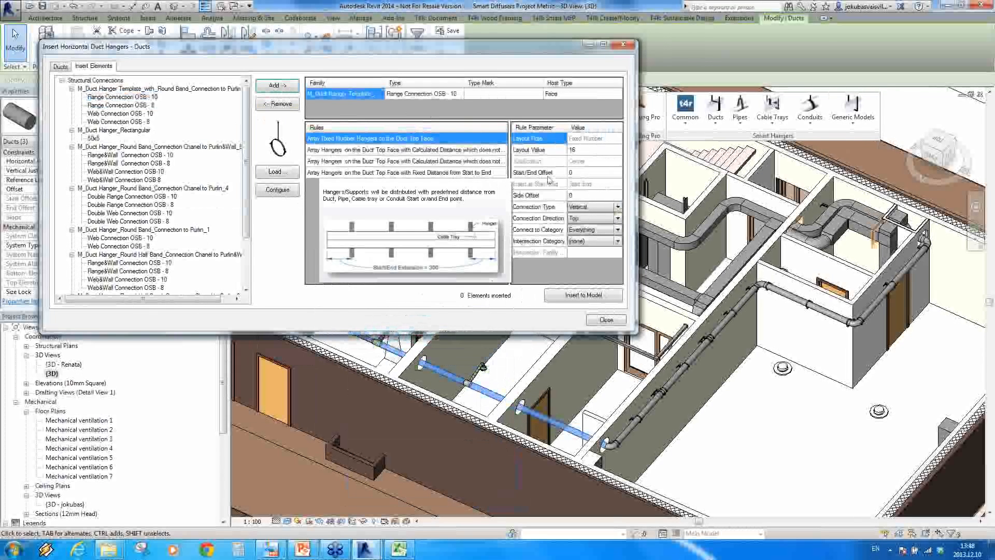
click(485, 151)
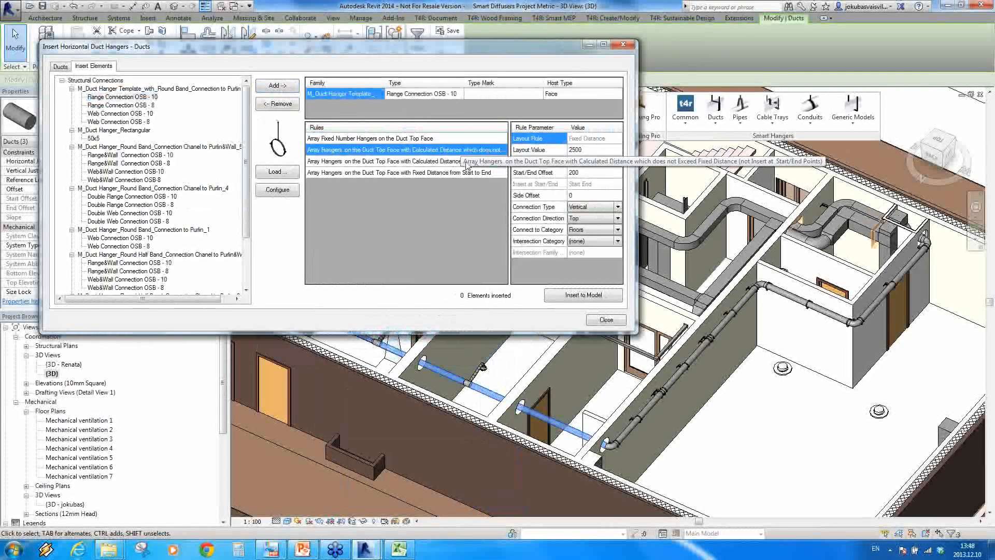
click(617, 207)
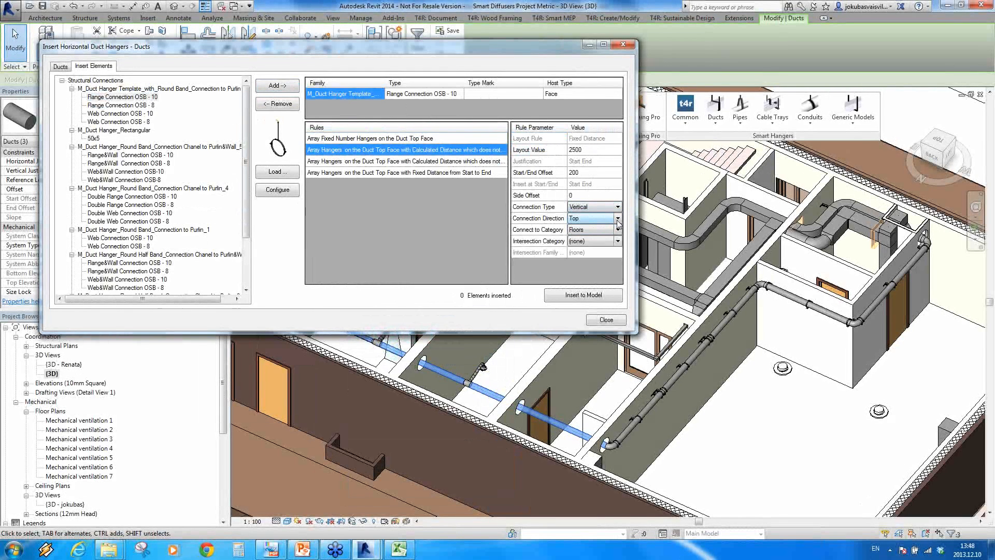
click(618, 230)
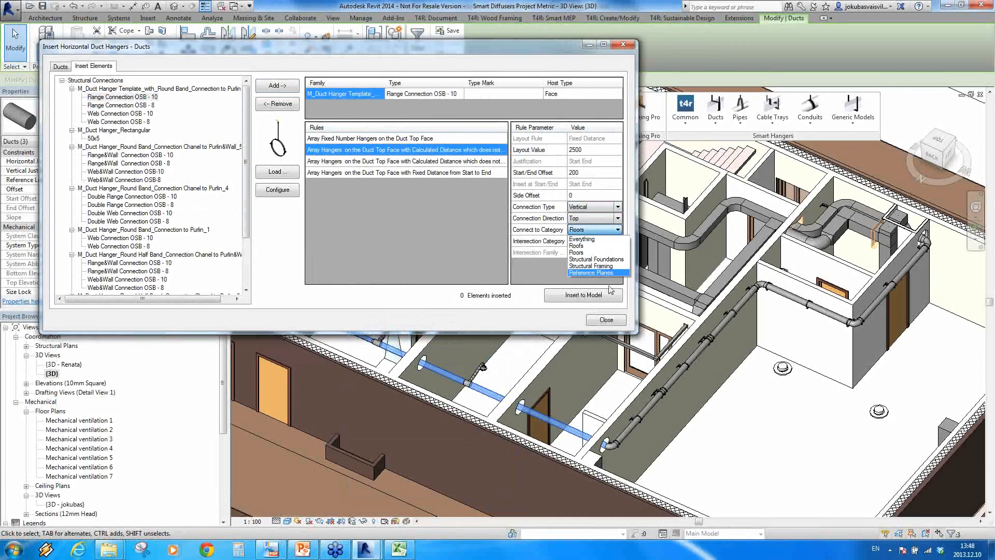
click(601, 252)
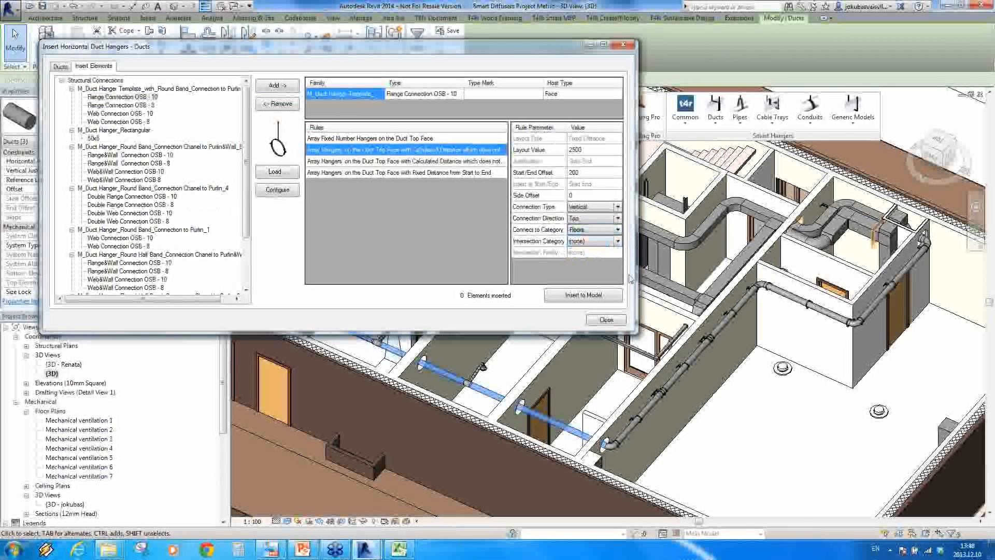
click(593, 296)
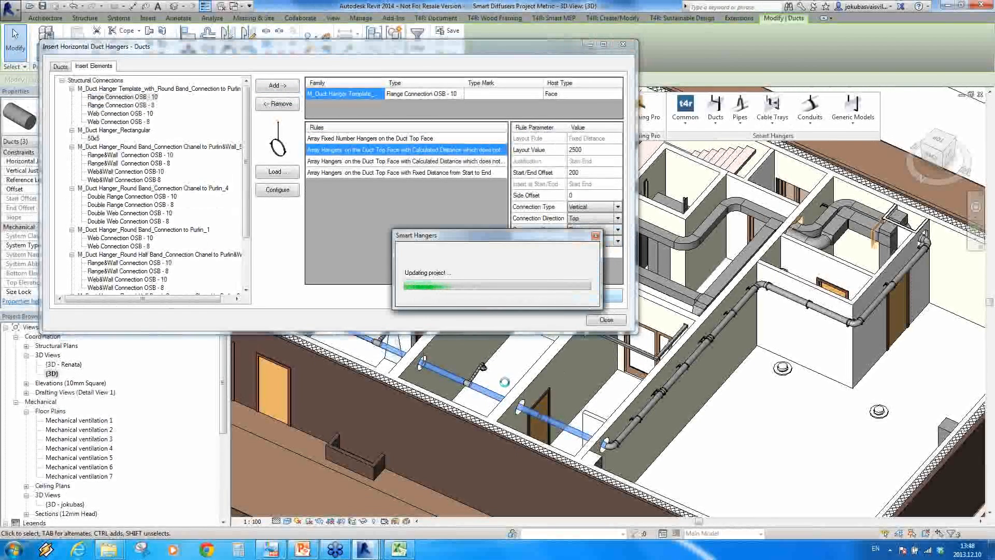
click(605, 319)
Step: Examine the inserted round band hangers up close and along the ducts crossing the small rooms
scroll(596, 384, up, 3)
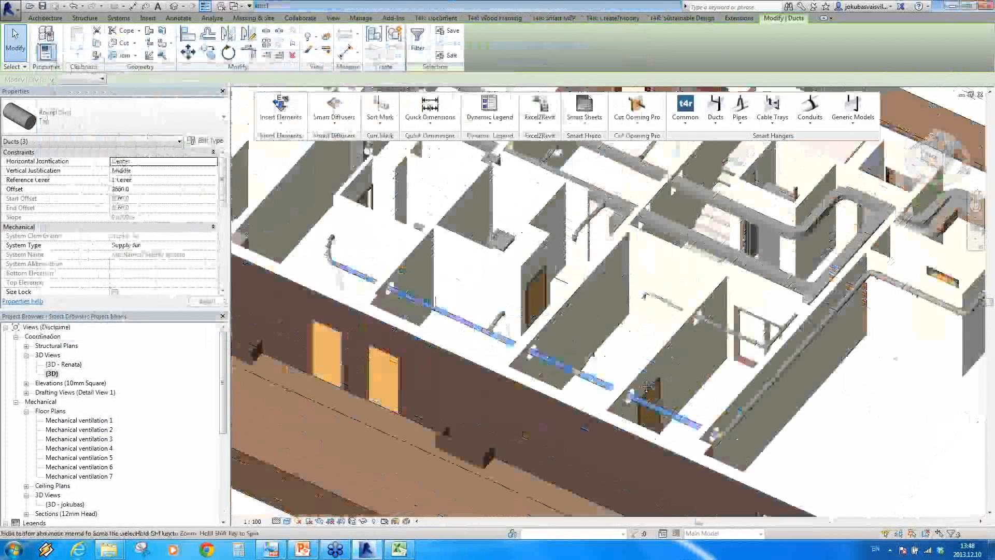
scroll(595, 384, up, 8)
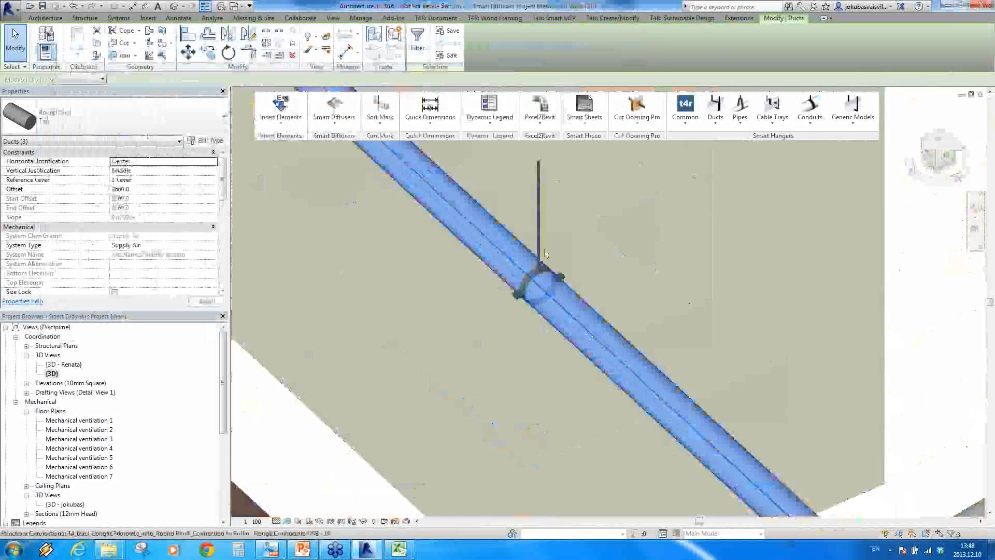
click(542, 254)
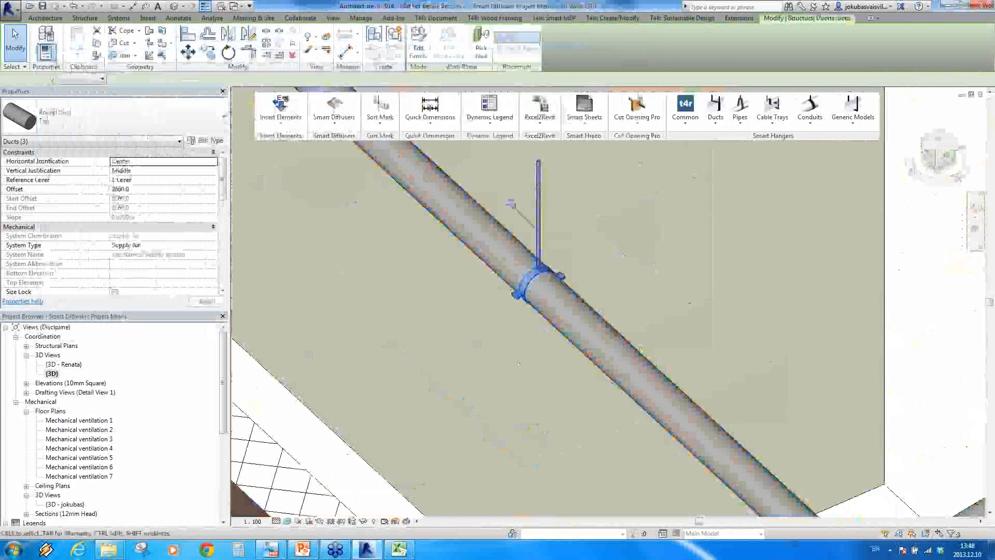
middle_drag(556, 225, 542, 330)
scroll(545, 334, down, 3)
middle_drag(529, 371, 623, 341)
scroll(602, 434, down, 4)
scroll(623, 341, down, 2)
scroll(621, 341, down, 3)
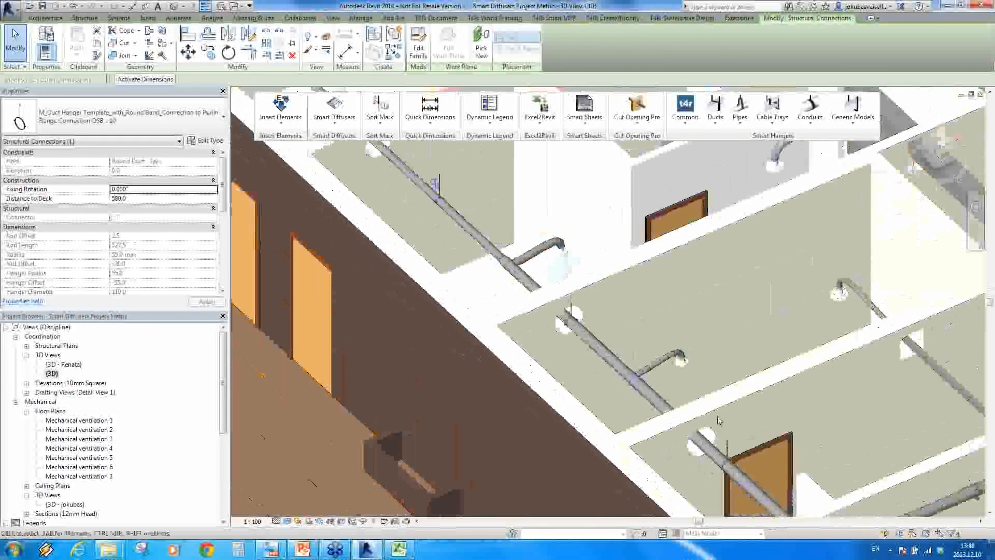
scroll(621, 341, up, 6)
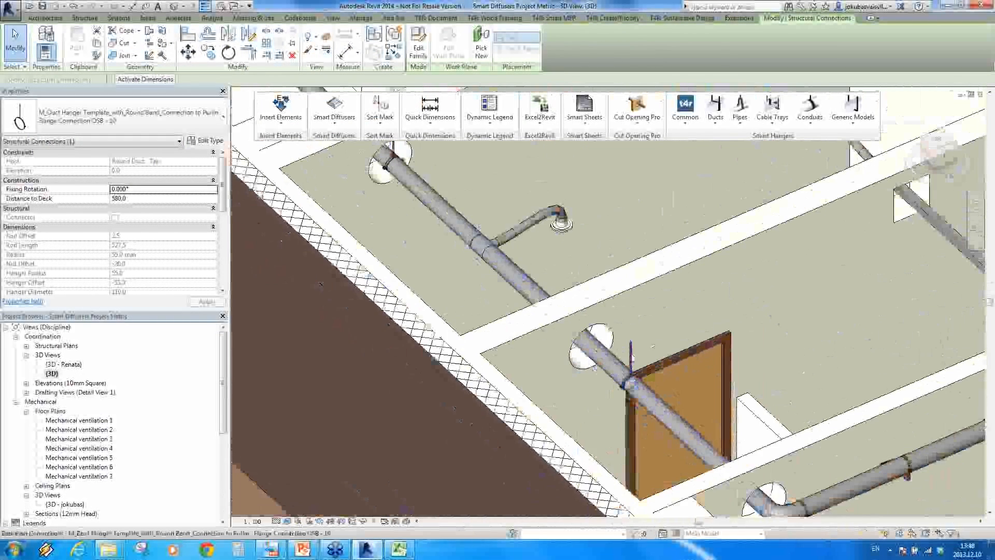
Step: In the coordination 3D view of the whole building, start Insert Vertical Duct Supports on the two vertical round ducts on the top storey
double_click(68, 365)
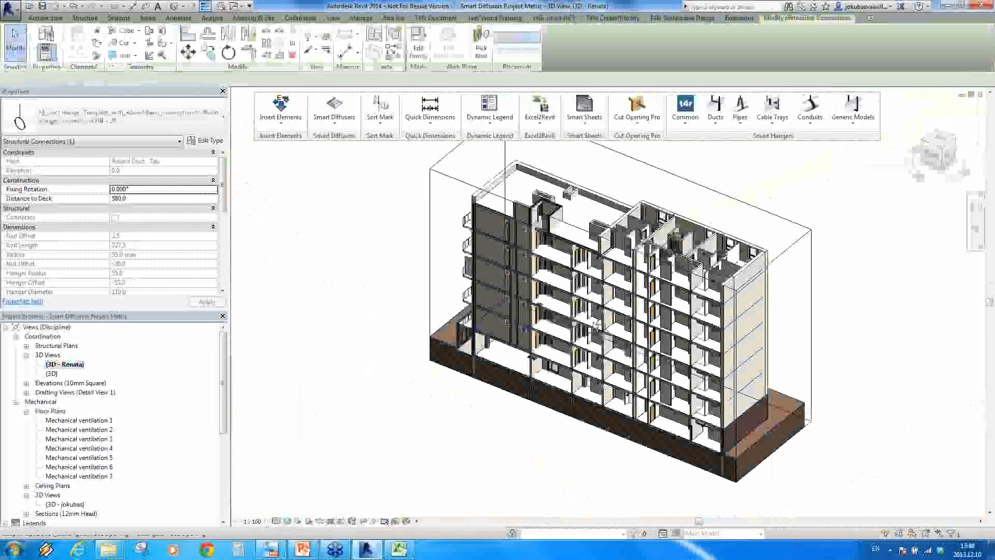
shift+middle_drag(498, 357, 311, 362)
scroll(538, 324, up, 10)
shift+middle_drag(539, 323, 605, 318)
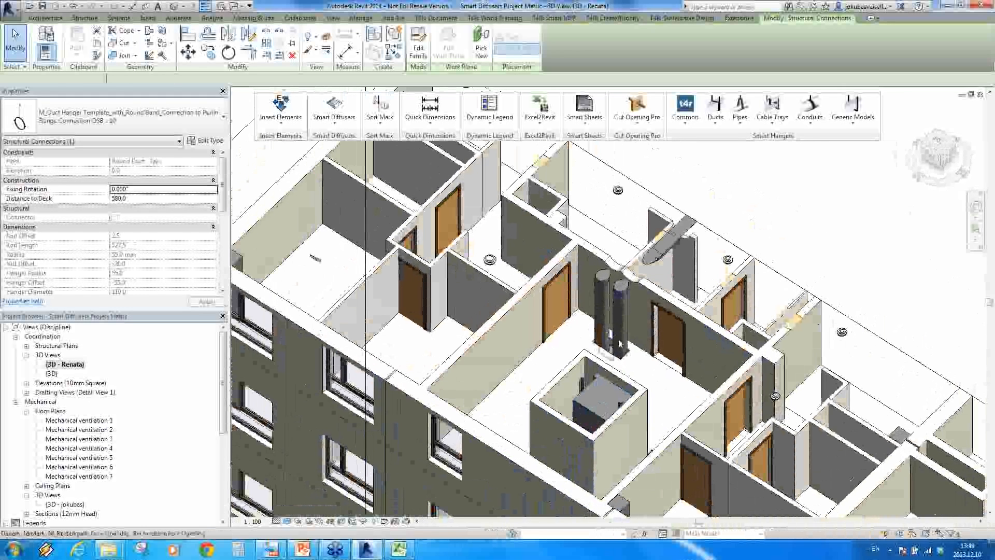
key(Escape)
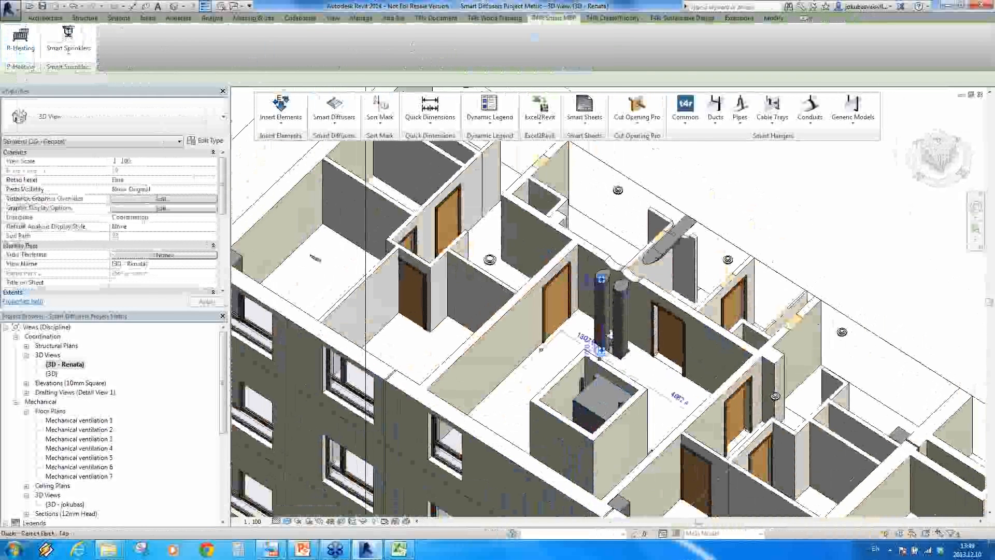
click(609, 334)
ctrl+click(626, 322)
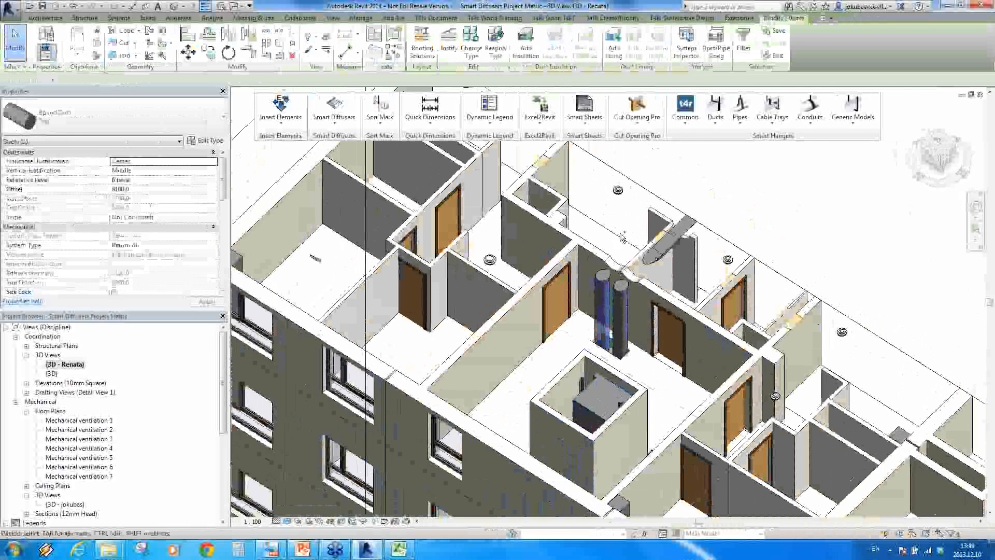
click(715, 124)
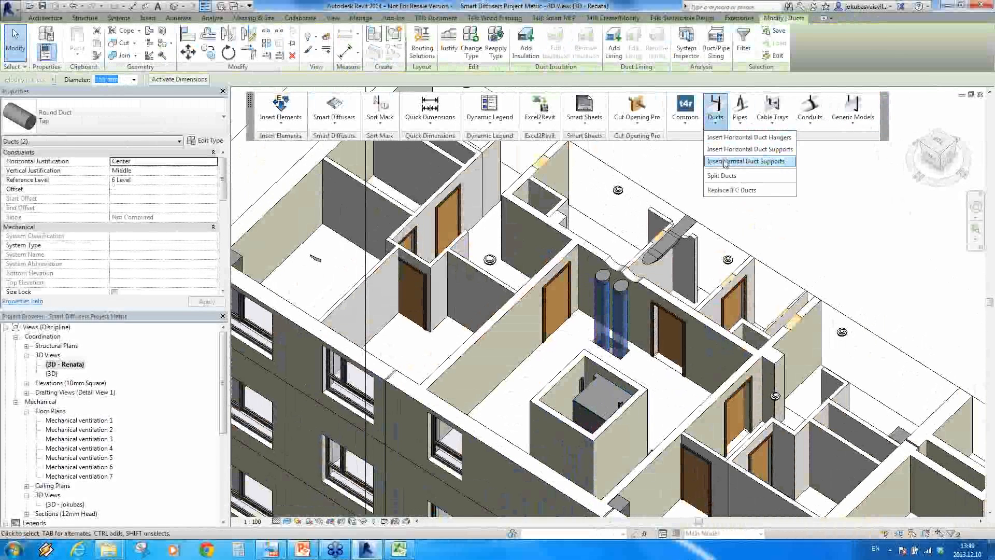
click(725, 162)
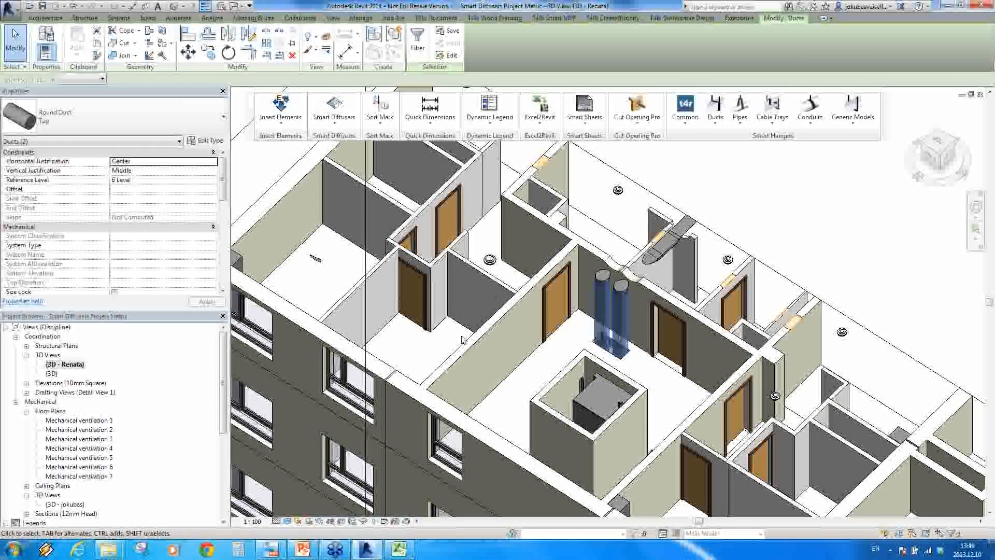
Step: Add the Wall Connection OSB - 10 type, insert it by the fixed number rule with layout value 3, and close Insert Vertical Duct Supports
click(136, 113)
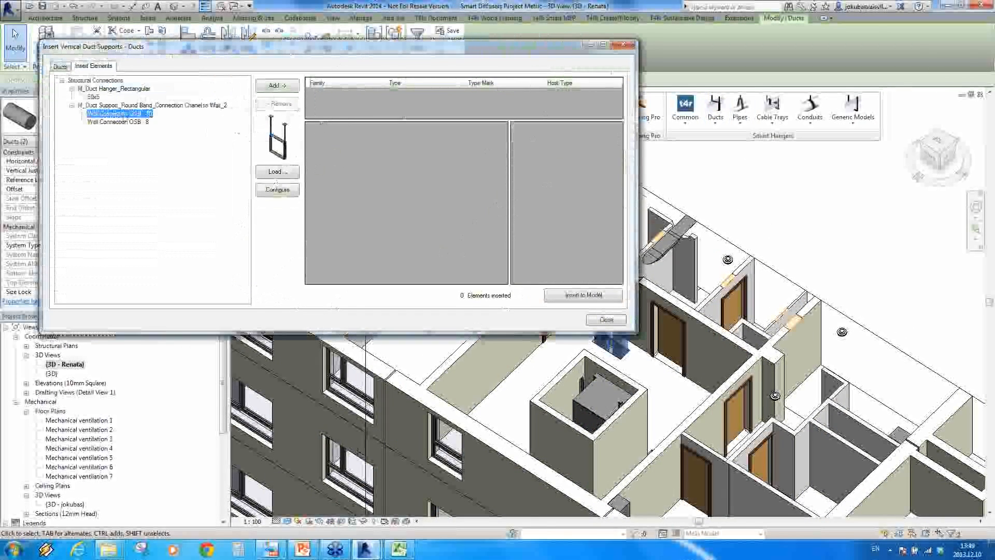
click(278, 86)
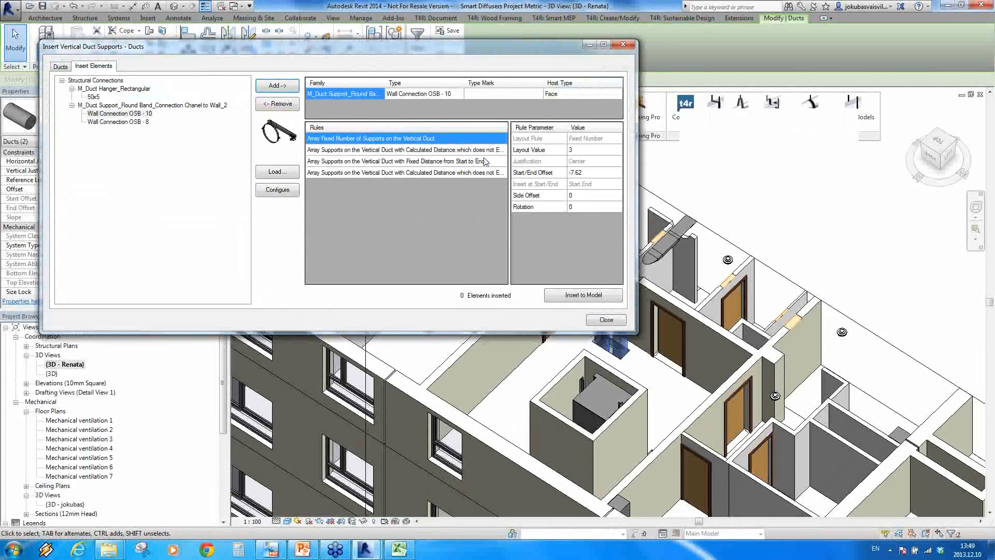
click(583, 295)
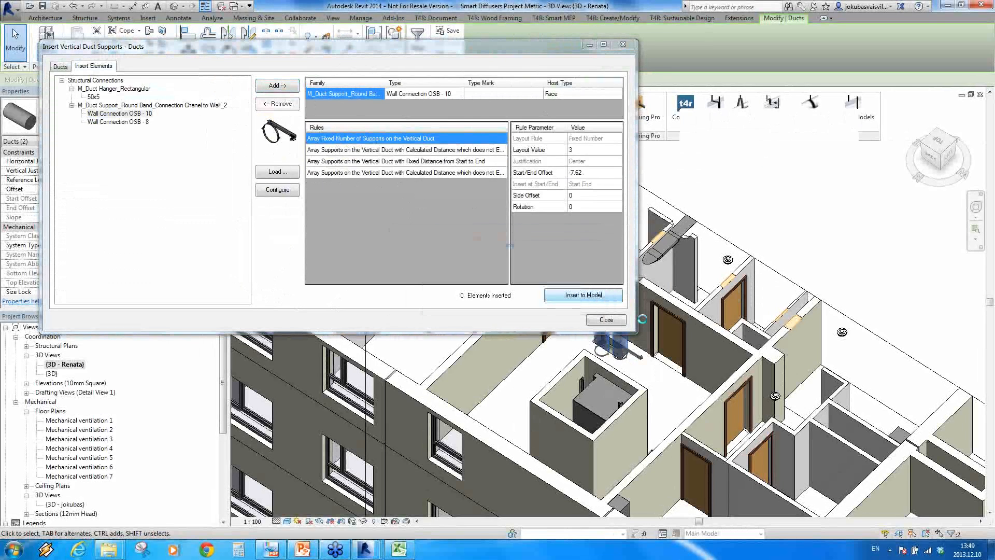
click(606, 320)
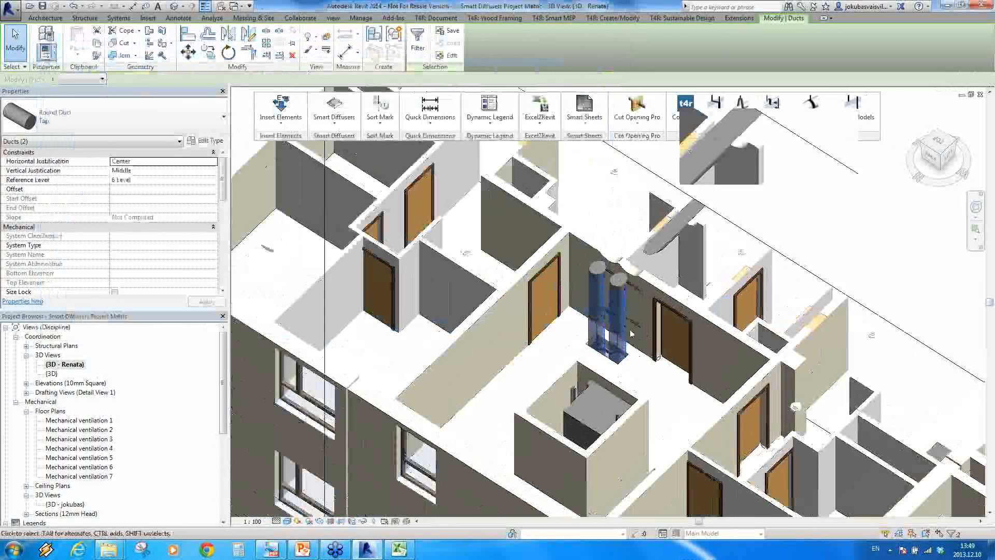
Step: Attach the four upper and middle supports on the vertical ducts to the wall behind the ducts
scroll(631, 333, up, 5)
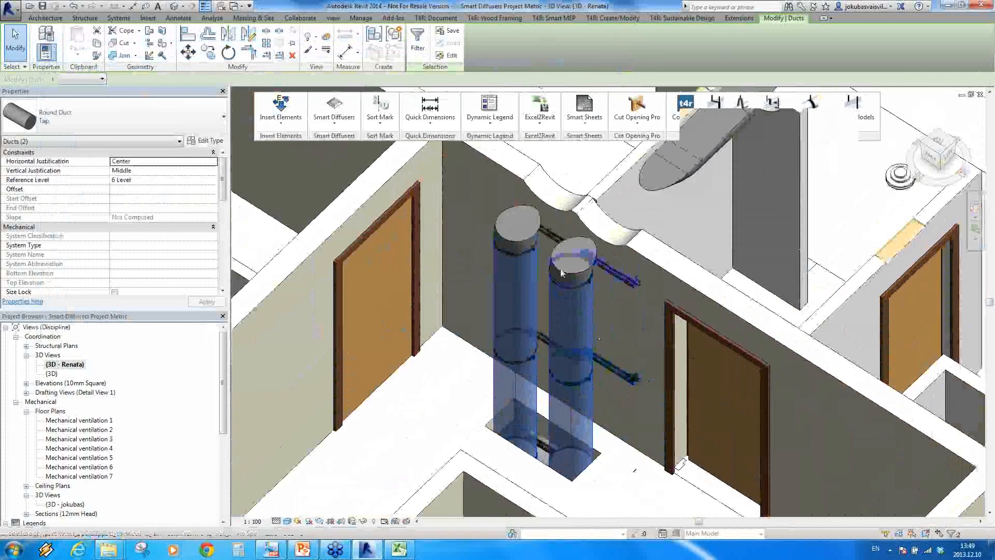
shift+middle_drag(561, 273, 617, 222)
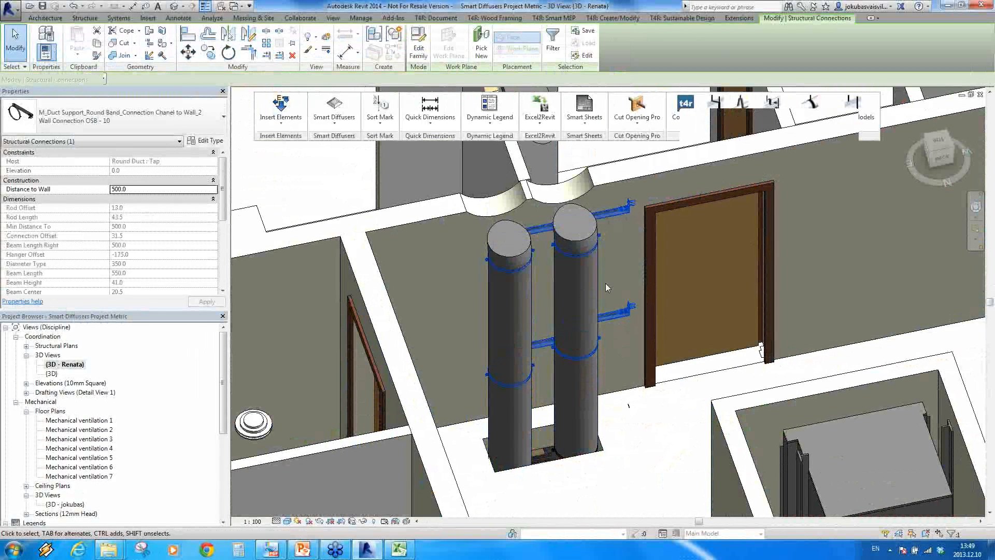
click(696, 127)
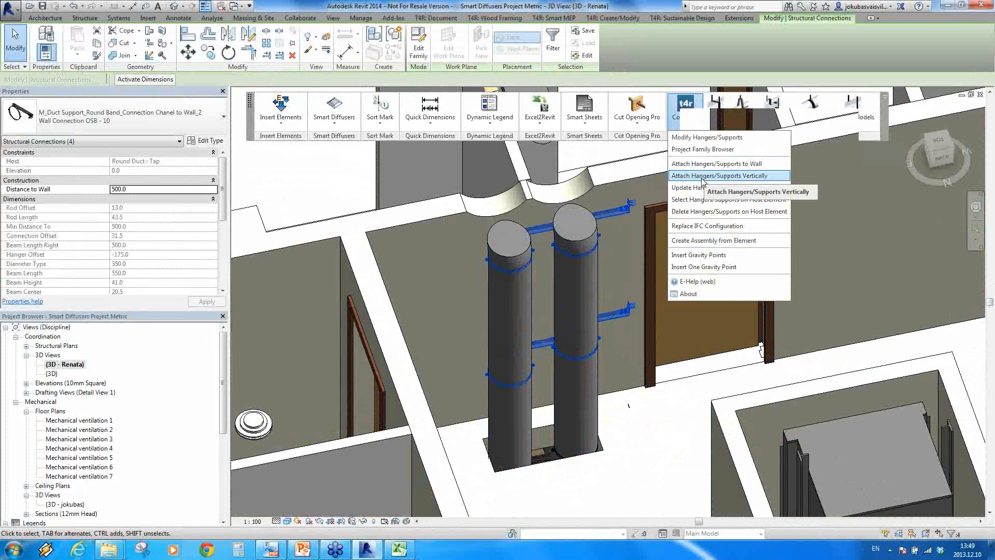
click(703, 177)
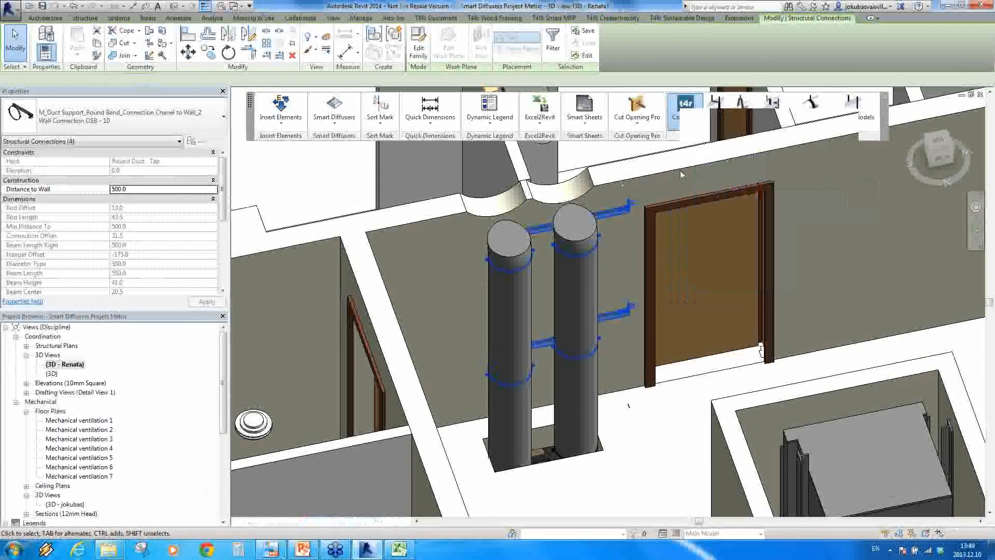
click(536, 199)
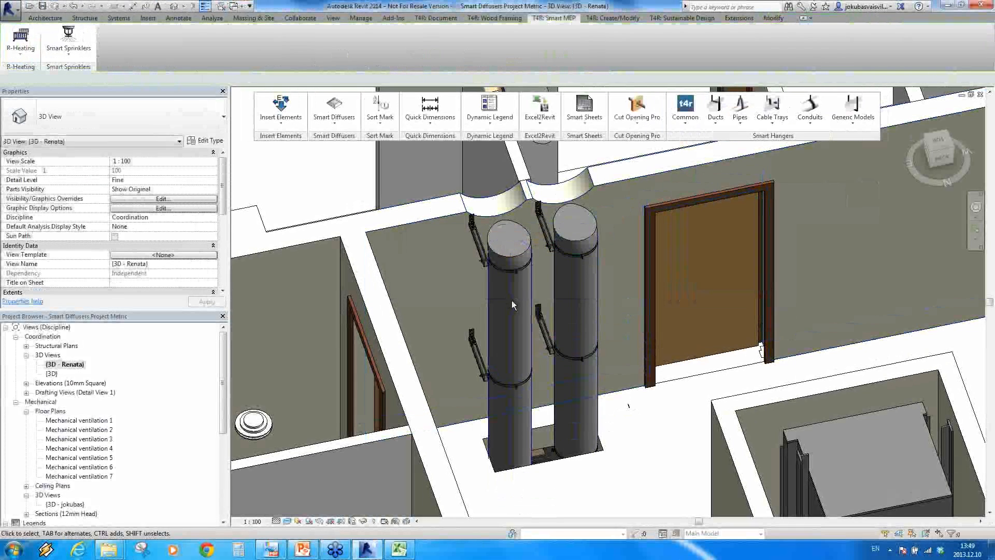
Step: Examine the wall bracket and its bolts on the attached supports, then the vertical ducts within the building
scroll(510, 294, up, 5)
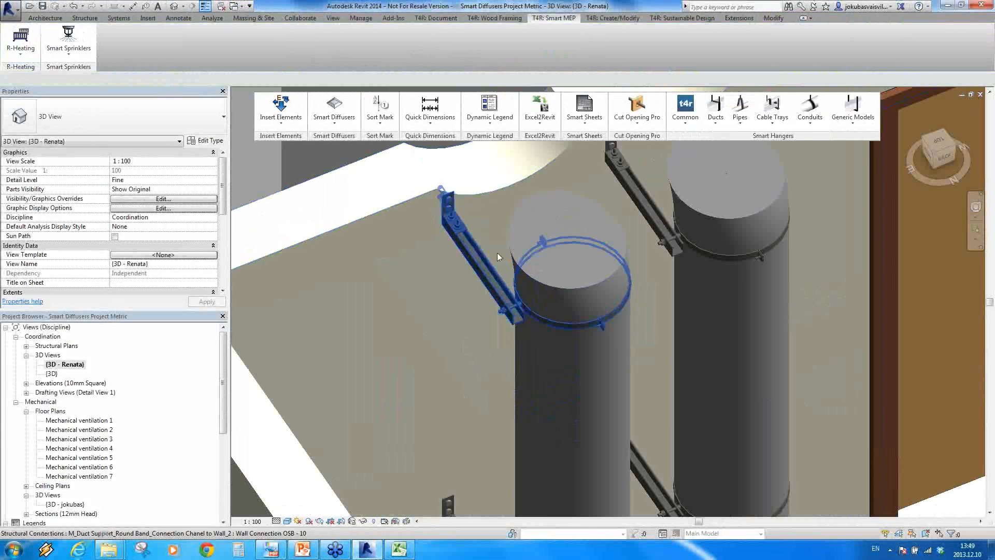
scroll(407, 179, up, 4)
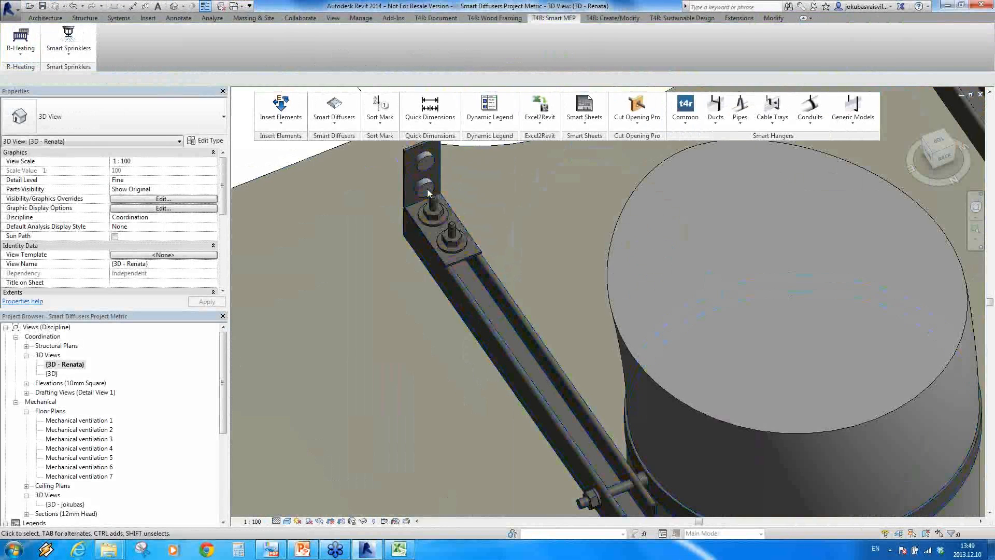
scroll(427, 188, down, 8)
shift+middle_drag(702, 347, 654, 308)
scroll(645, 318, down, 6)
shift+middle_drag(753, 386, 737, 284)
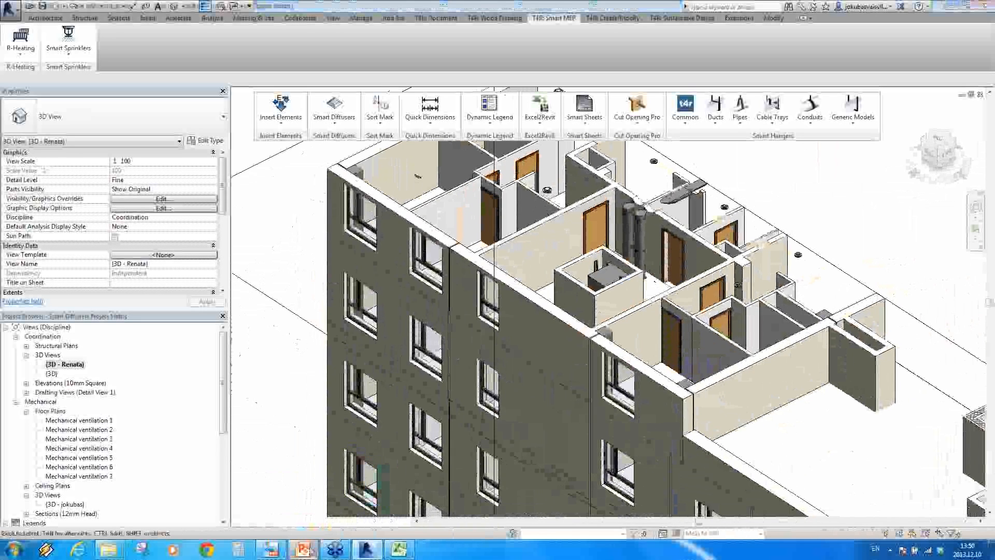
Step: Switch to the PowerPoint presentation and start the slide show from the Smart Hangers slide
click(306, 549)
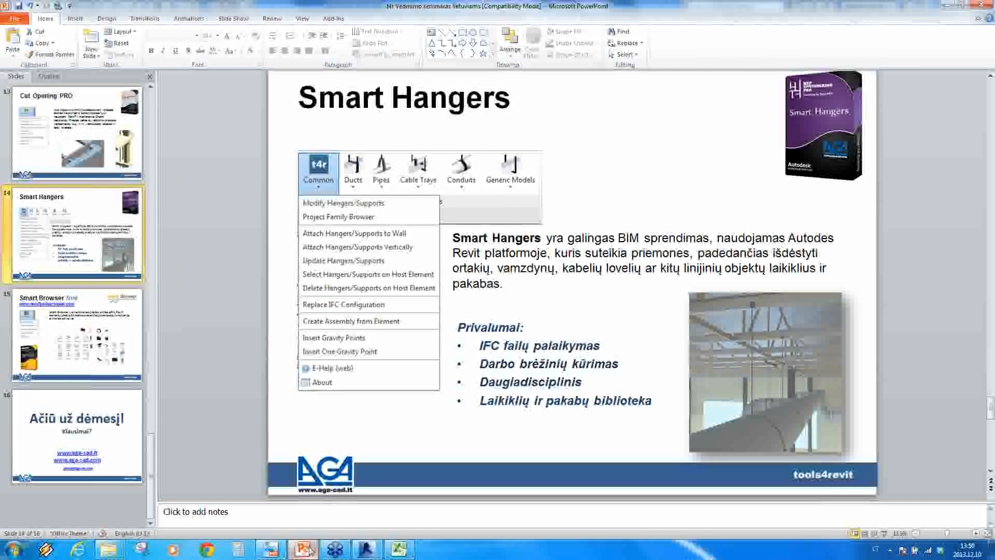
click(884, 533)
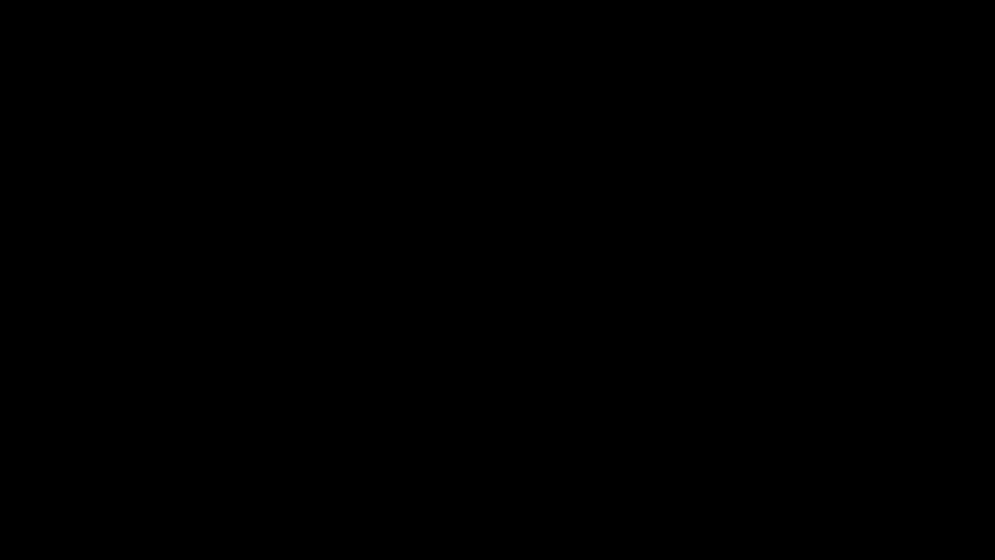